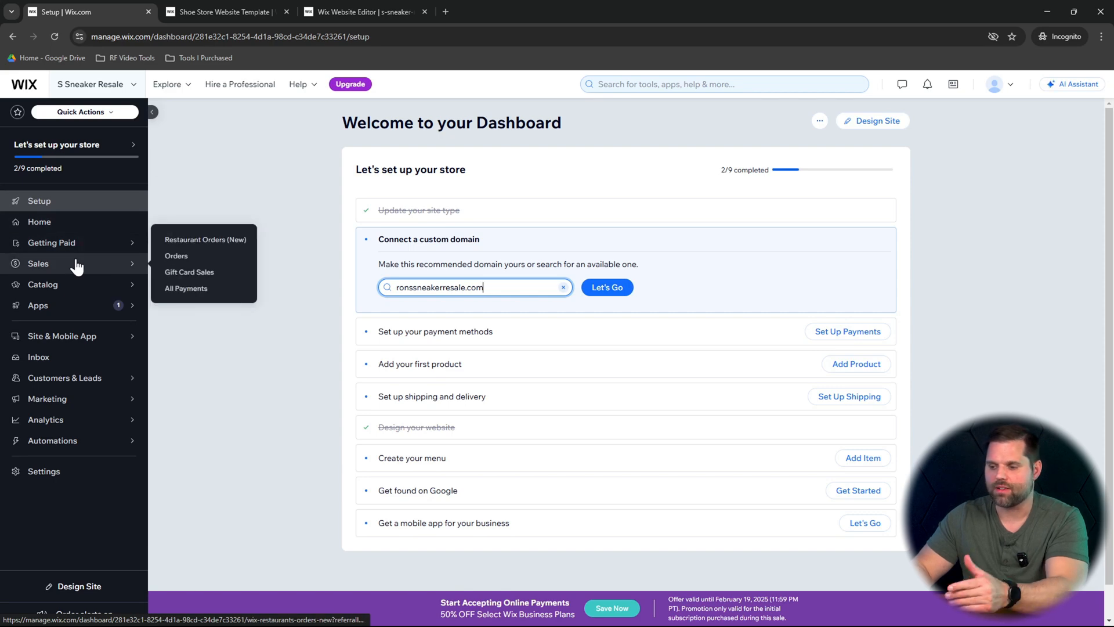
- Look through the dashboard's management sections from Catalog and Apps to Analytics and Automations
mouse_move(77, 286)
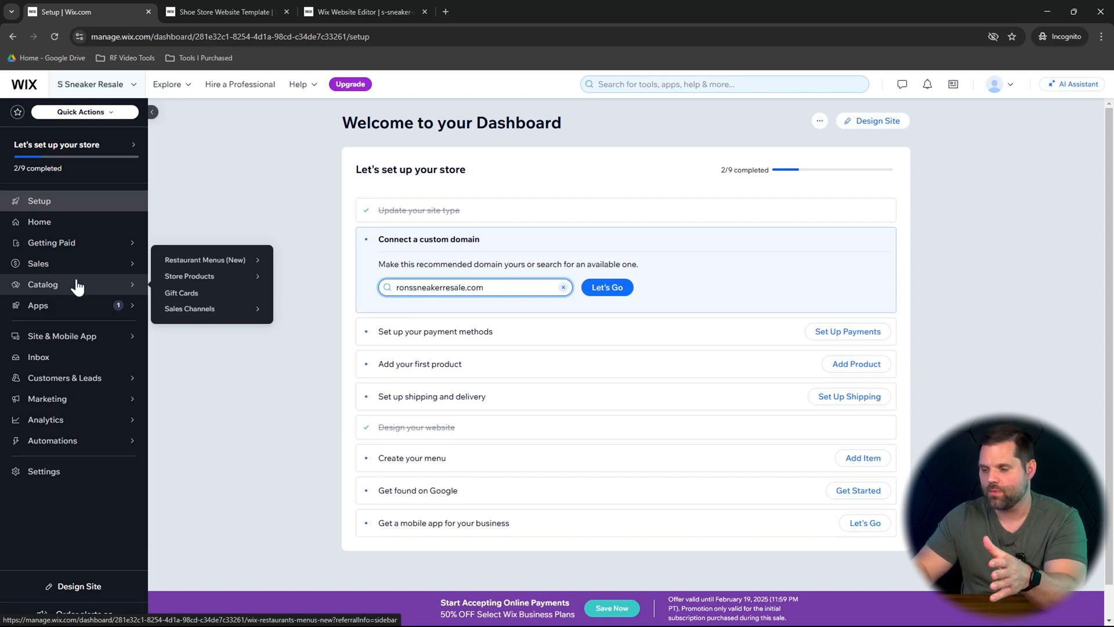
mouse_move(77, 312)
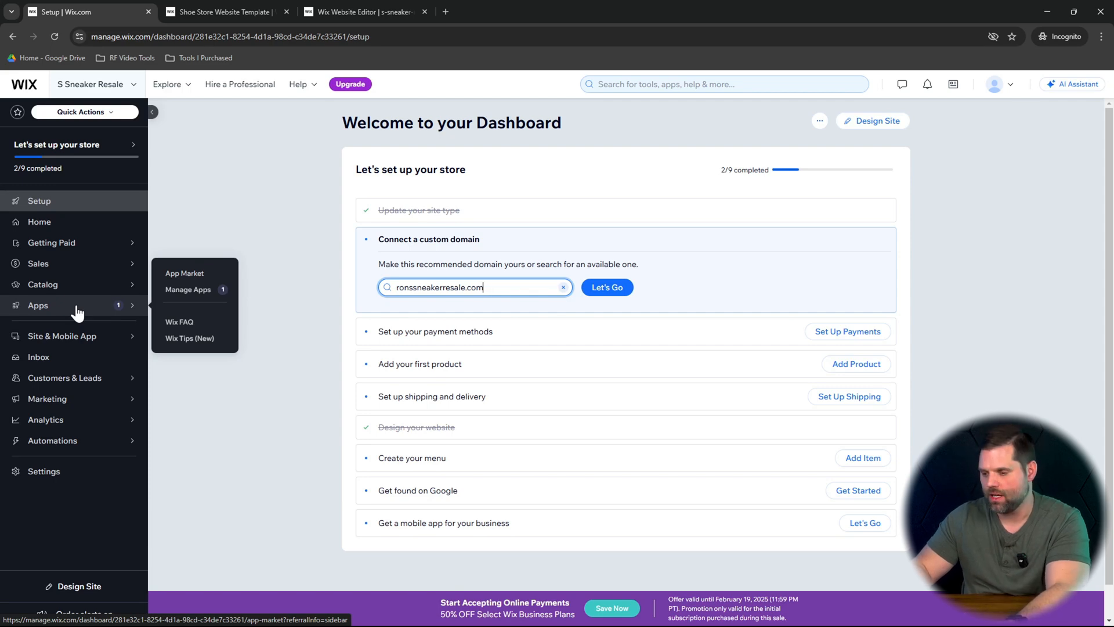
mouse_move(78, 349)
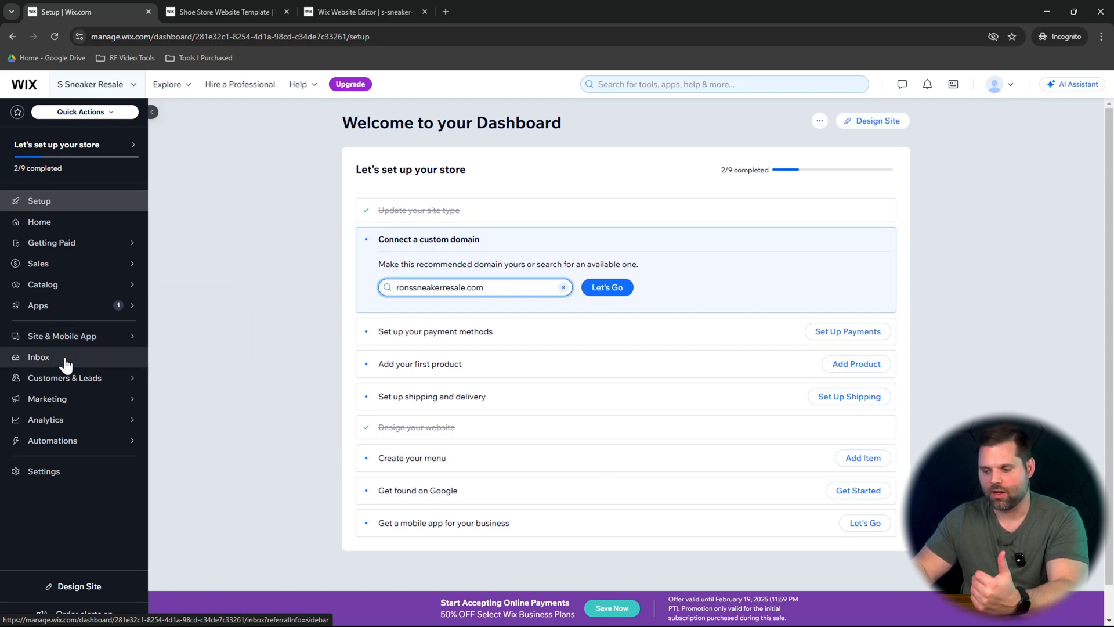
mouse_move(62, 385)
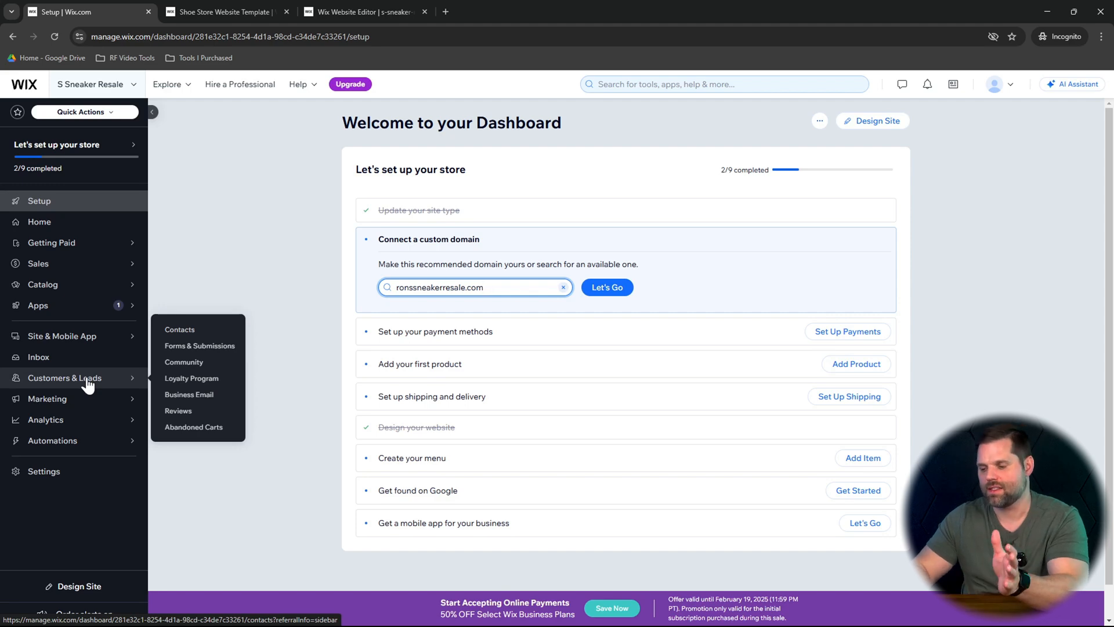
mouse_move(85, 408)
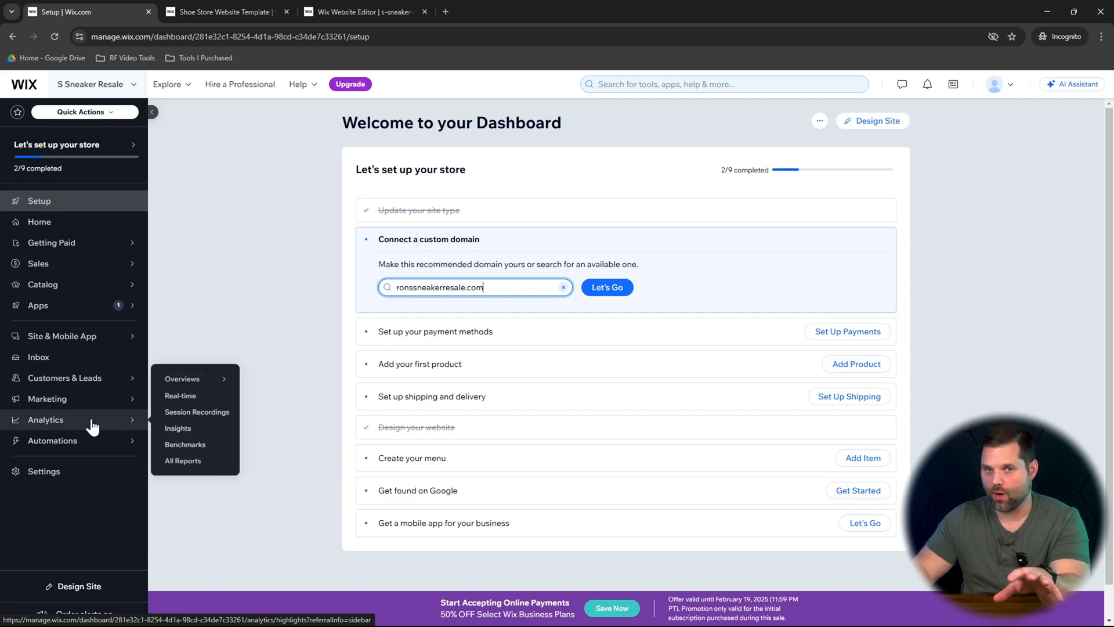
mouse_move(90, 448)
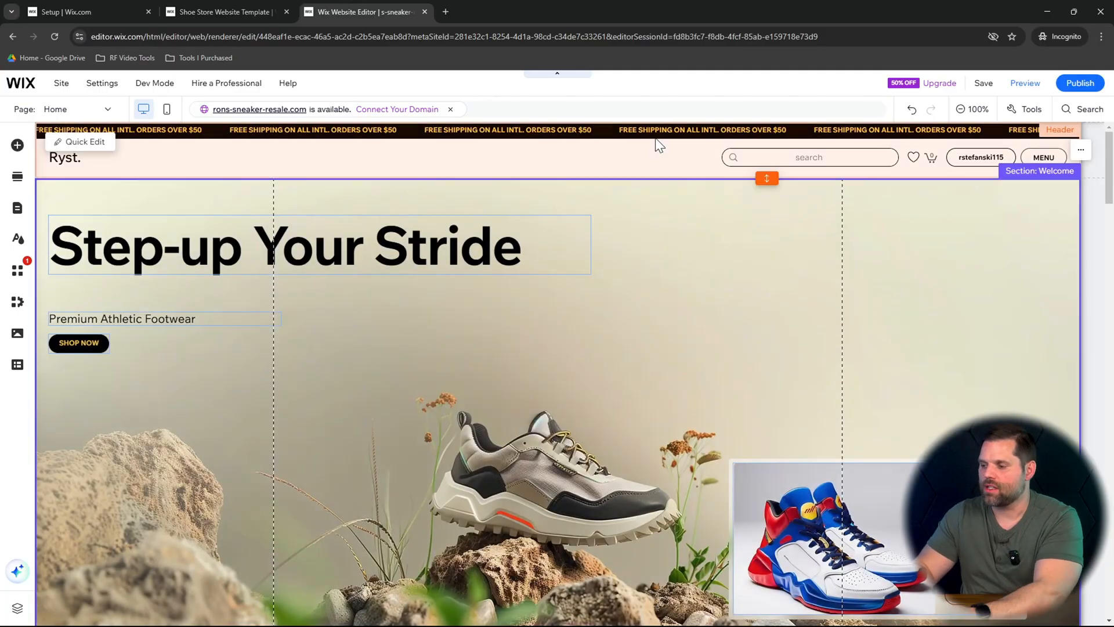
- Open the site header's hamburger menu for editing and examine its page entries, including Menus (New) and Shop
click(620, 156)
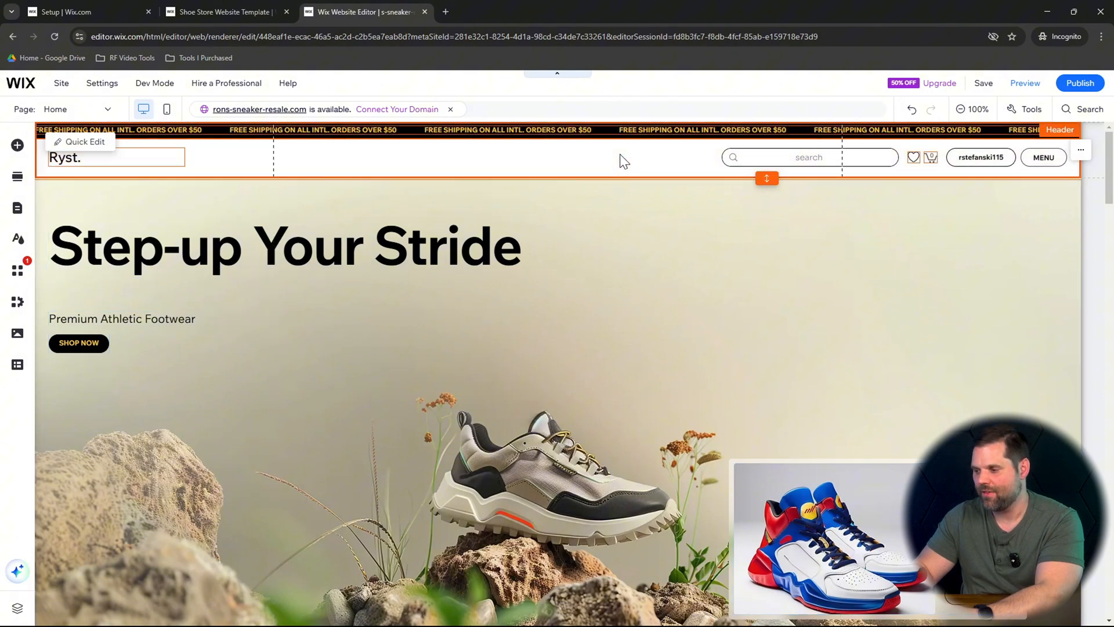
click(1044, 157)
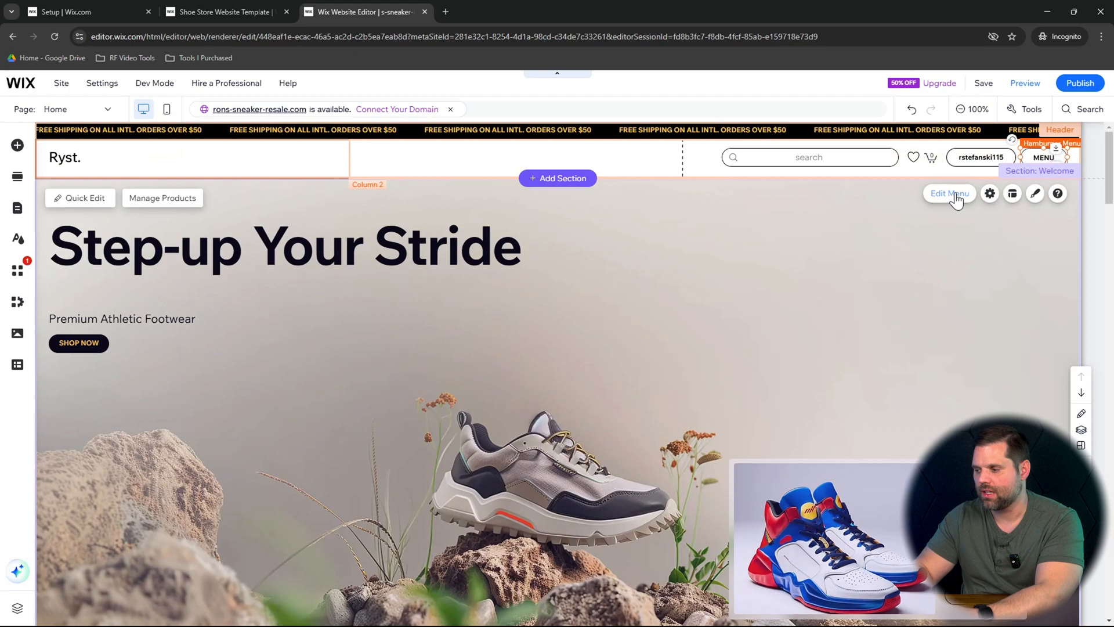
click(956, 196)
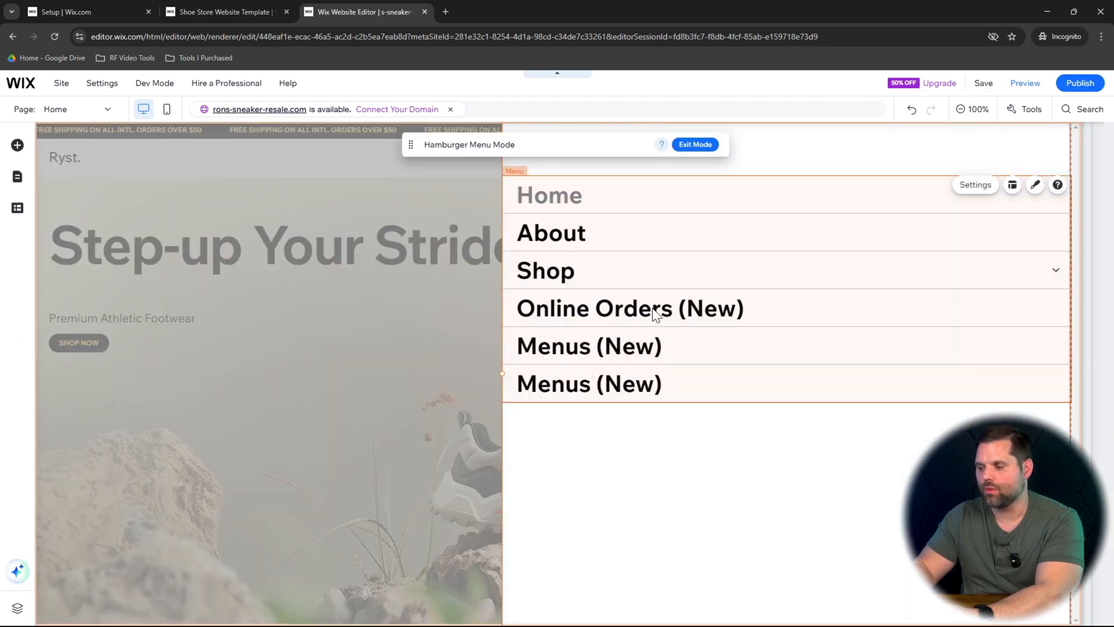
click(681, 368)
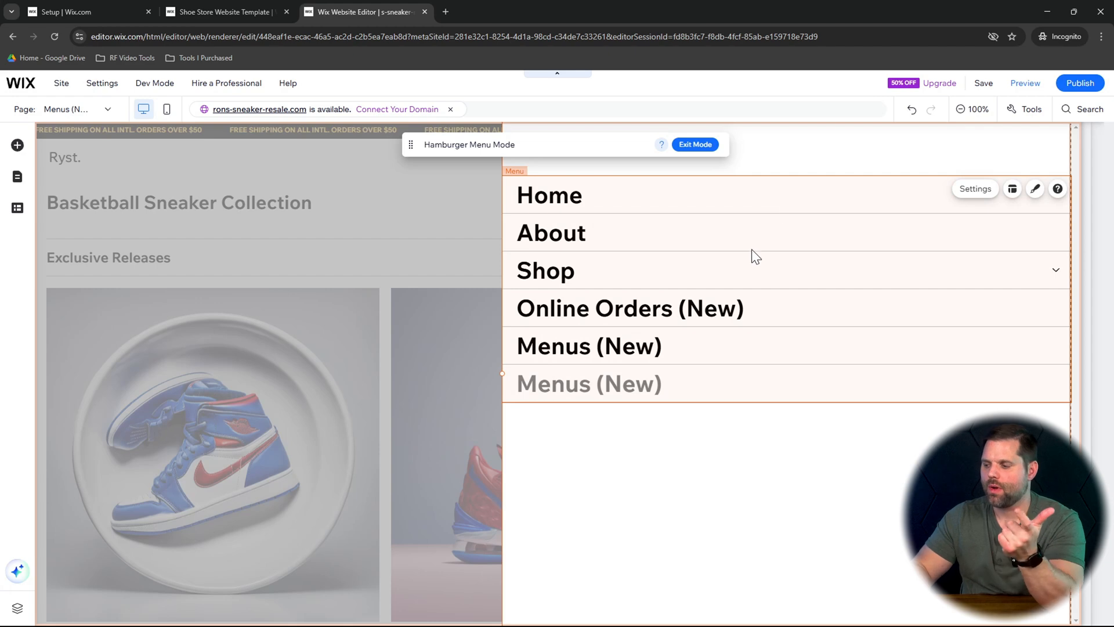
click(1054, 269)
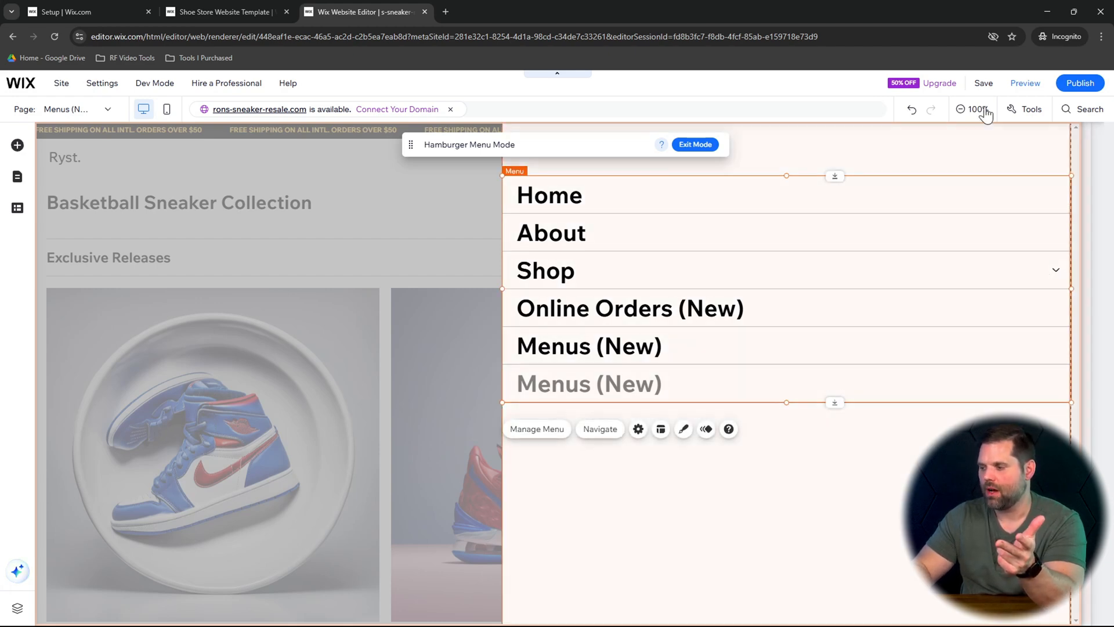
- Preview the site and check the Online Orders (New) page and the first Menus (New) page through the site menu
click(1026, 83)
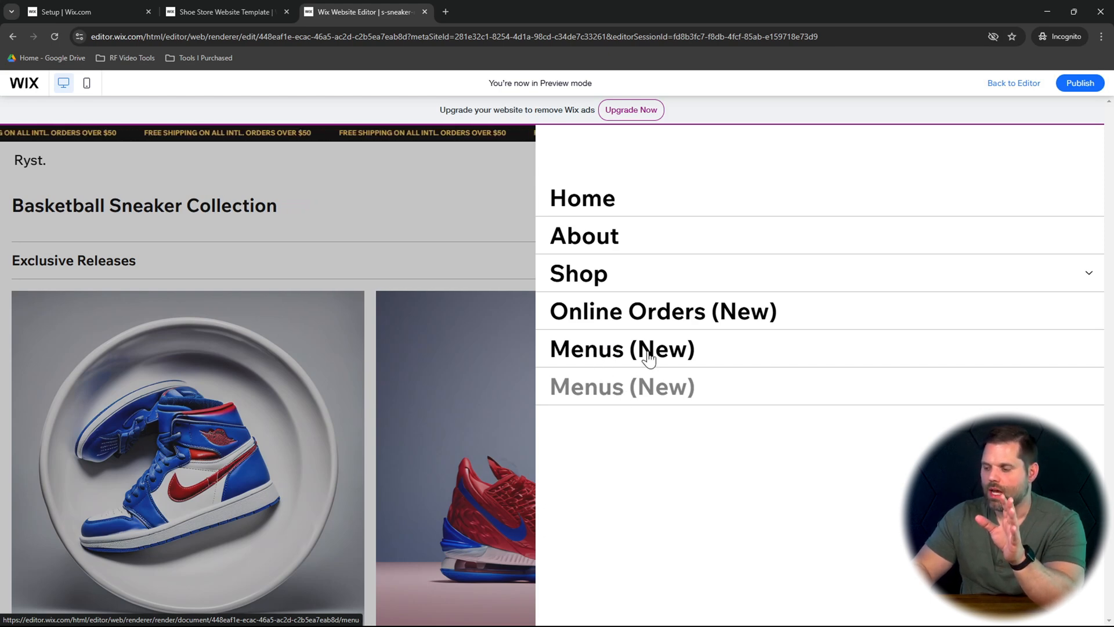
click(710, 313)
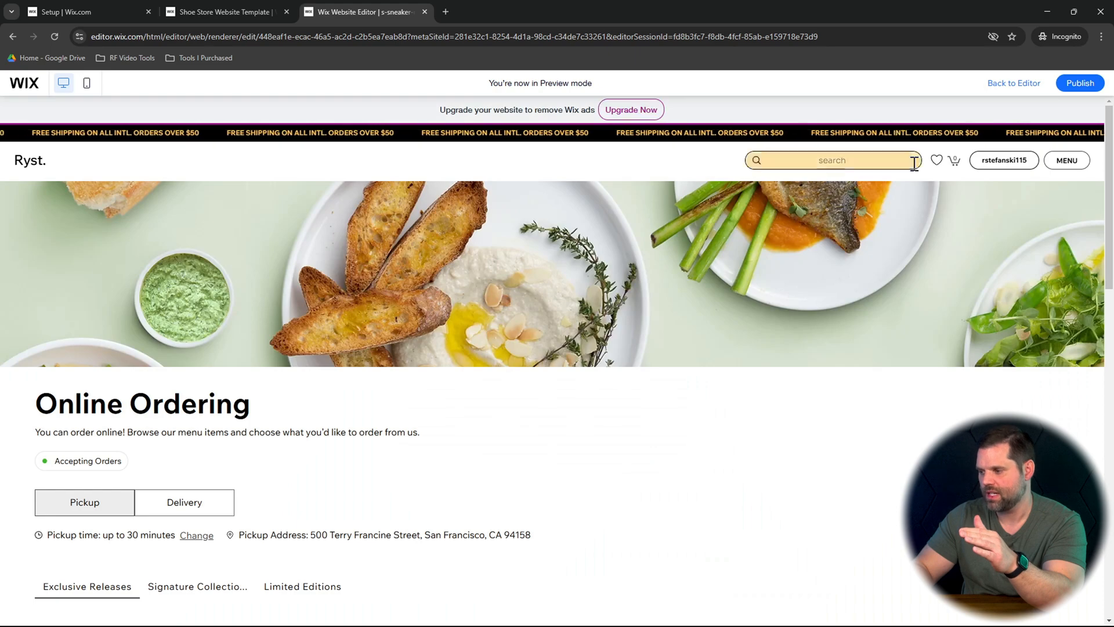
click(1068, 161)
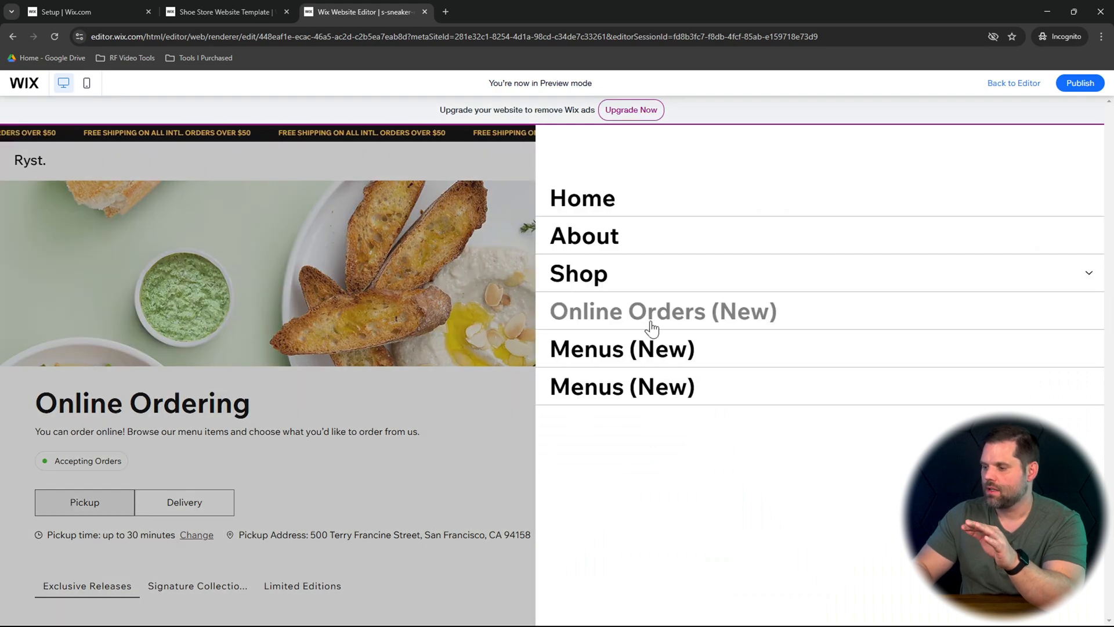
click(630, 347)
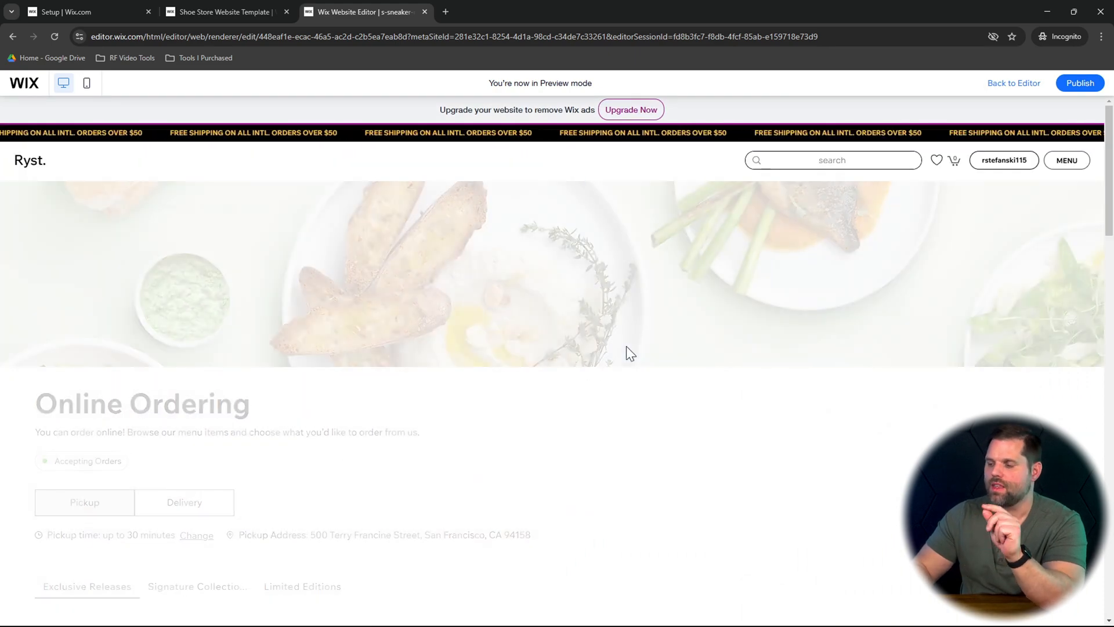
scroll(531, 314, down, 1)
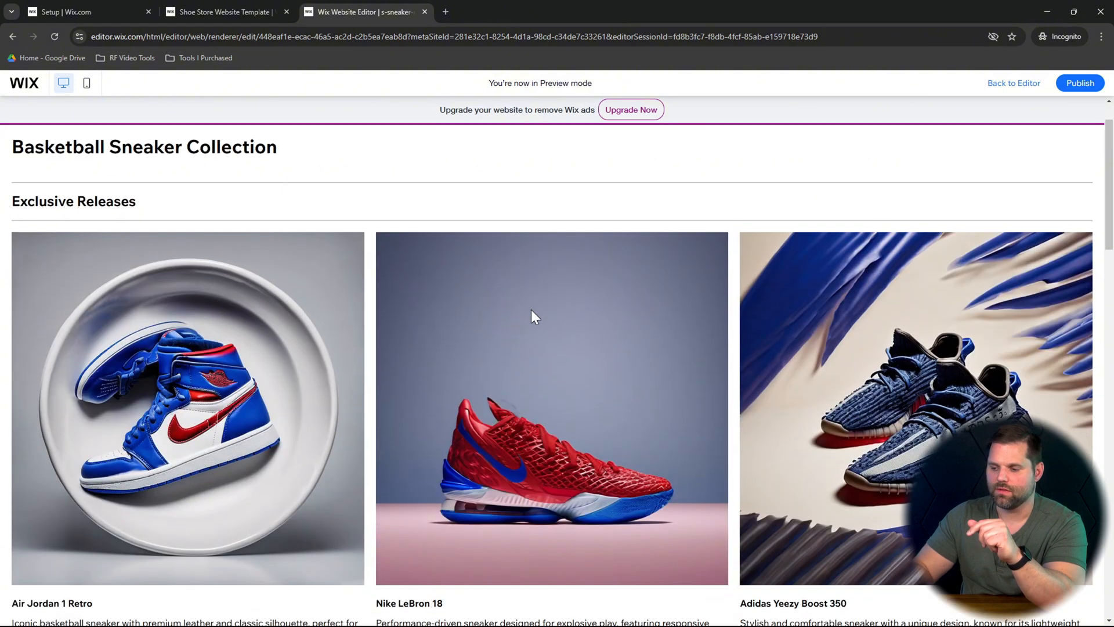
scroll(844, 429, up, 1)
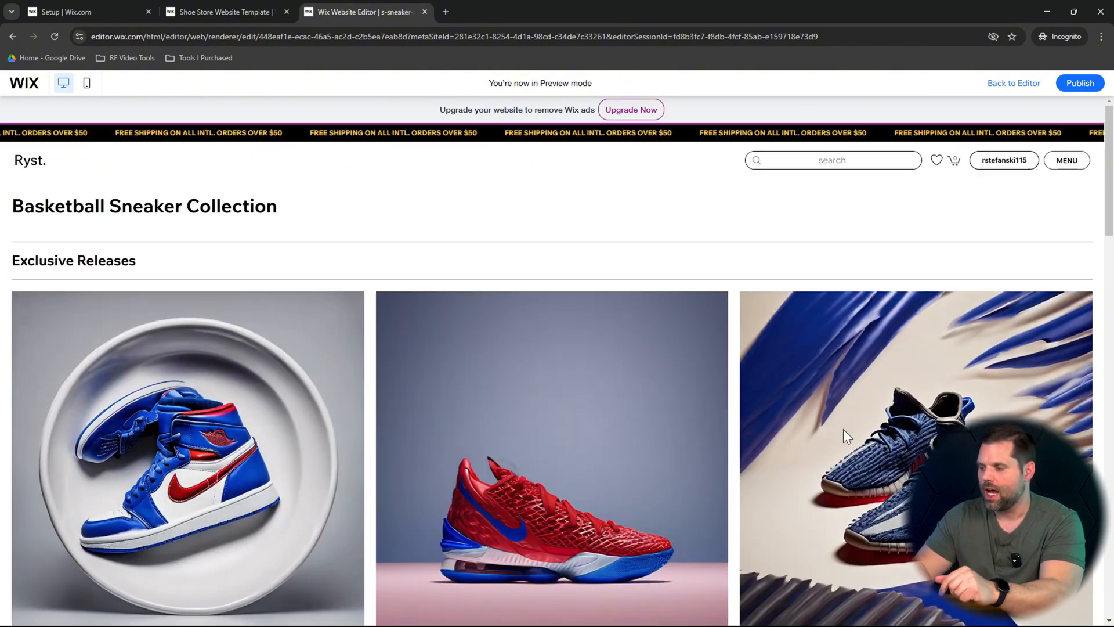
scroll(842, 427, down, 3)
scroll(844, 430, up, 3)
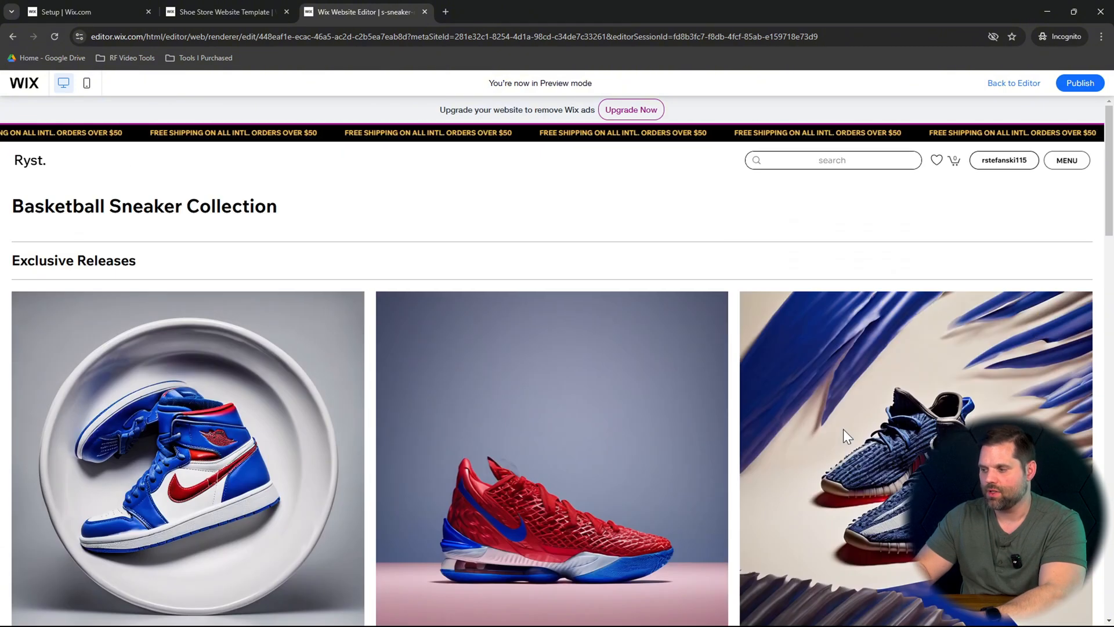
click(1070, 160)
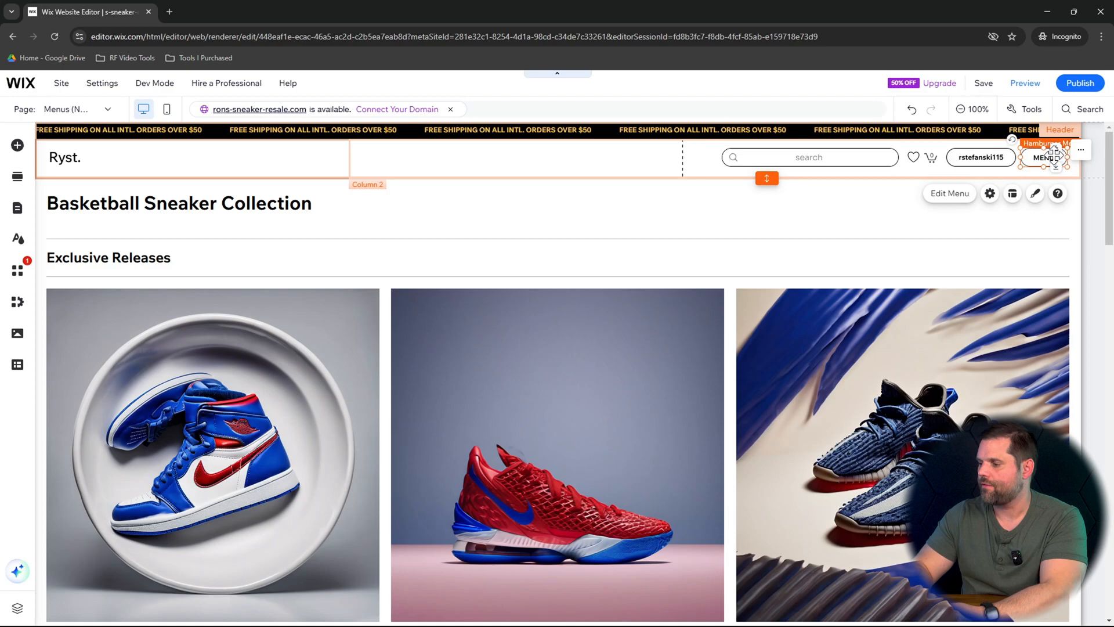
- Hide the Online Orders (New) page from the hamburger menu
click(942, 197)
click(673, 317)
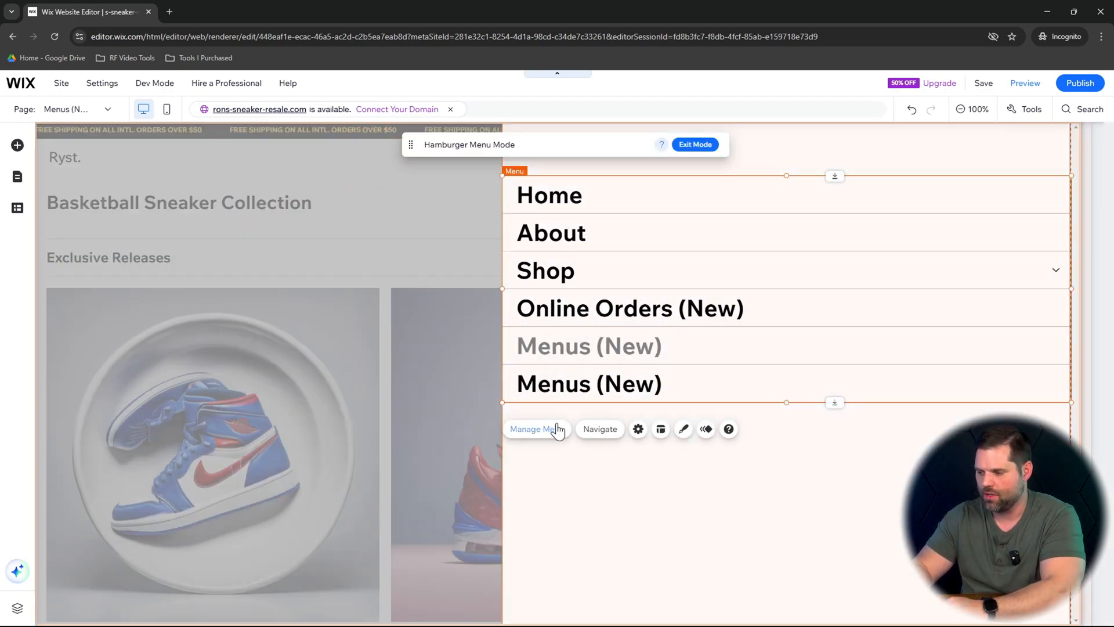
click(556, 430)
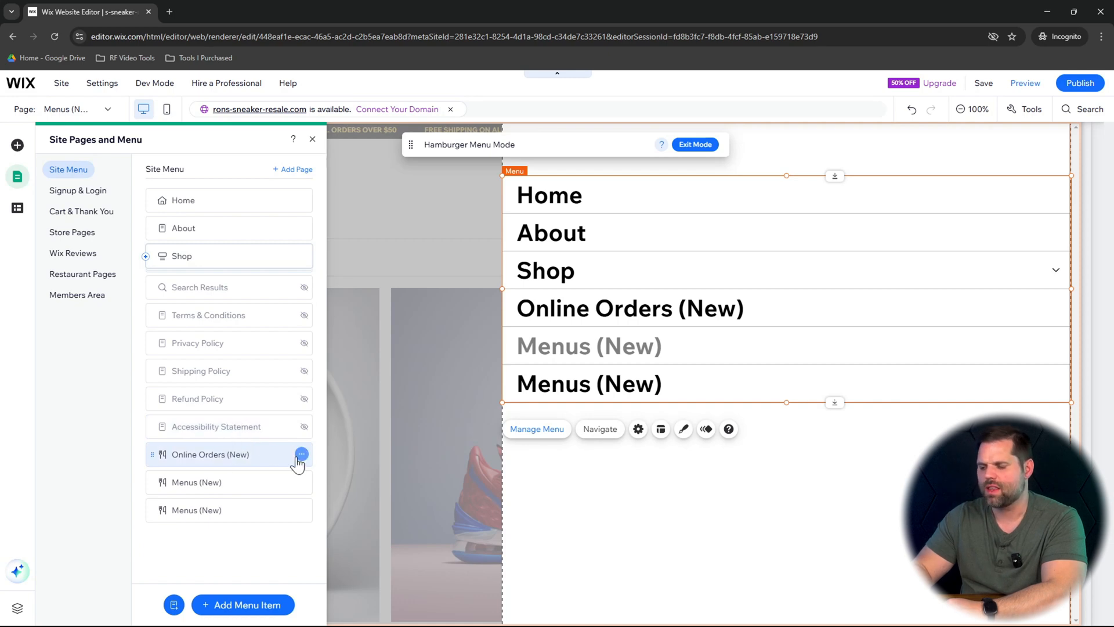
click(301, 454)
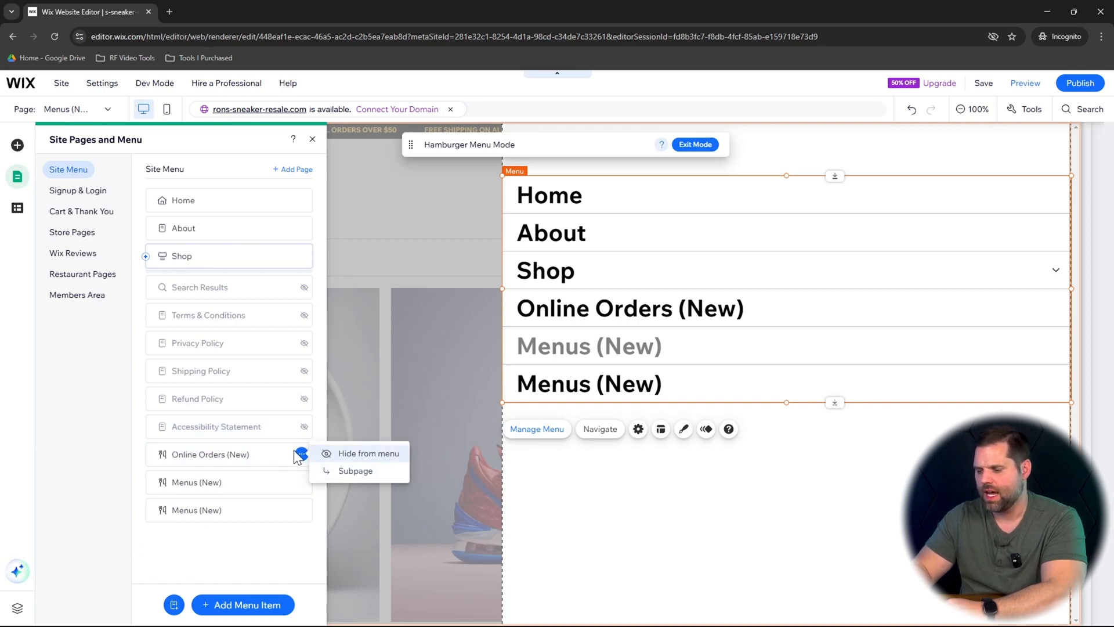
click(338, 454)
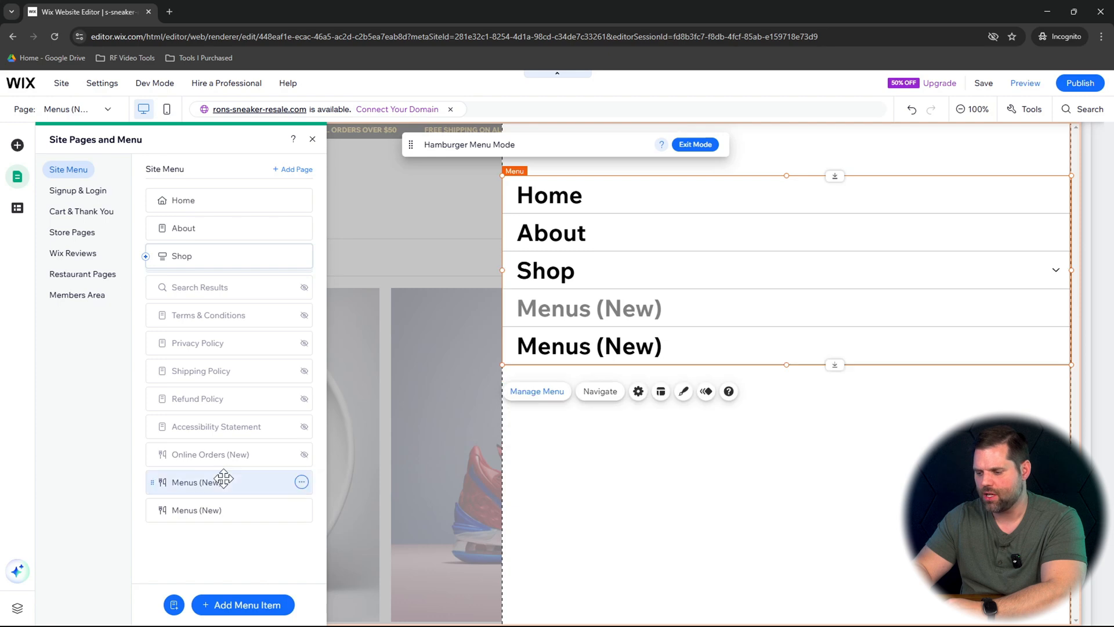
- Rename the first Menus (New) page as Exclusive Collection and leave the menu editing mode
click(224, 480)
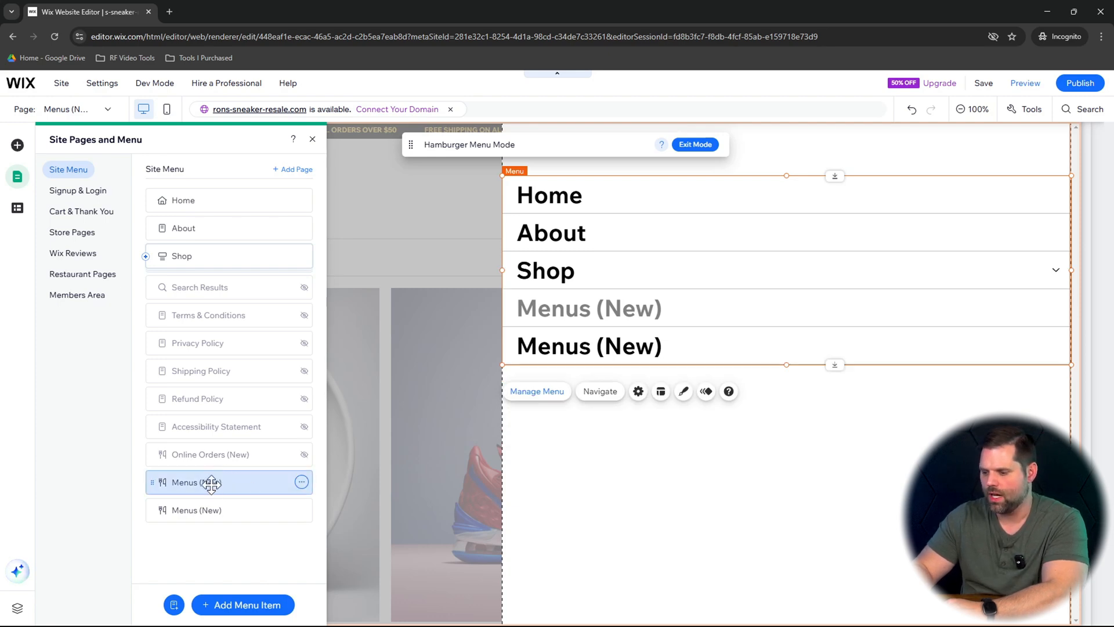
click(301, 482)
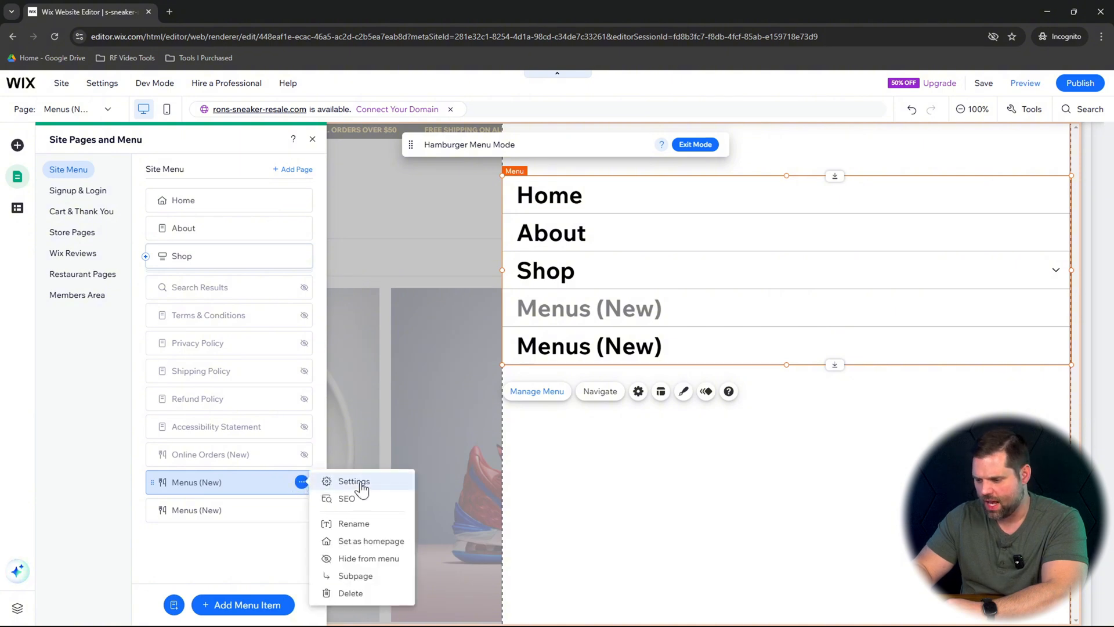
click(354, 524)
text(Exclusive Collec)
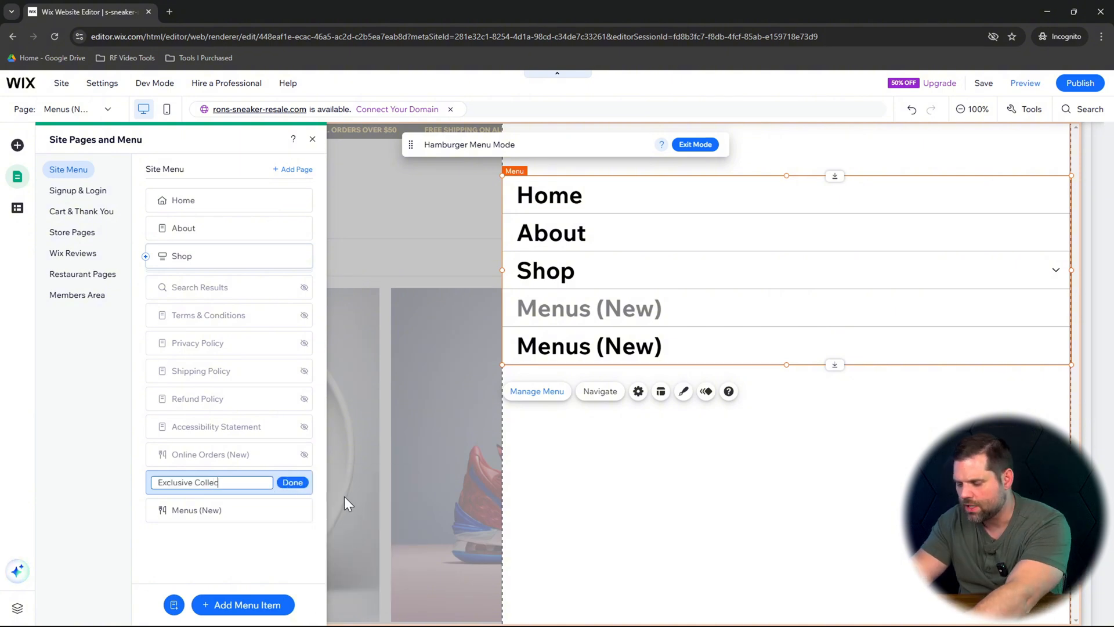
text(t)
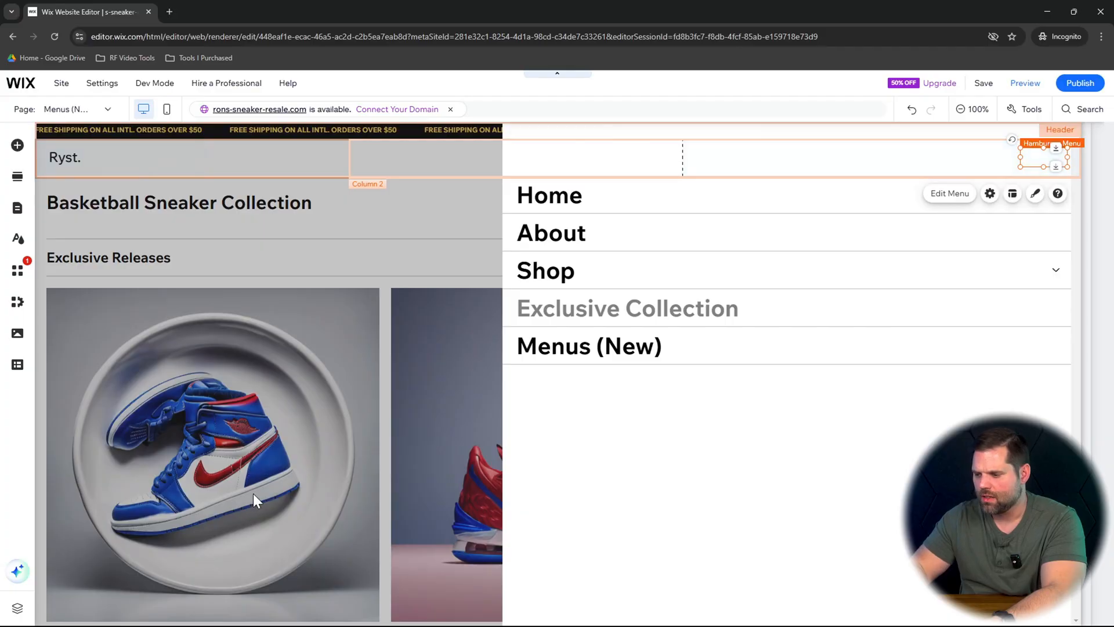
click(254, 495)
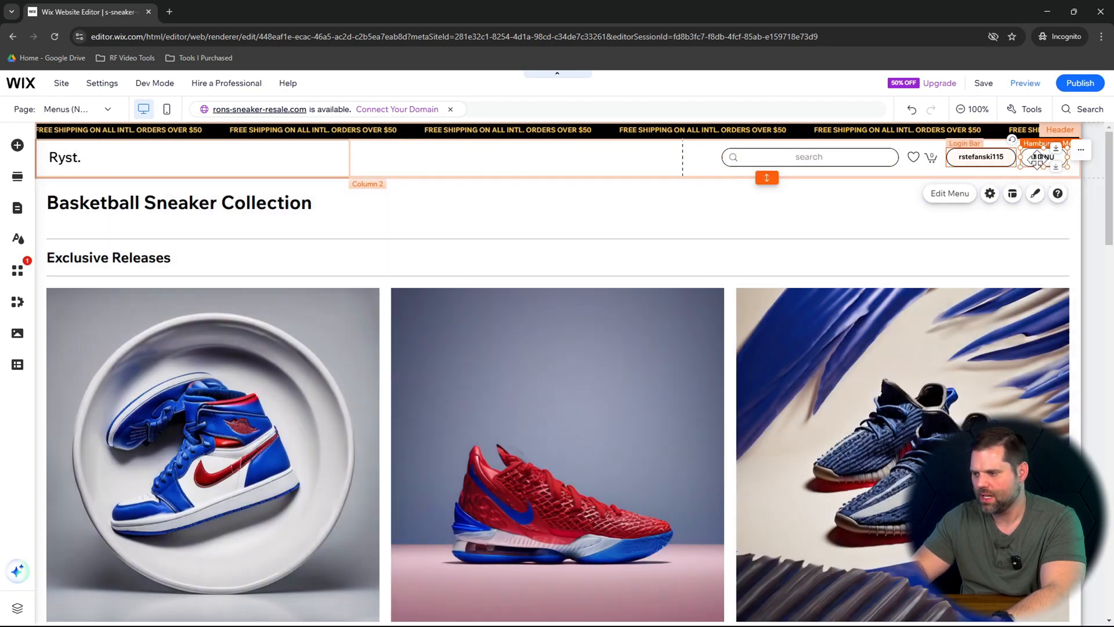
- Delete the remaining Menus (New) page from the hamburger menu's site pages and return to the Home page
click(950, 194)
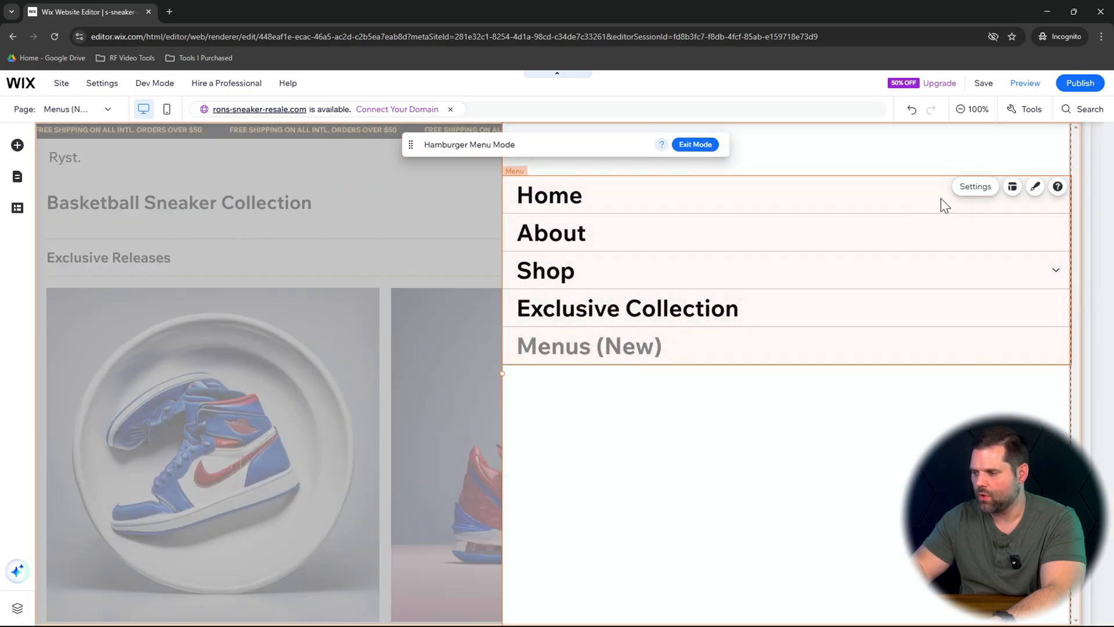
click(581, 351)
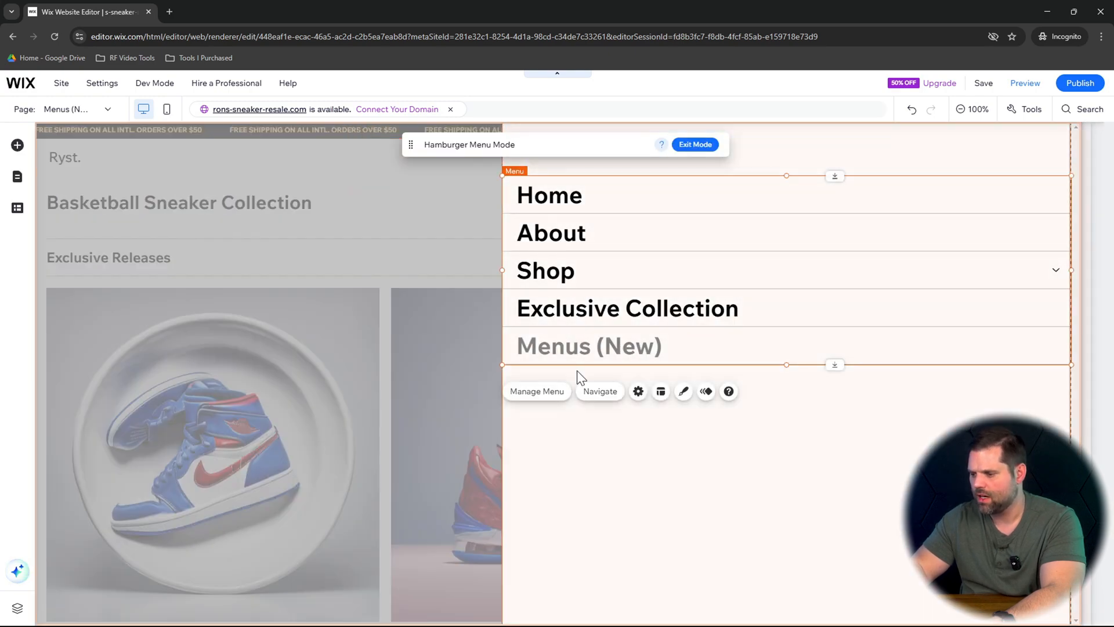
click(542, 393)
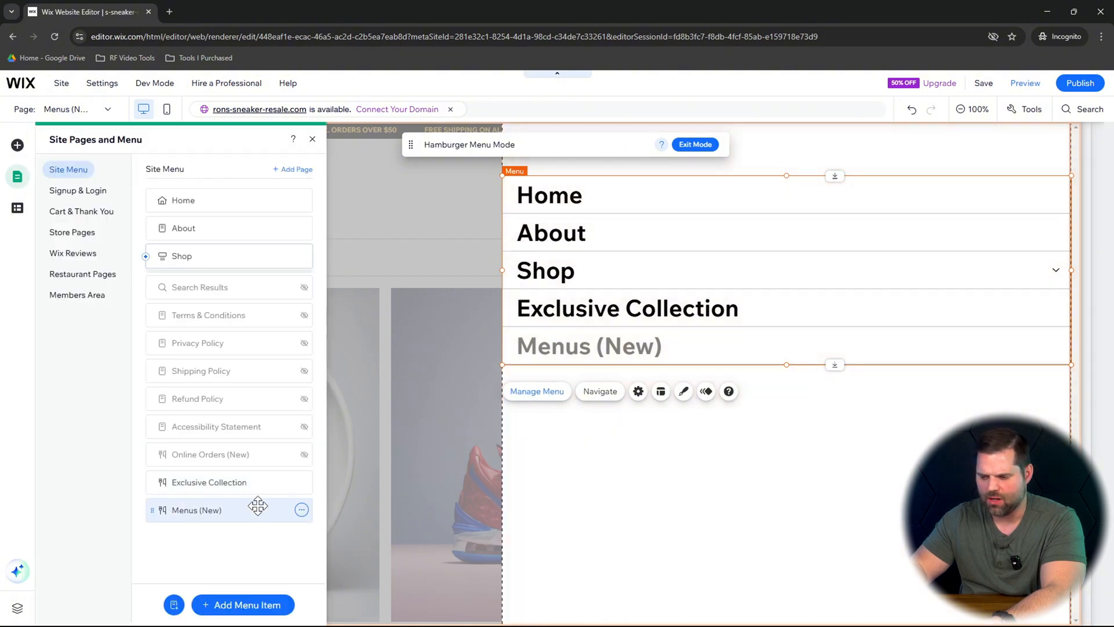
click(302, 511)
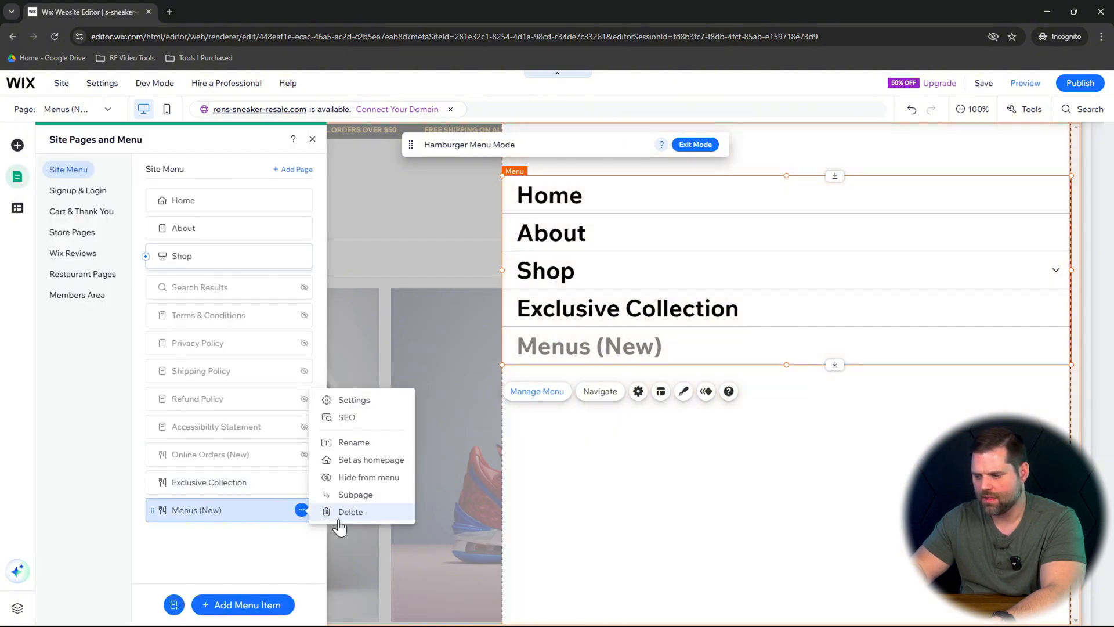
click(344, 517)
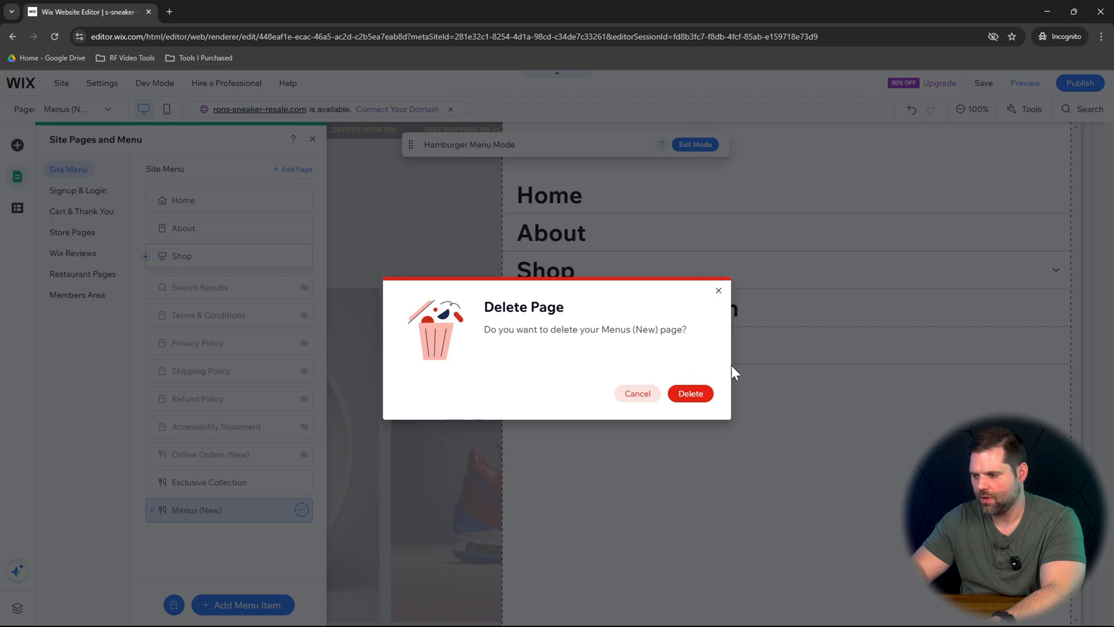
click(691, 393)
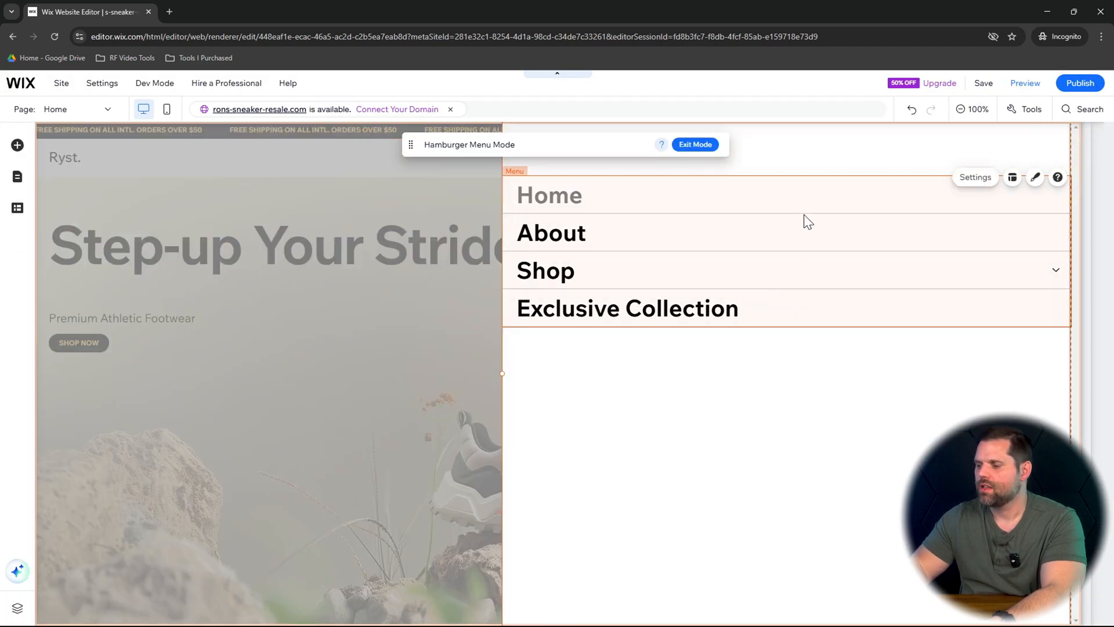
click(790, 476)
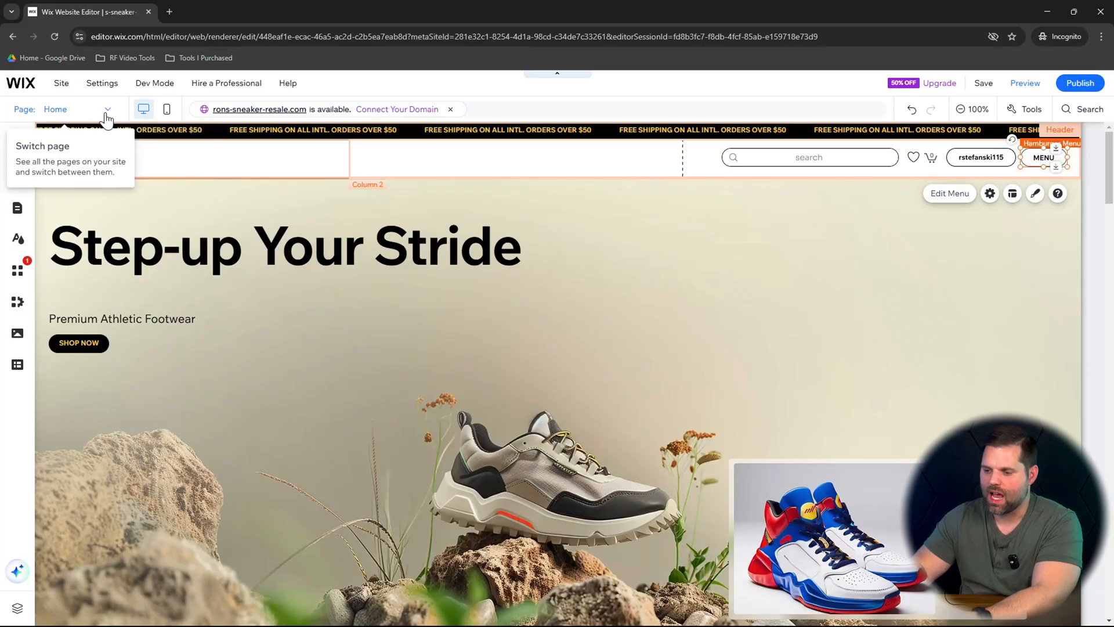
- Add a new page to the site menu using the Grid layout from the General page templates
click(107, 114)
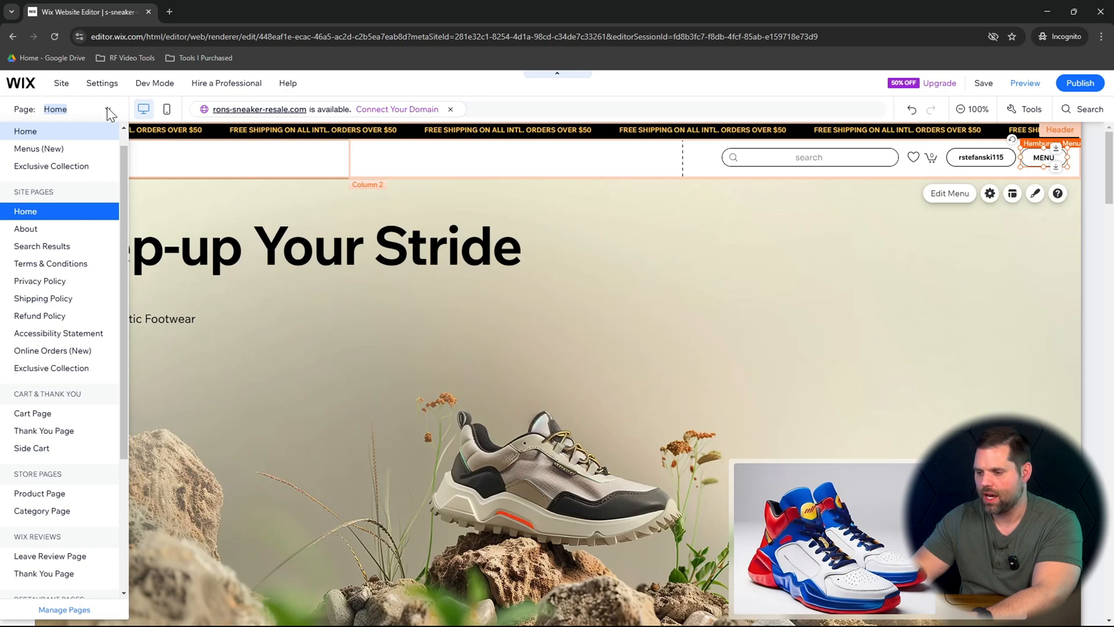
click(63, 610)
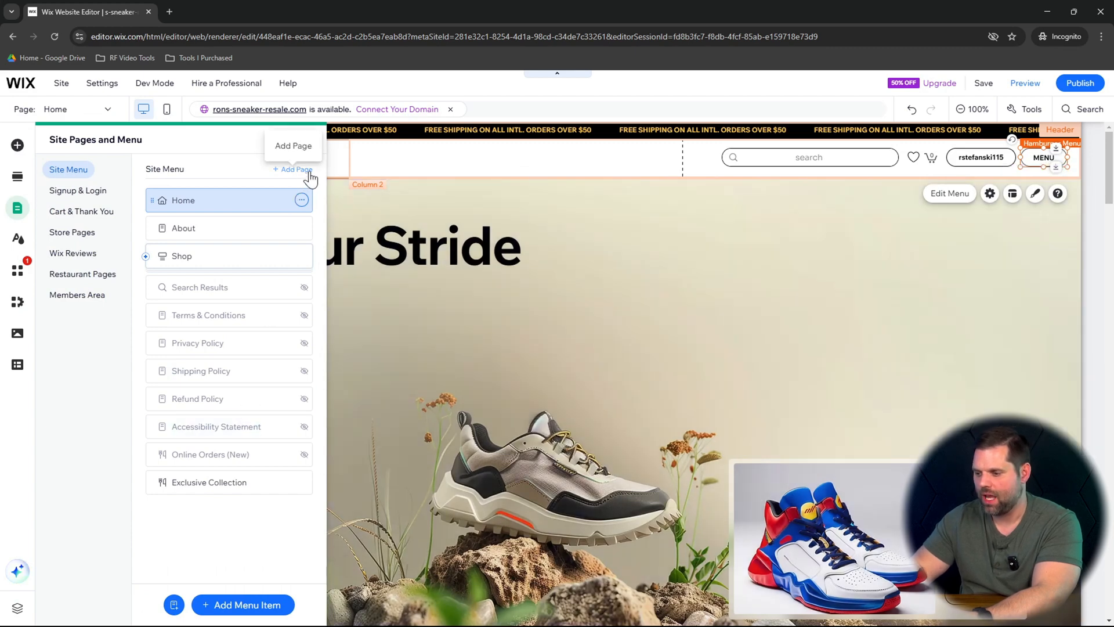
click(311, 176)
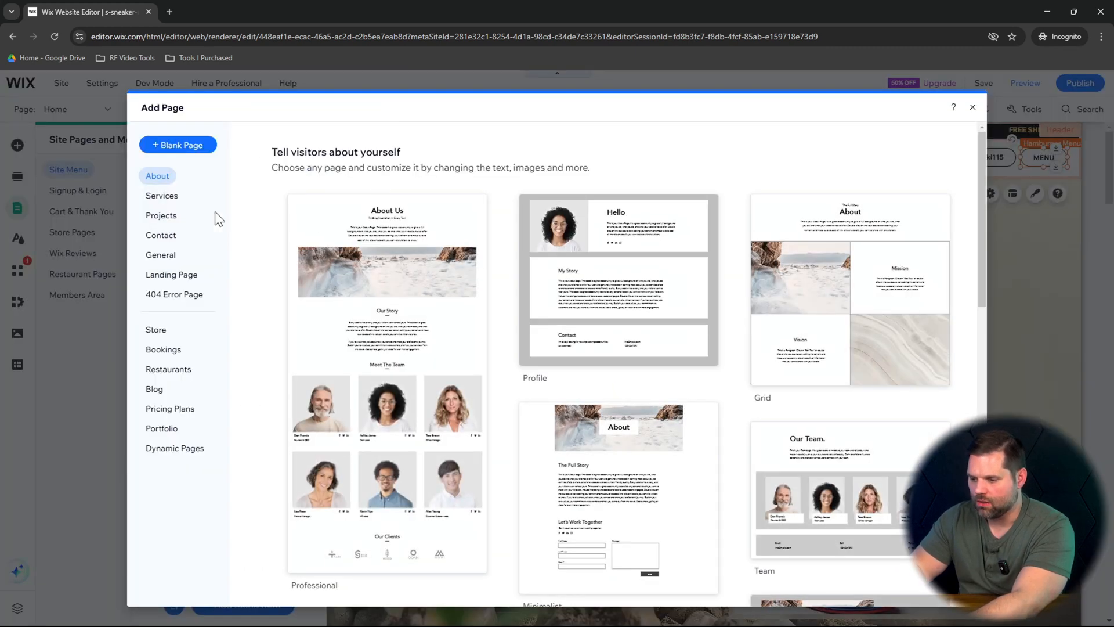
click(162, 255)
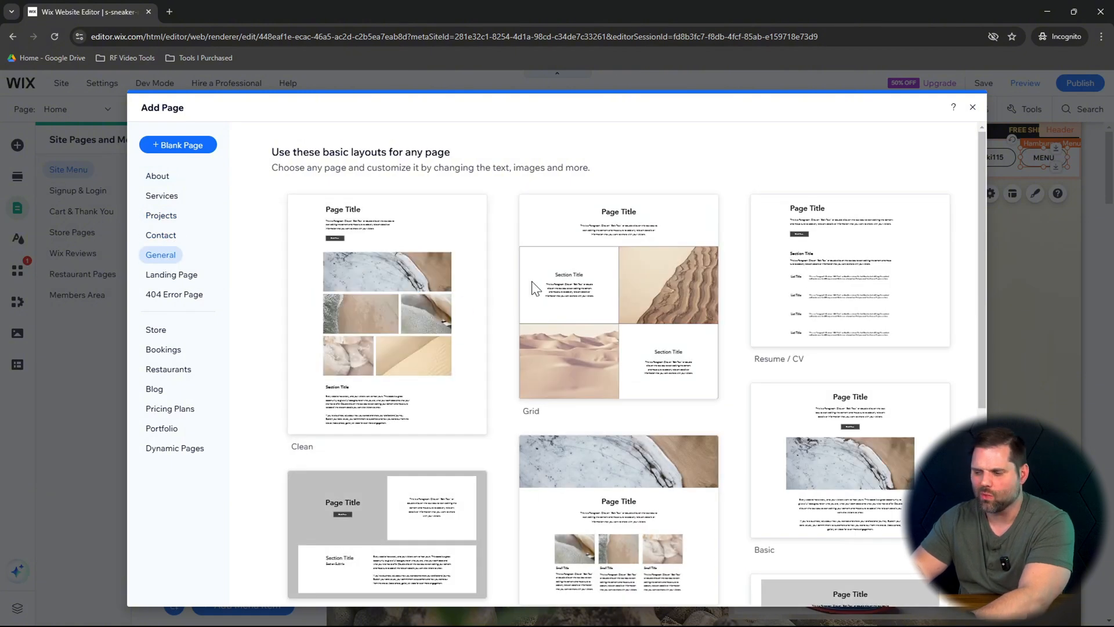
mouse_move(630, 271)
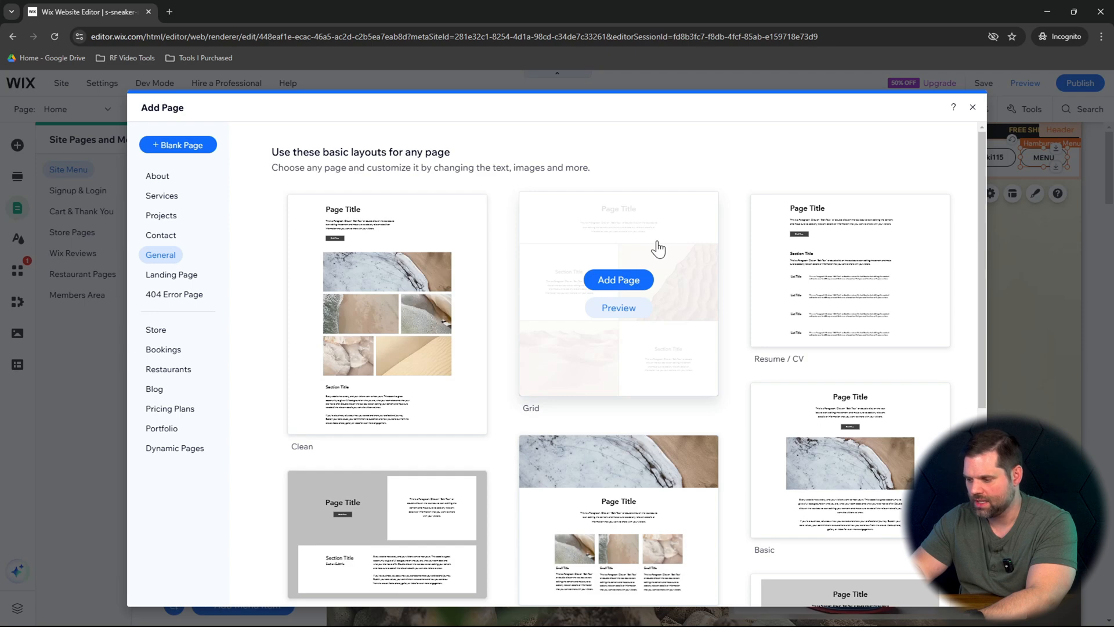
mouse_move(841, 447)
mouse_move(683, 348)
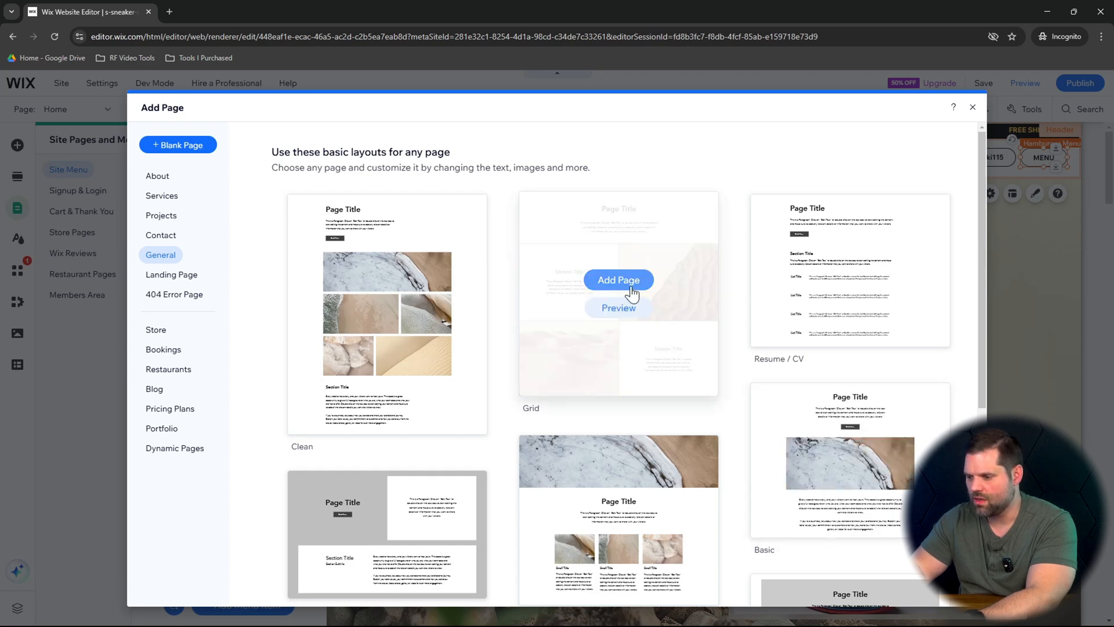
click(632, 281)
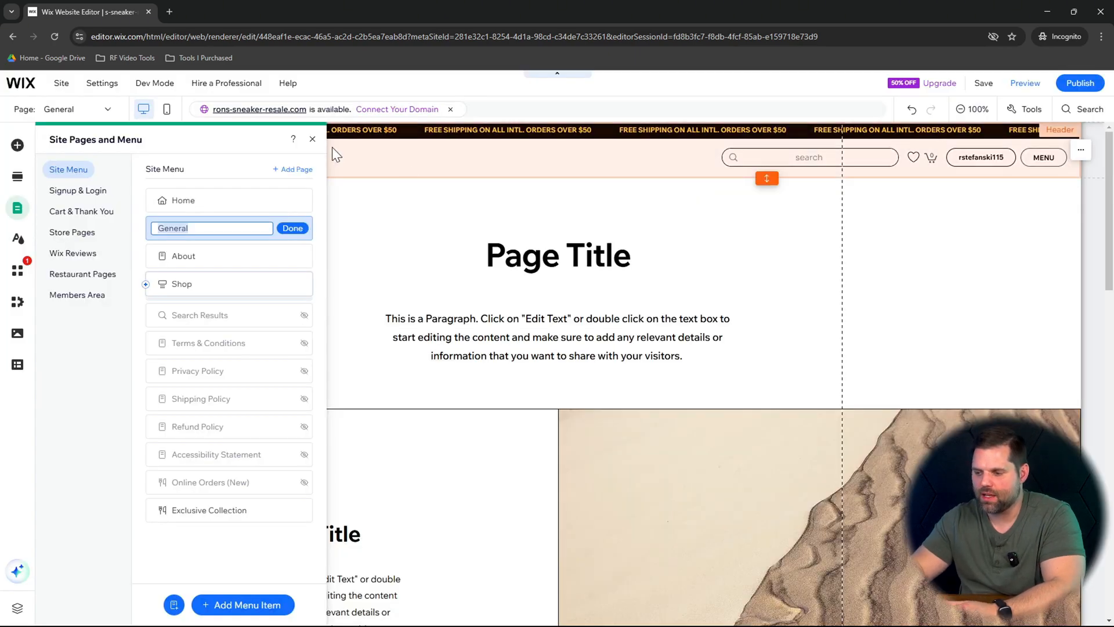
click(313, 139)
- Insert the "Our Clients Say" testimonials section directly below the page title section
scroll(626, 354, down, 6)
scroll(625, 354, down, 10)
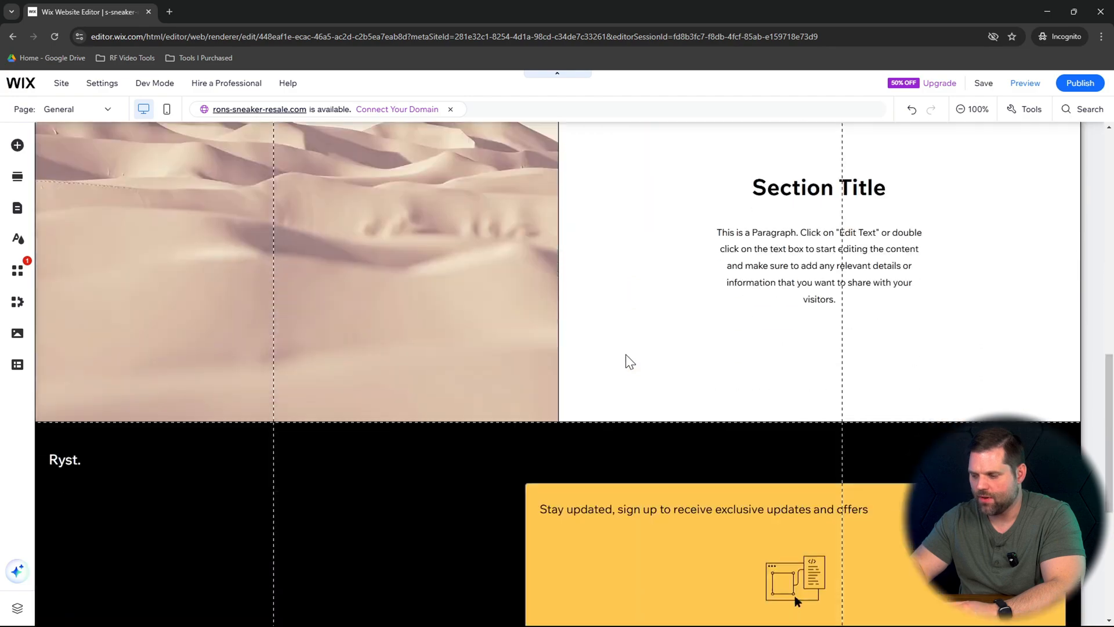
scroll(626, 354, up, 15)
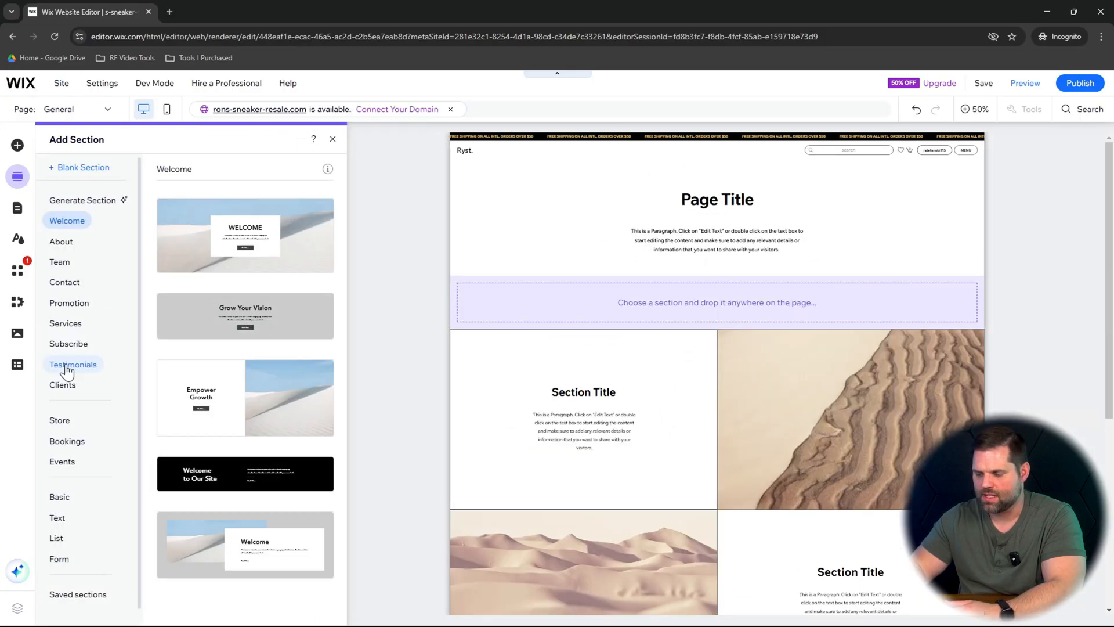
click(67, 364)
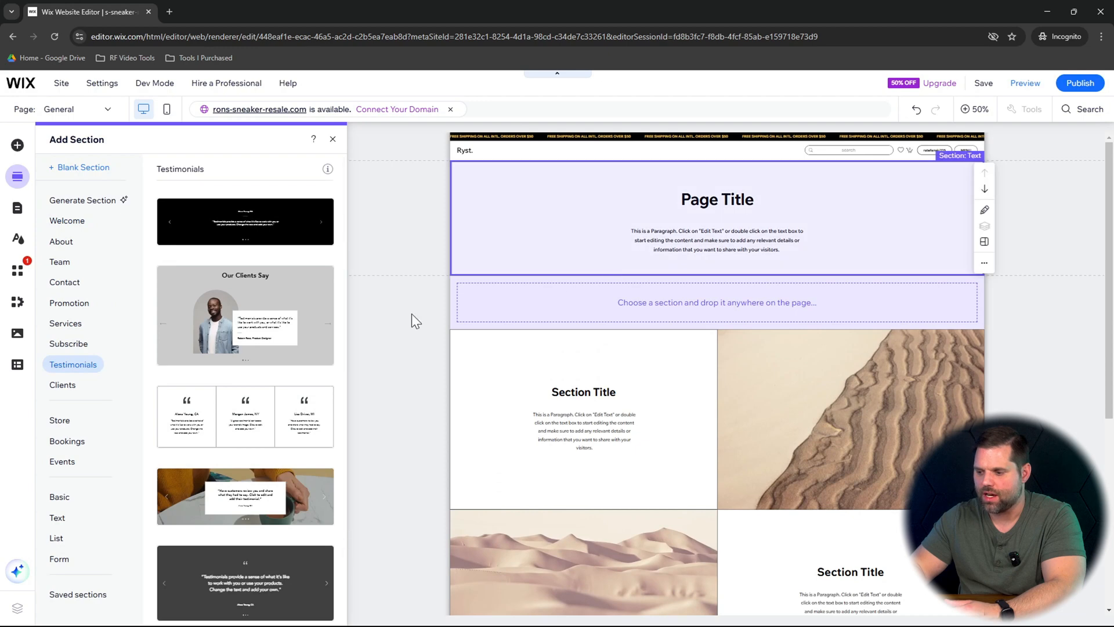
drag(280, 313, 650, 294)
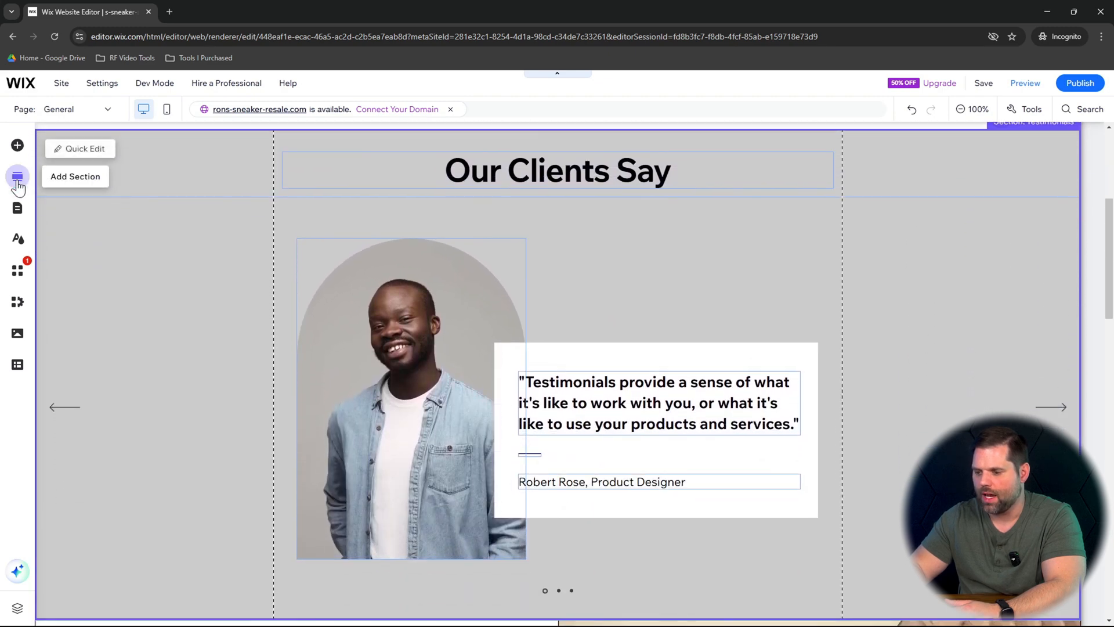
- Insert the three-column quotes testimonials section below the "Our Clients Say" section
click(18, 183)
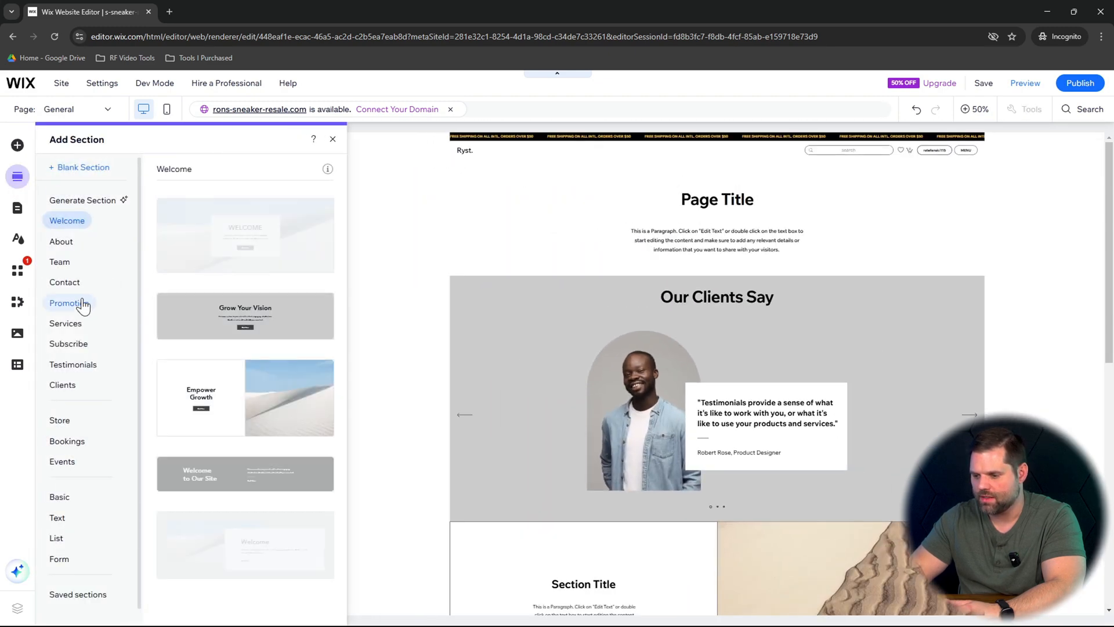
click(67, 364)
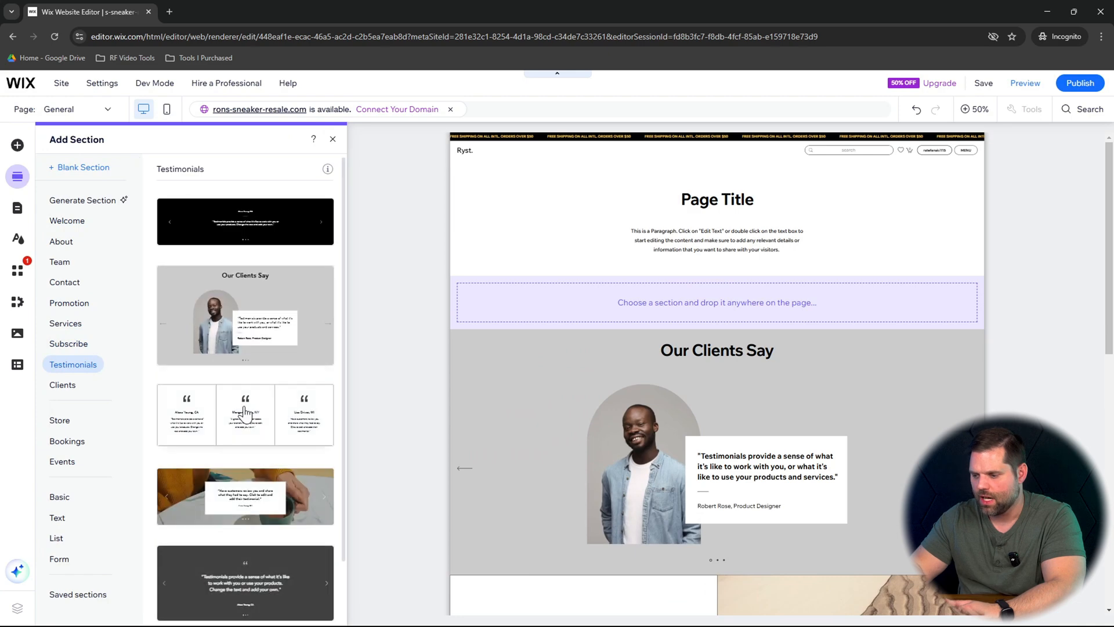
drag(249, 415, 651, 525)
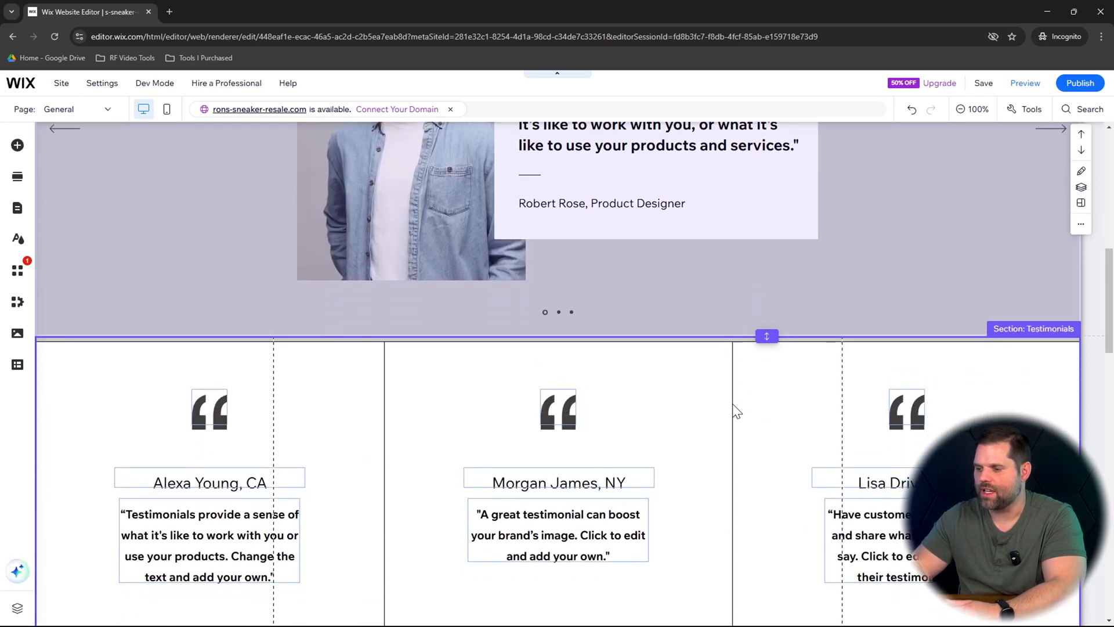
- Replace the "Page Title" heading text with "Testimonials"
scroll(1001, 264, up, 9)
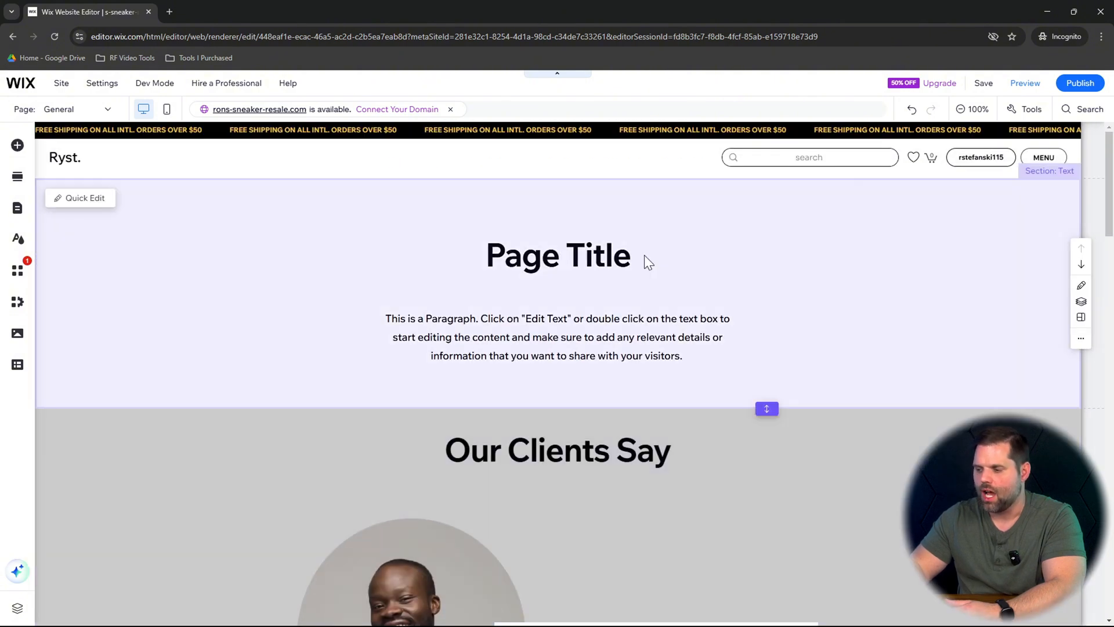
click(551, 257)
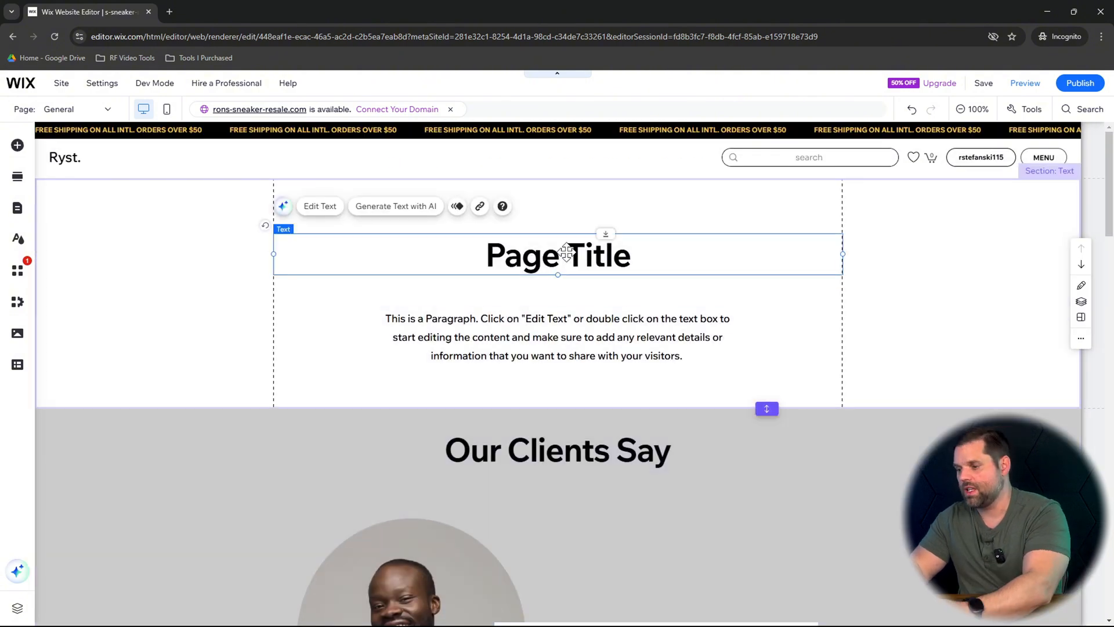
double_click(552, 258)
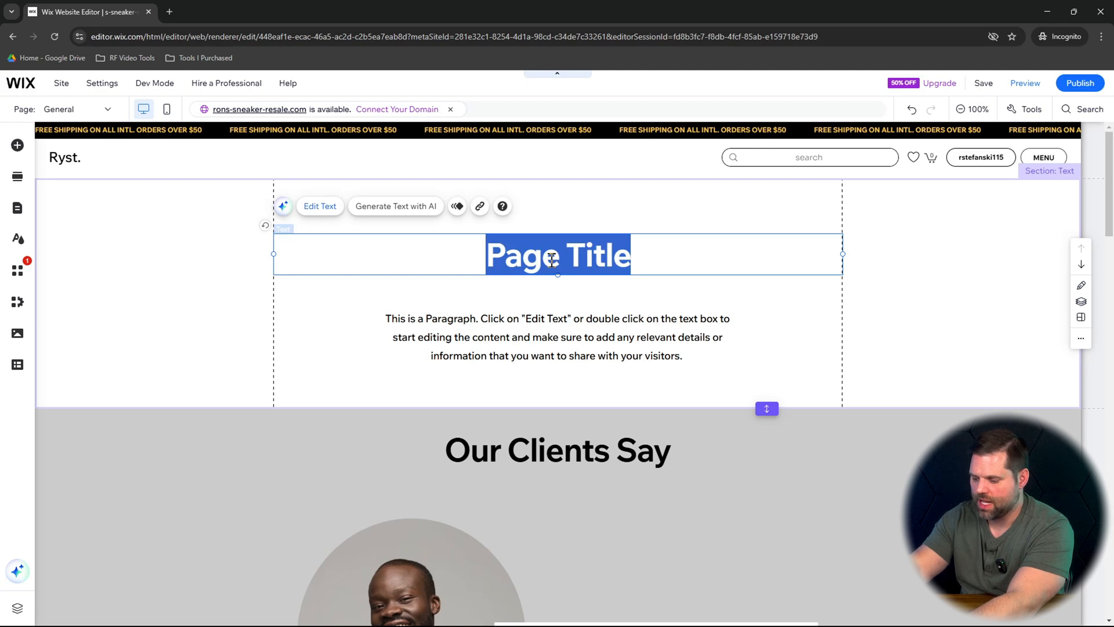
text(Testimonials)
- Delete the placeholder paragraph under the Testimonials heading and shorten the title section to end just below the heading
click(575, 342)
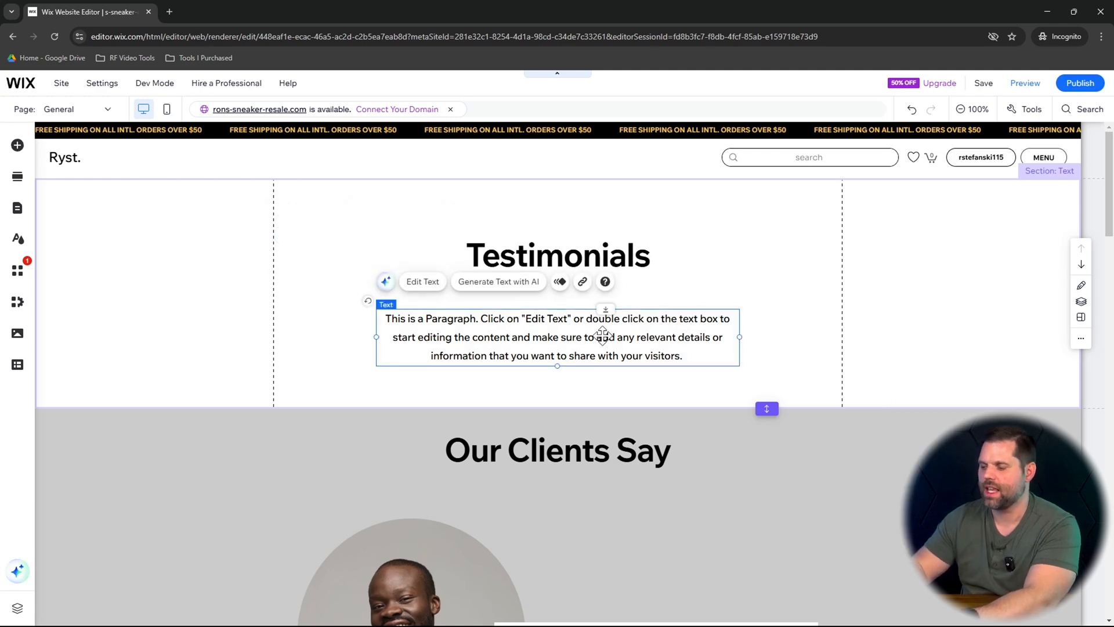
right_click(609, 336)
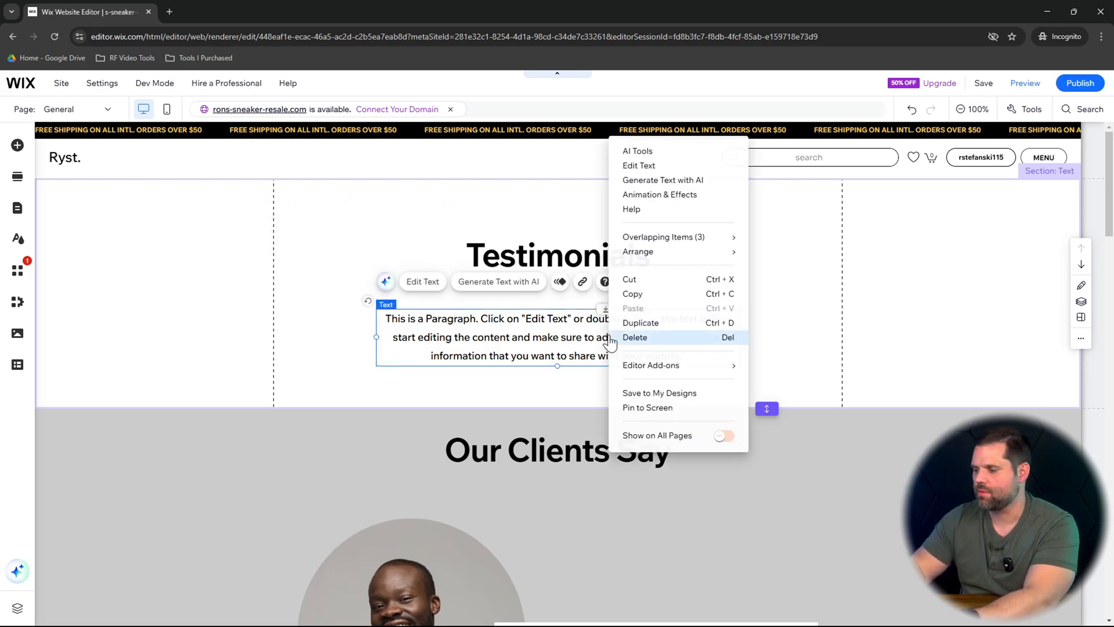
click(634, 338)
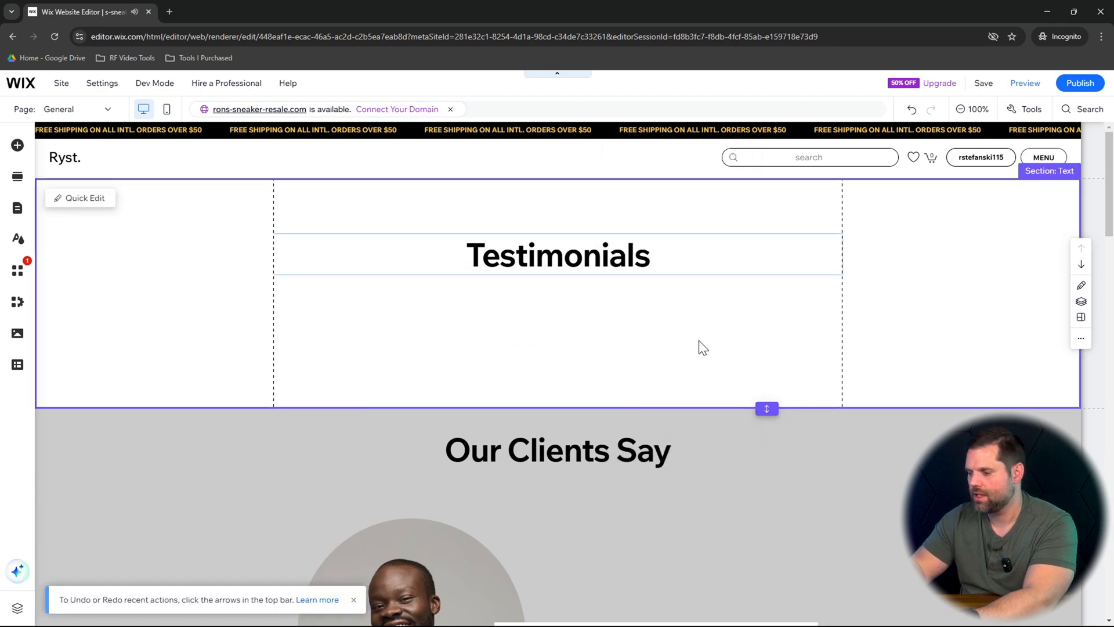
drag(767, 406, 768, 296)
- Delete the "Our Clients Say" heading from the first testimonials section
click(587, 345)
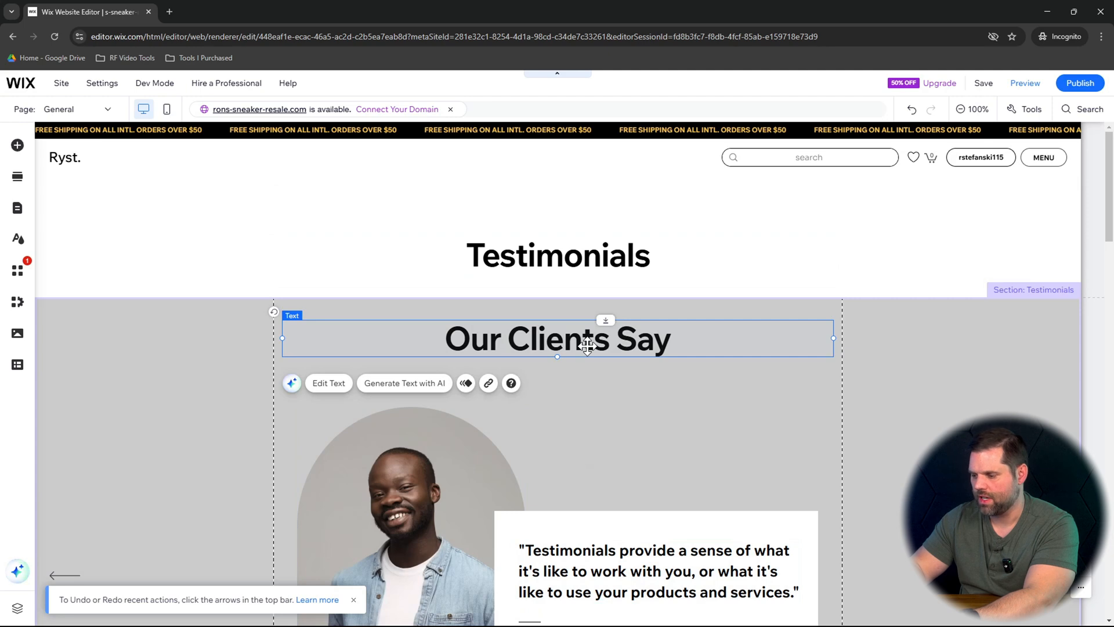
right_click(649, 343)
click(720, 341)
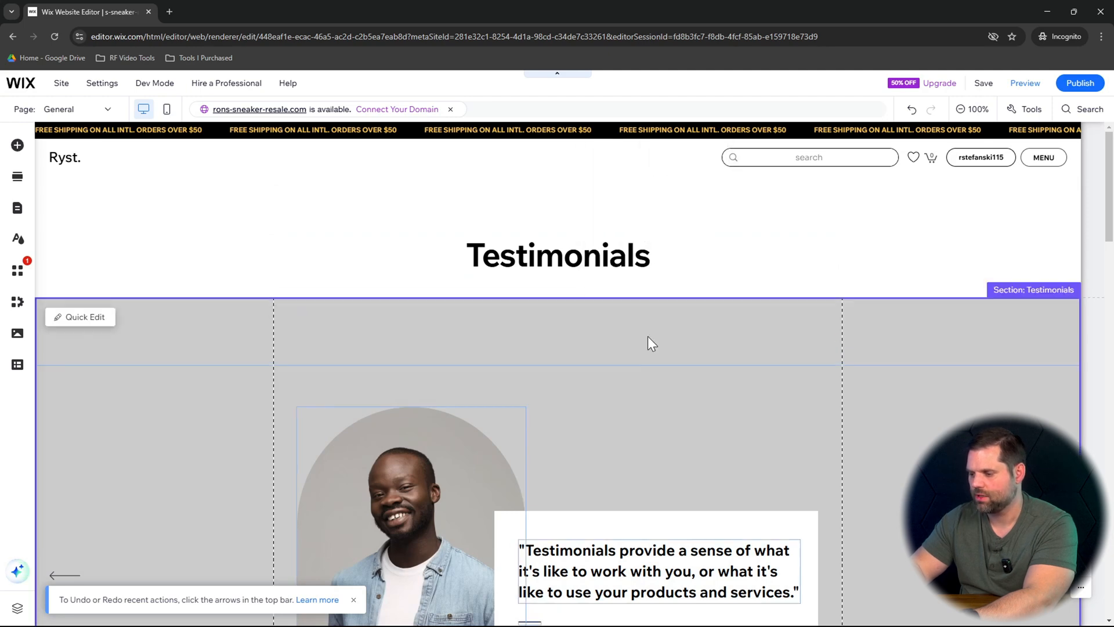
click(677, 343)
- Select the man's portrait in the first testimonial slide and open the image chooser to replace it
scroll(778, 443, down, 2)
click(673, 453)
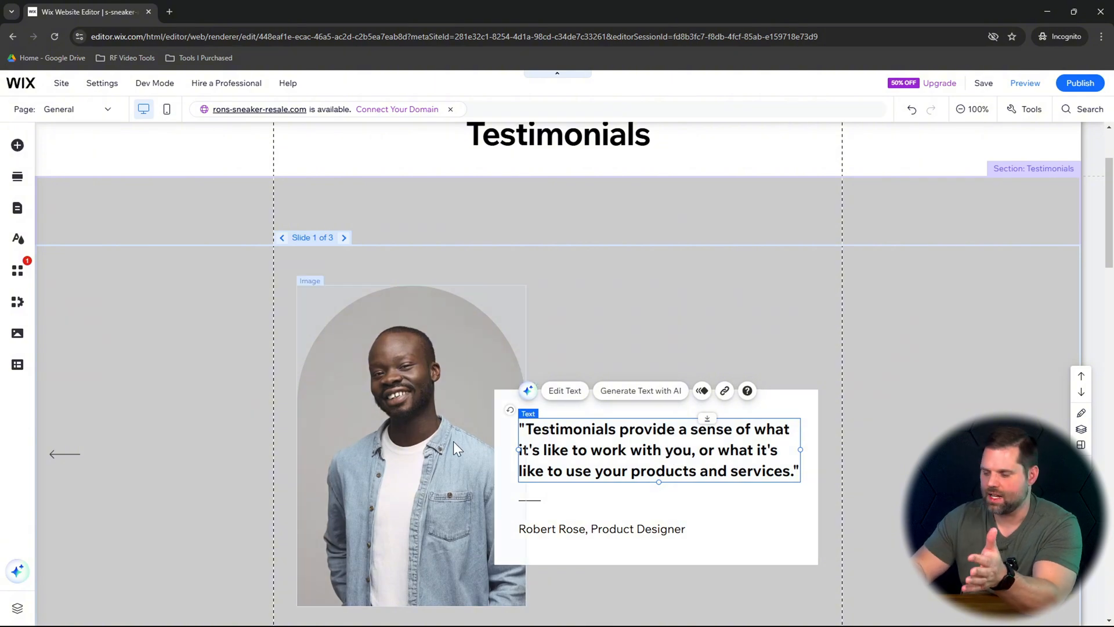
scroll(436, 451, down, 3)
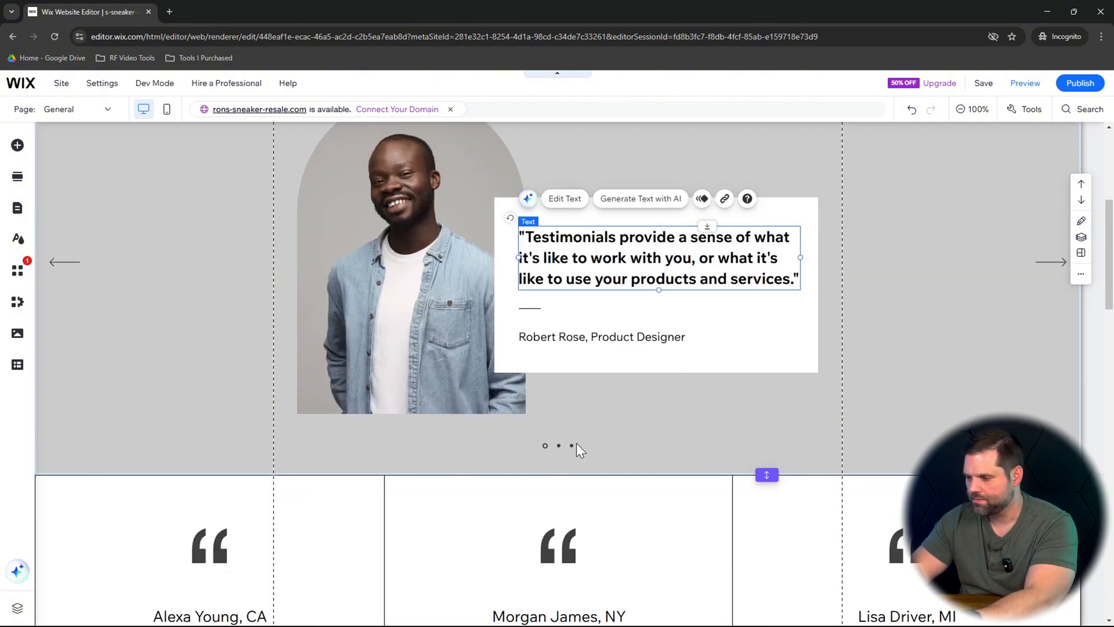
scroll(427, 247, up, 1)
click(410, 286)
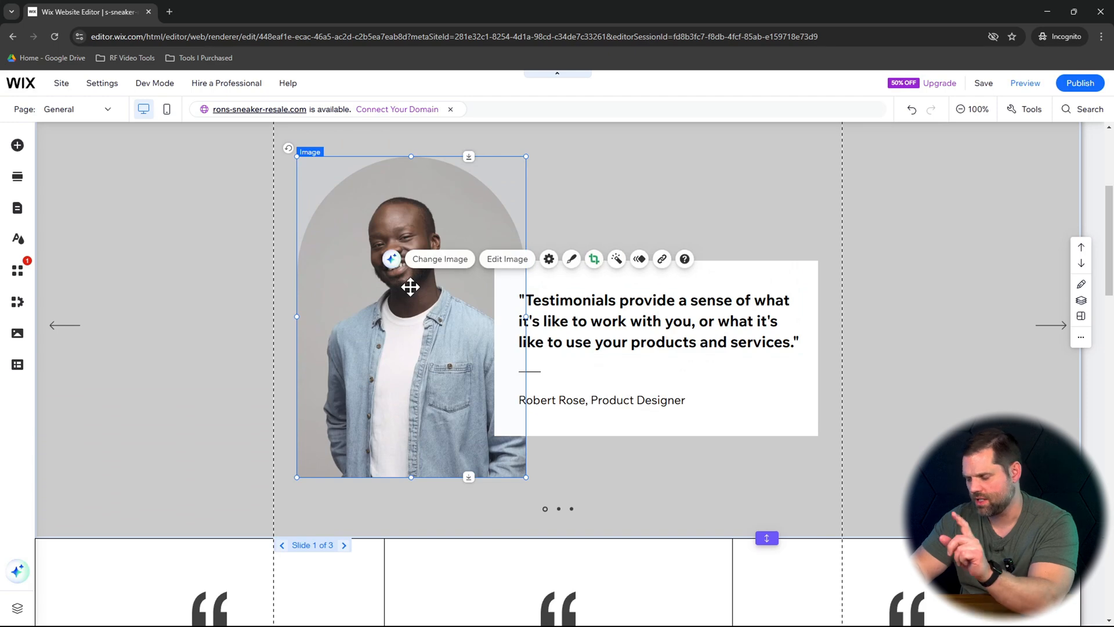
click(441, 260)
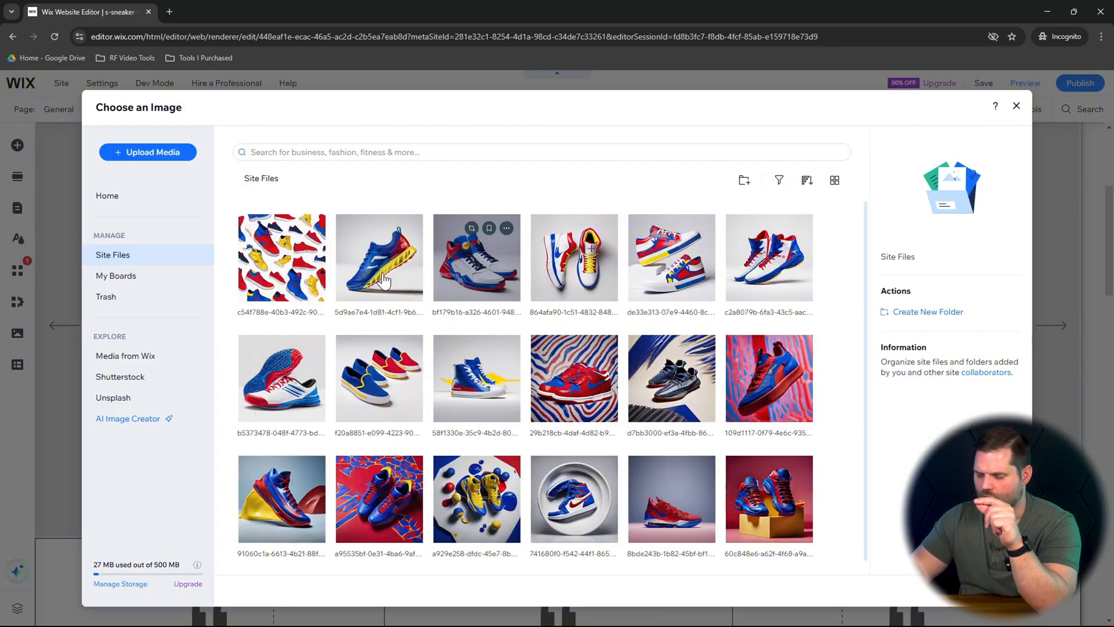
- Look through the Unsplash and Media from Wix collections and search for "man smiling at camera"
click(133, 410)
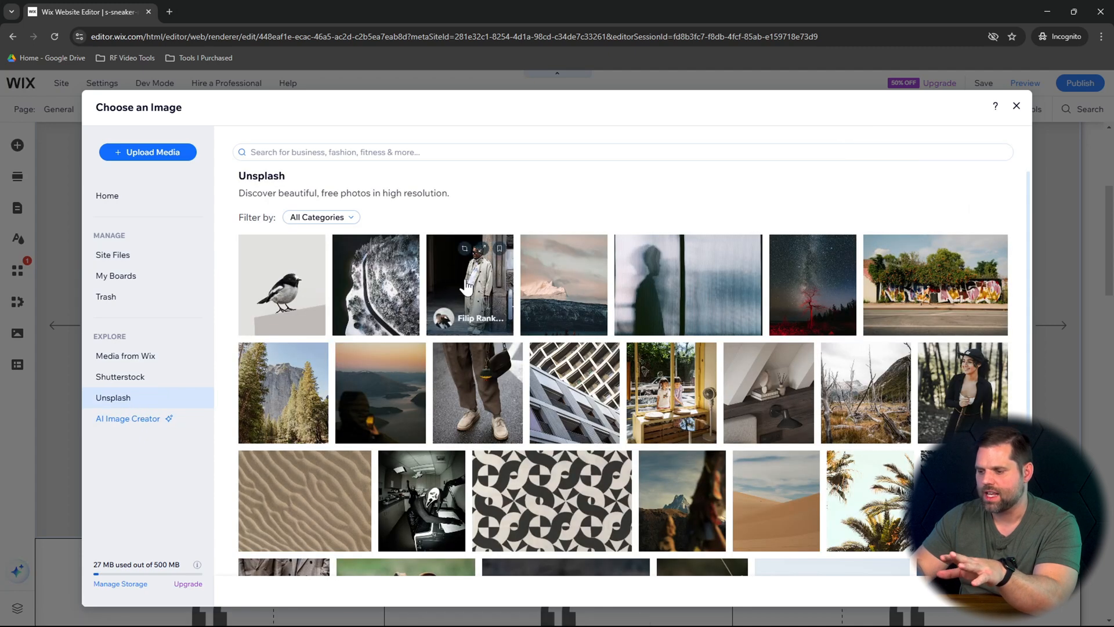
click(157, 366)
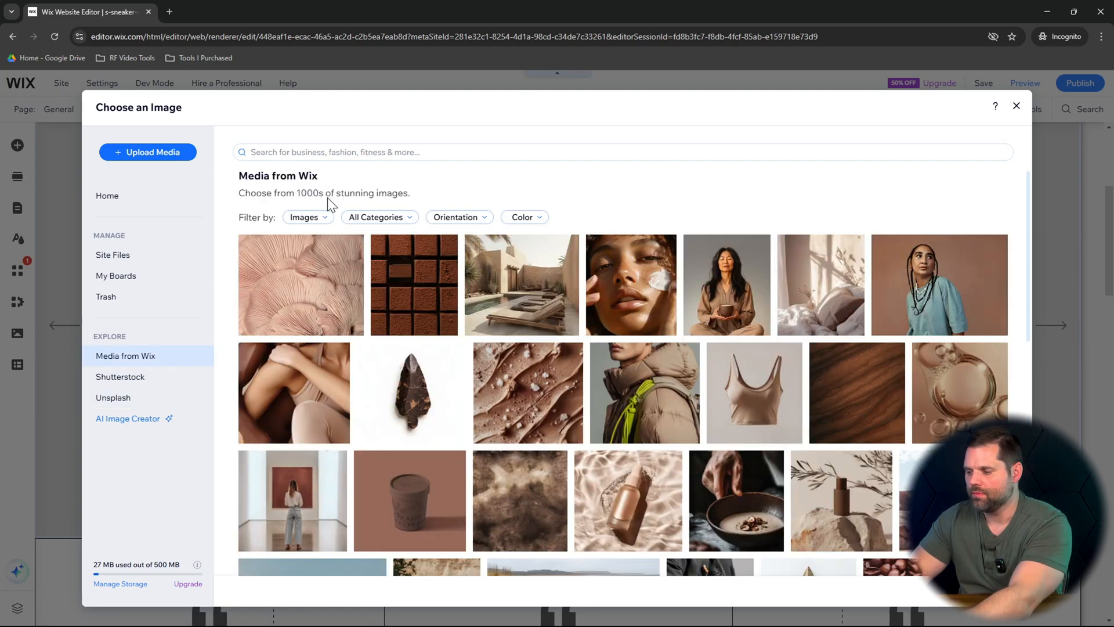
click(374, 150)
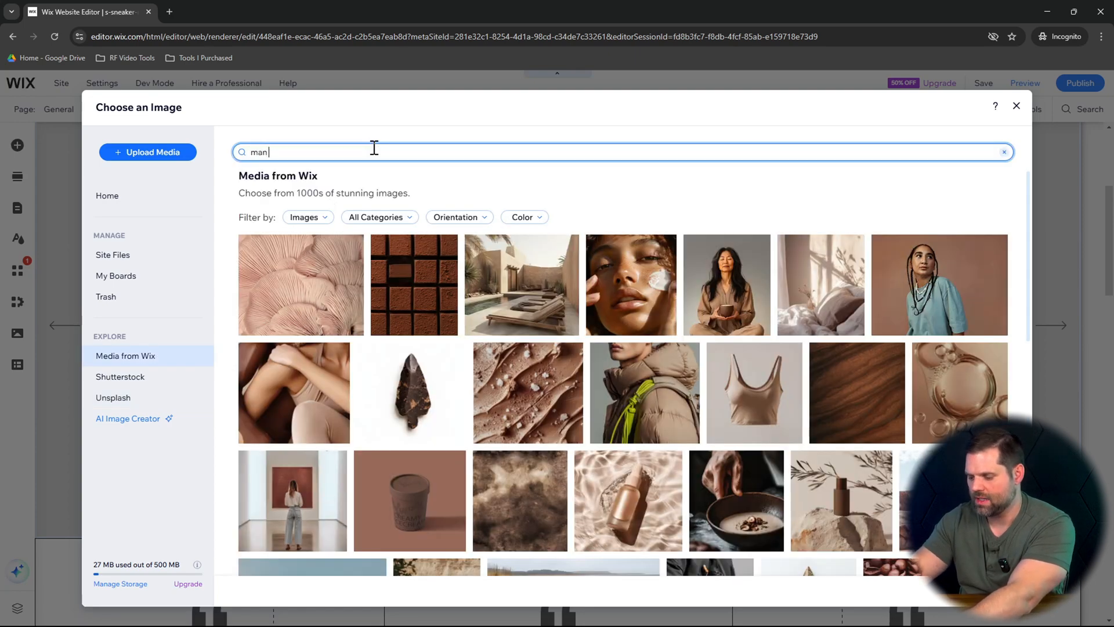
text(man smiling at camer)
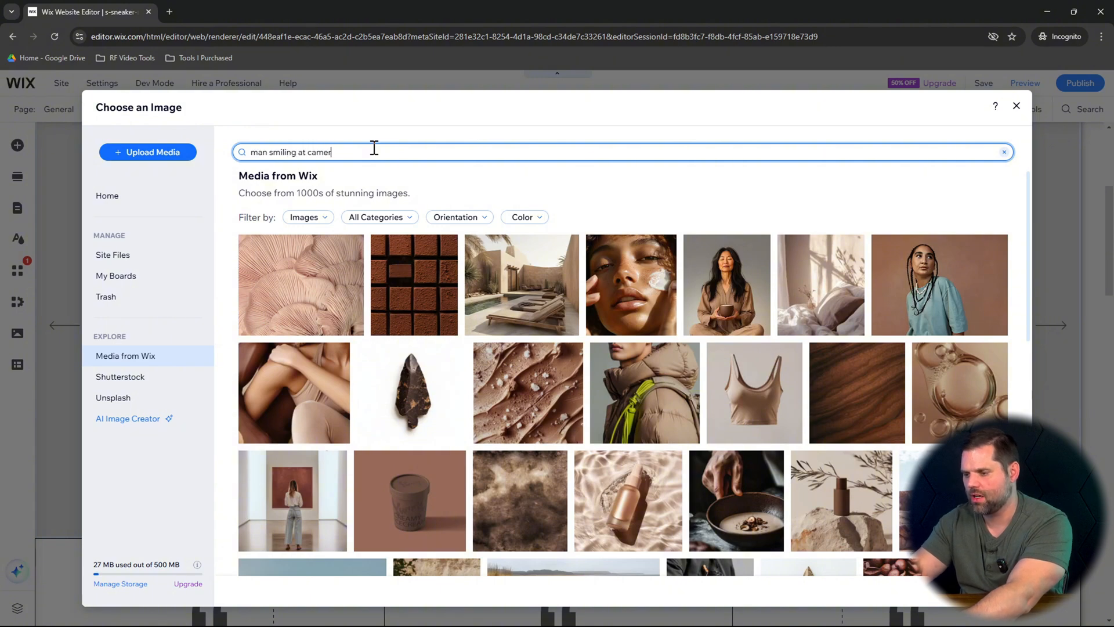
text(a)
key(Return)
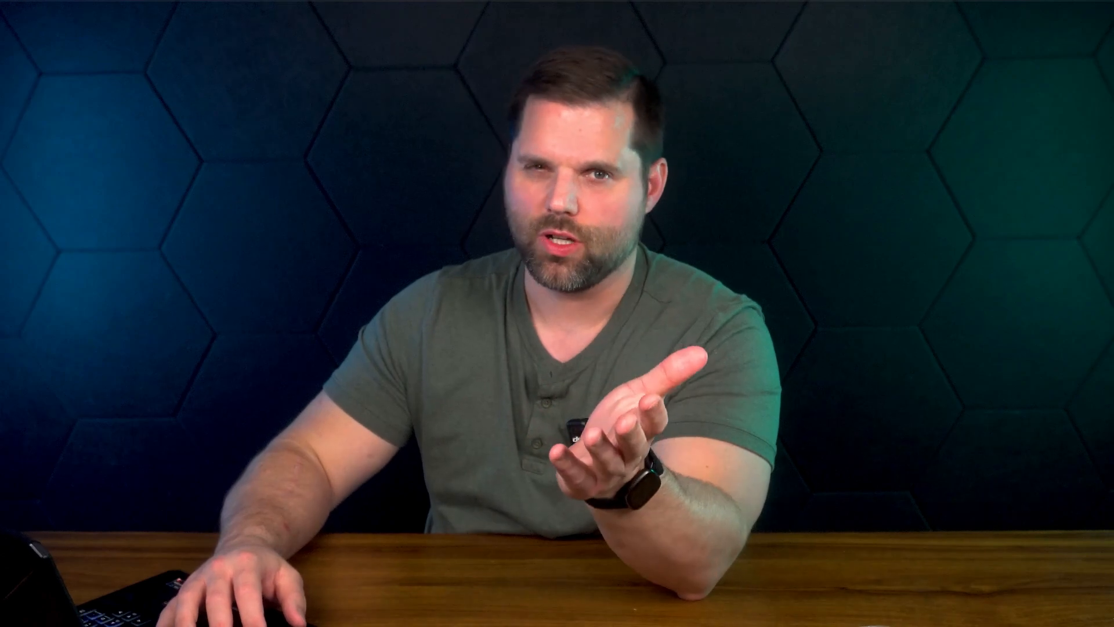
- Generate an AI image in the Photo style from the prompt "Show me a picture of a man with a red shirt smiling at the camera."
click(200, 345)
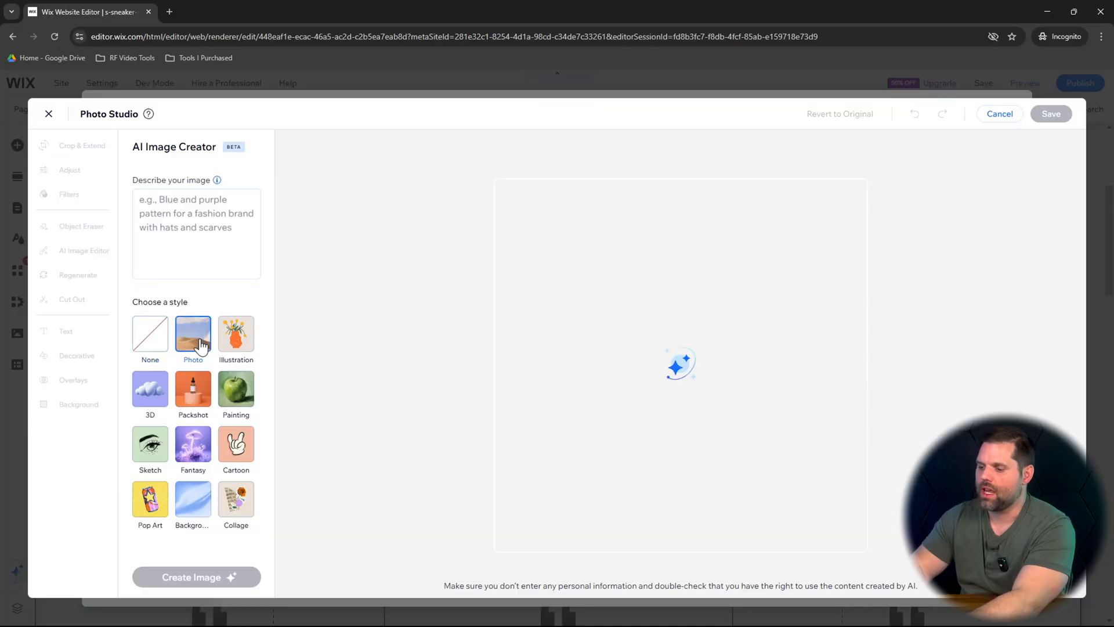
click(184, 233)
text(Sh)
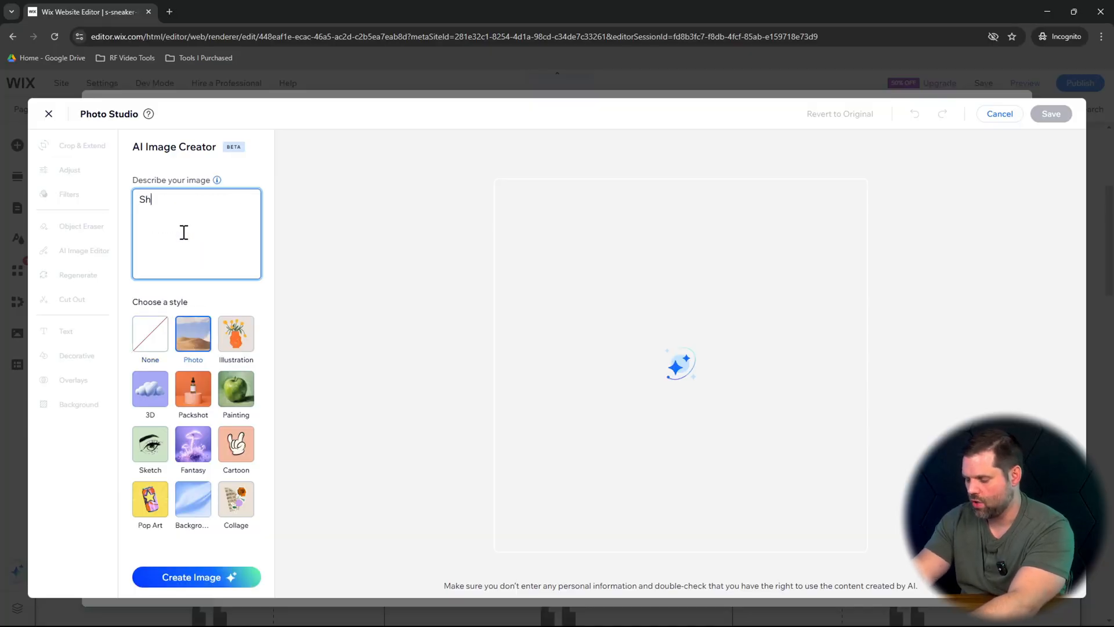
text(ow me a picture of a man with a reg shirt smiling at)
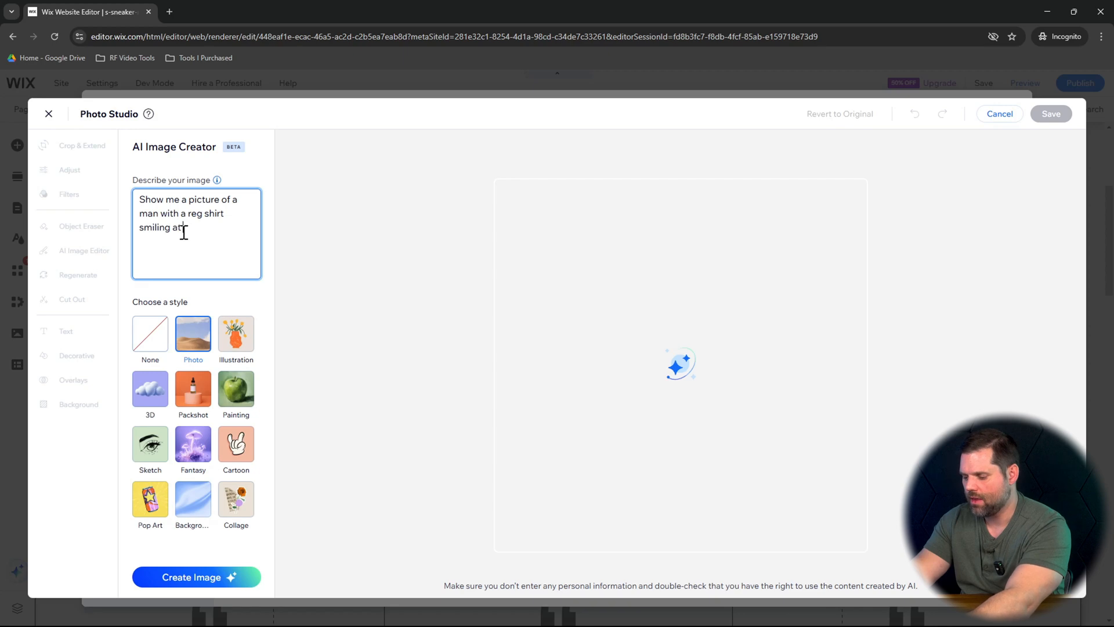
text(the camera.)
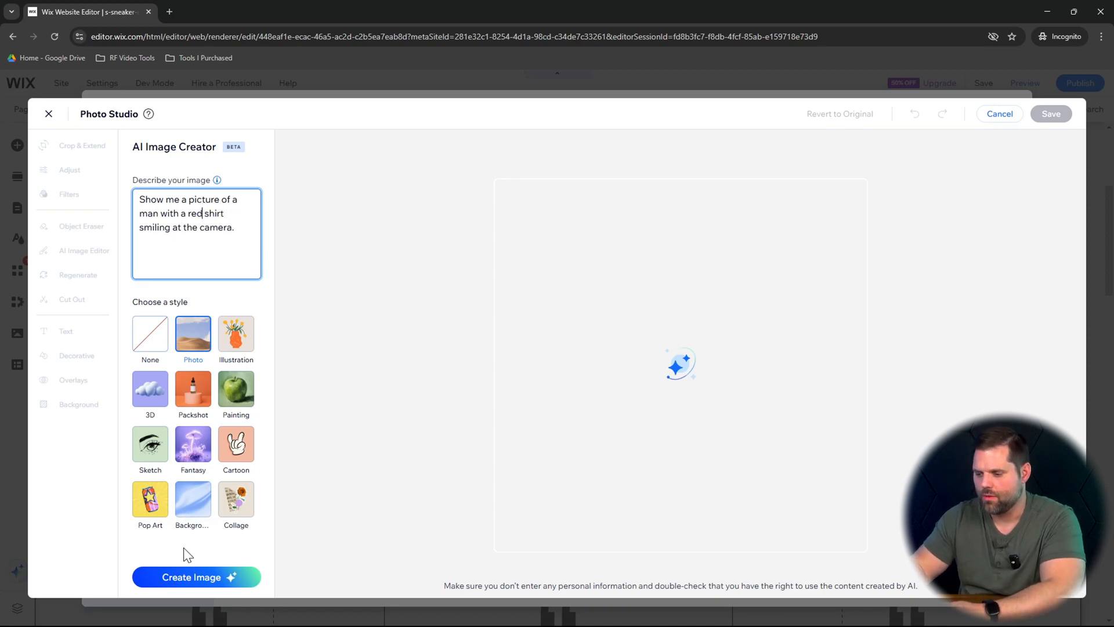
click(181, 574)
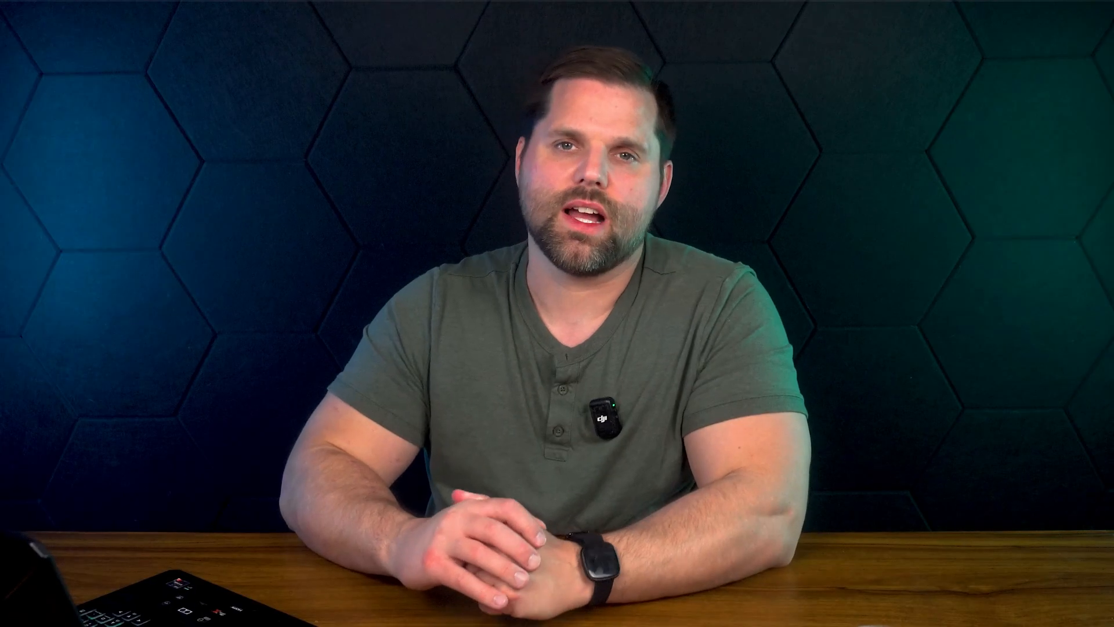
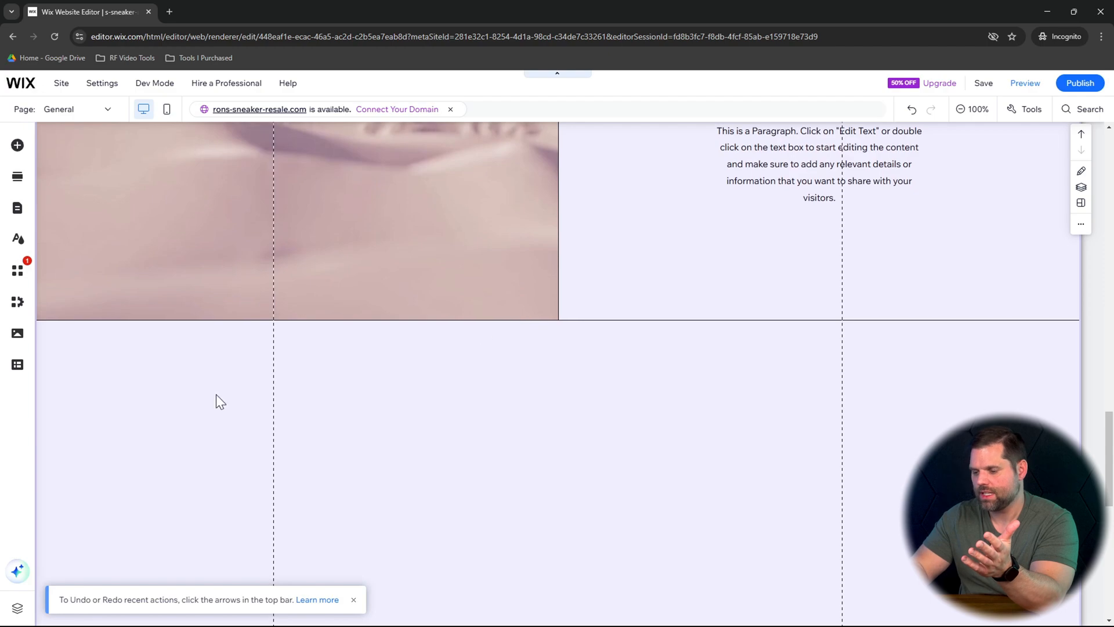
- Move the Testimonials heading off-centre toward the left side of its section
scroll(512, 295, up, 15)
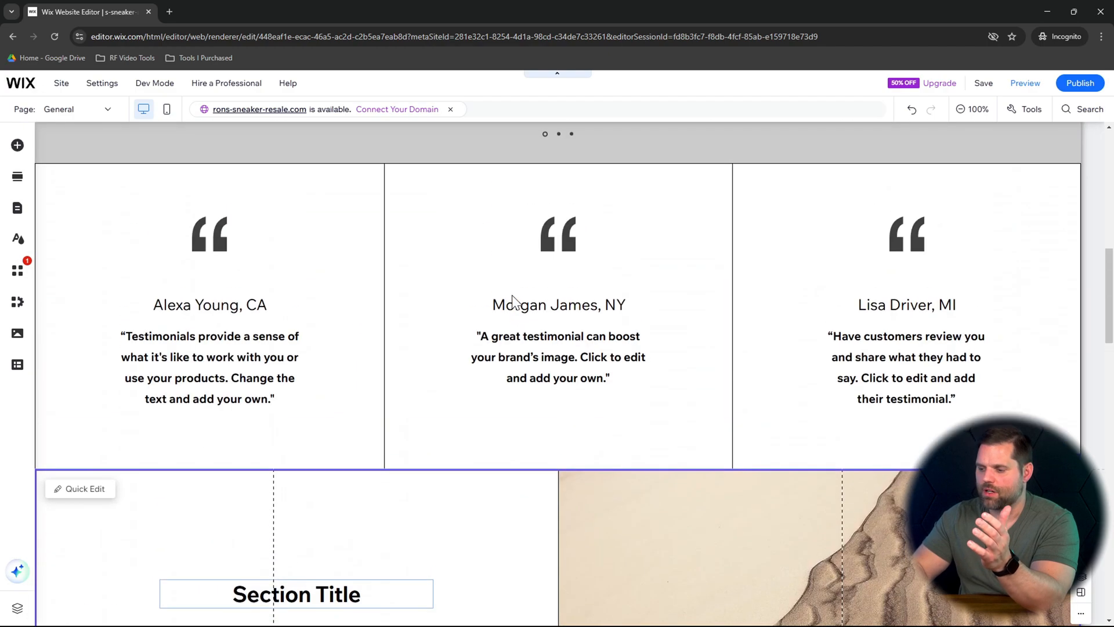
scroll(512, 295, up, 5)
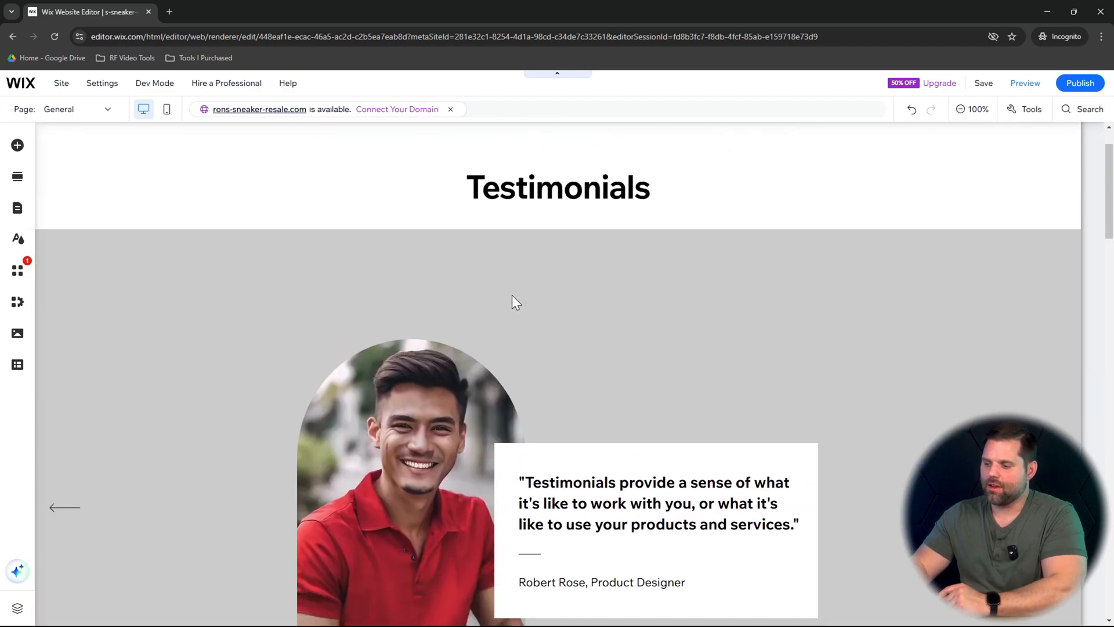
scroll(511, 294, down, 1)
scroll(512, 295, up, 3)
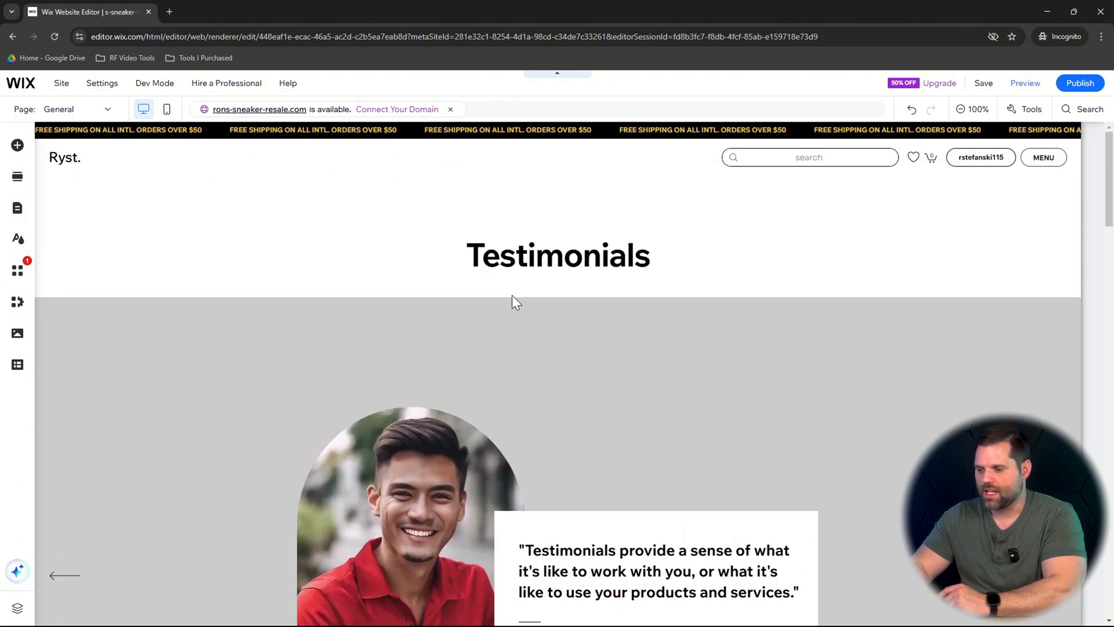
click(555, 257)
drag(556, 257, 732, 258)
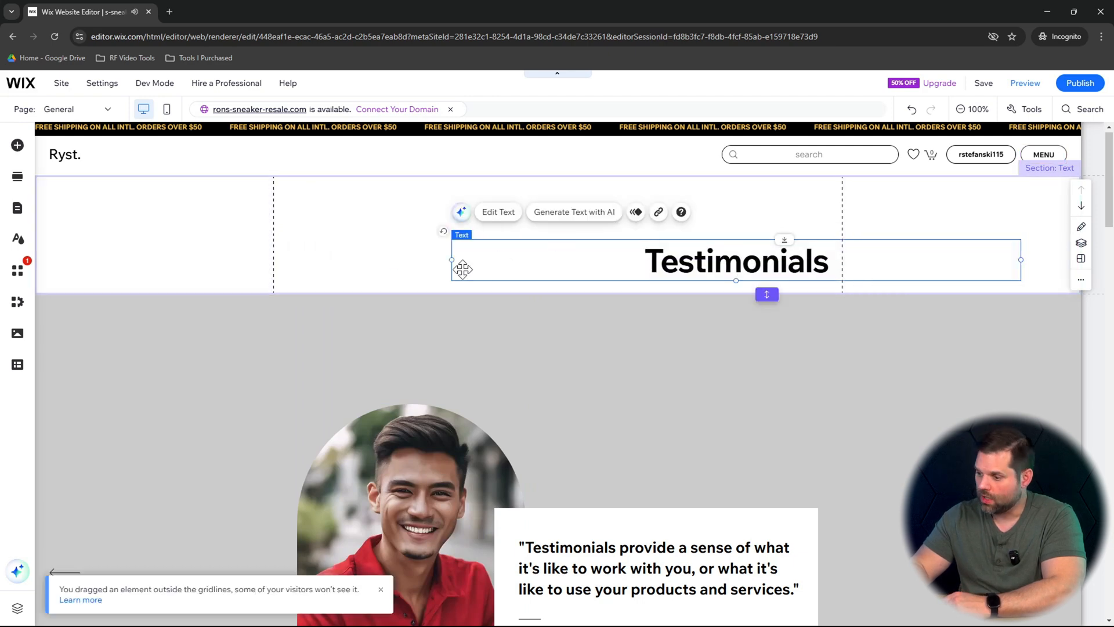
drag(463, 269, 103, 273)
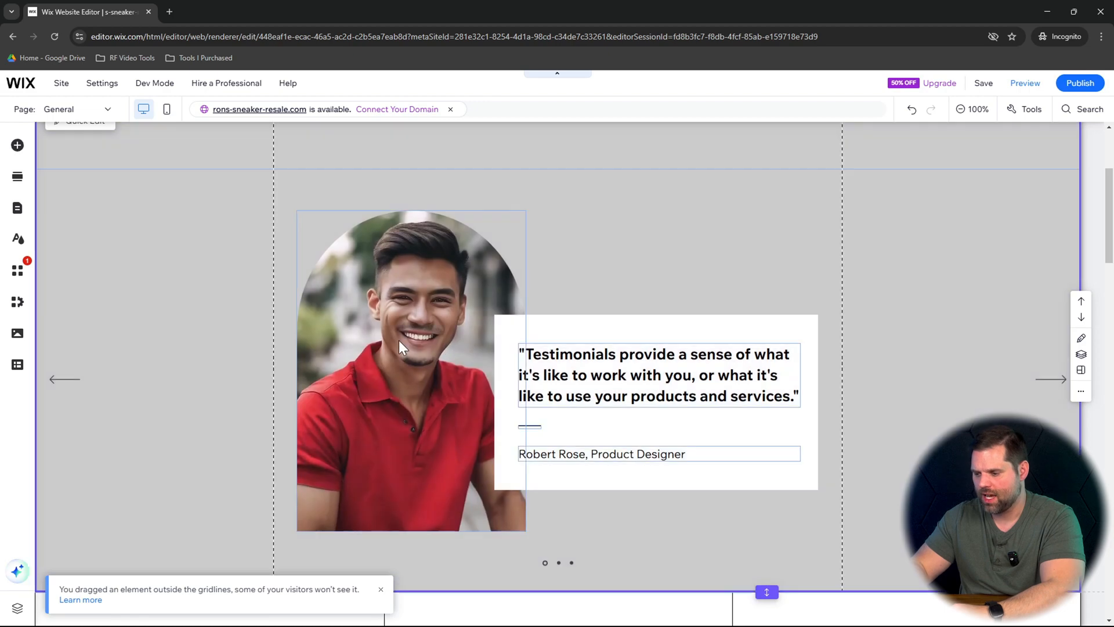
- Centre the man's portrait higher in the first testimonial slide and move the quote box left so it overlaps the portrait's lower part
drag(390, 344, 531, 250)
click(785, 331)
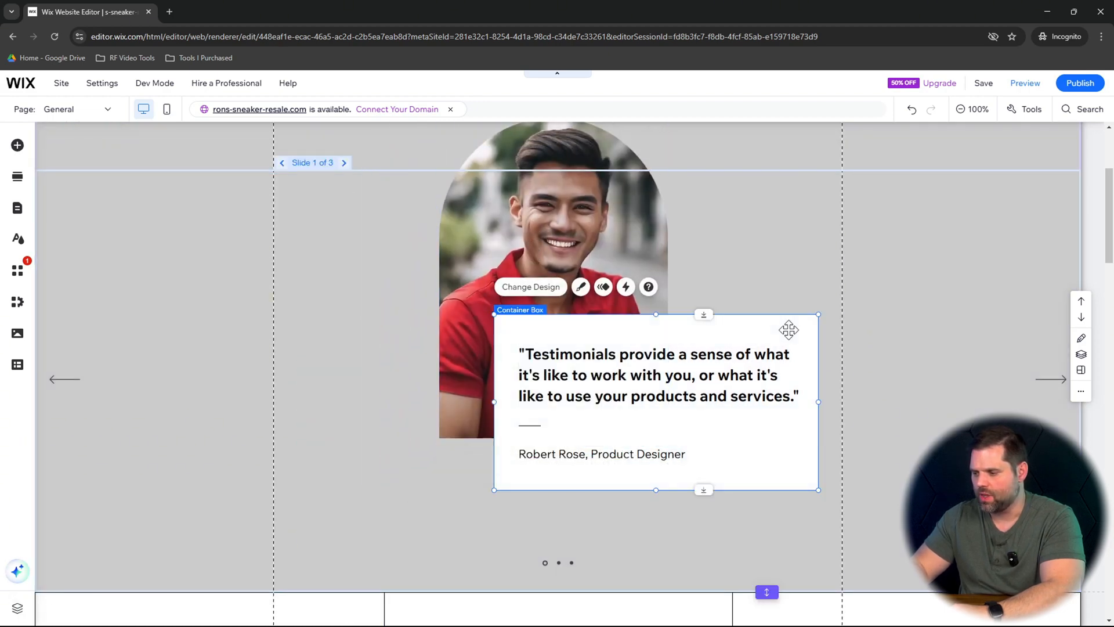
drag(787, 329, 681, 335)
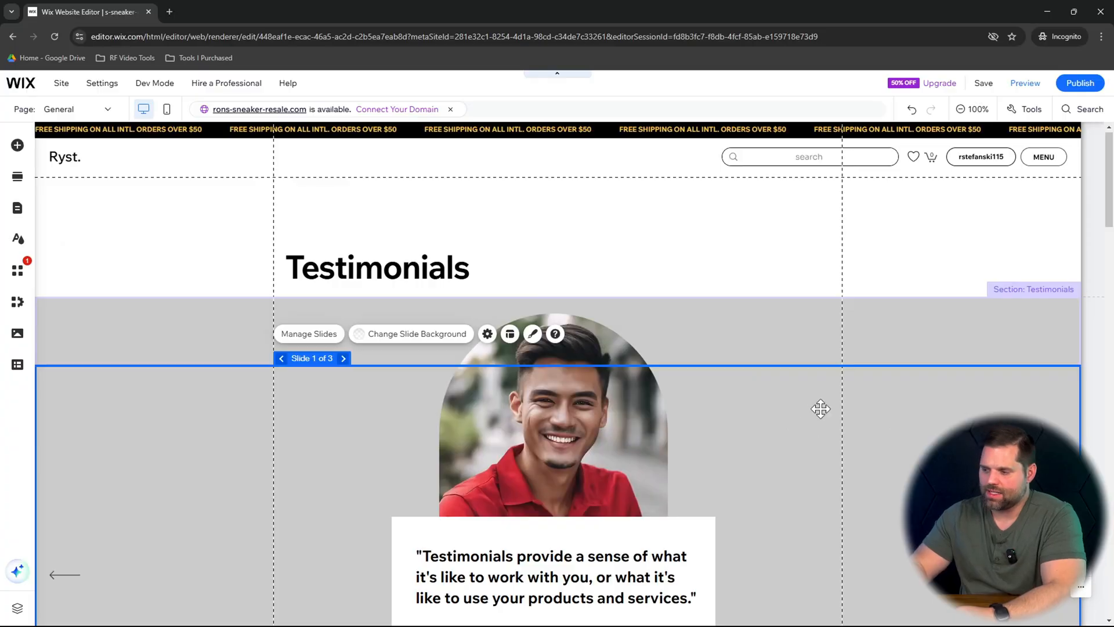
- Reduce the Testimonials heading's font size to 53 px
click(398, 257)
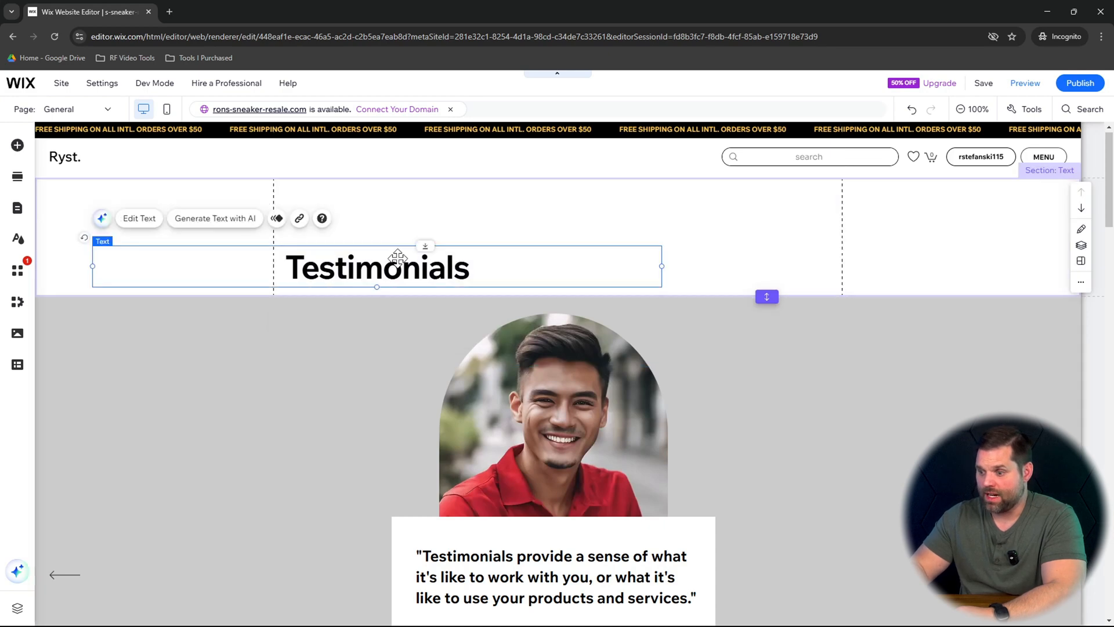
click(139, 218)
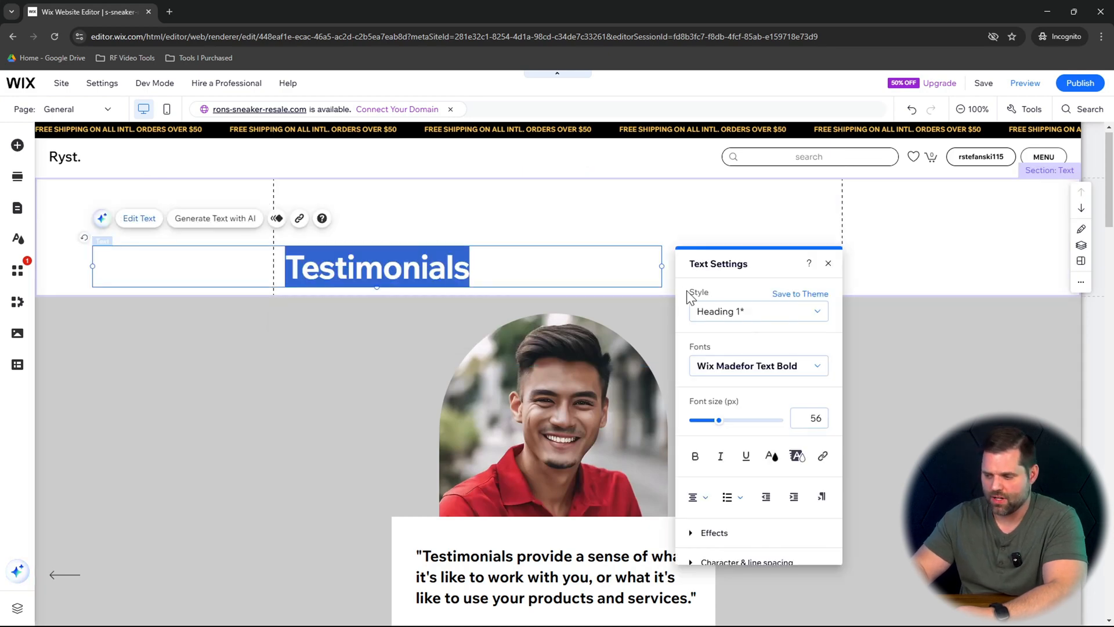
mouse_move(719, 420)
mouse_down()
mouse_move(729, 423)
mouse_move(718, 423)
mouse_up()
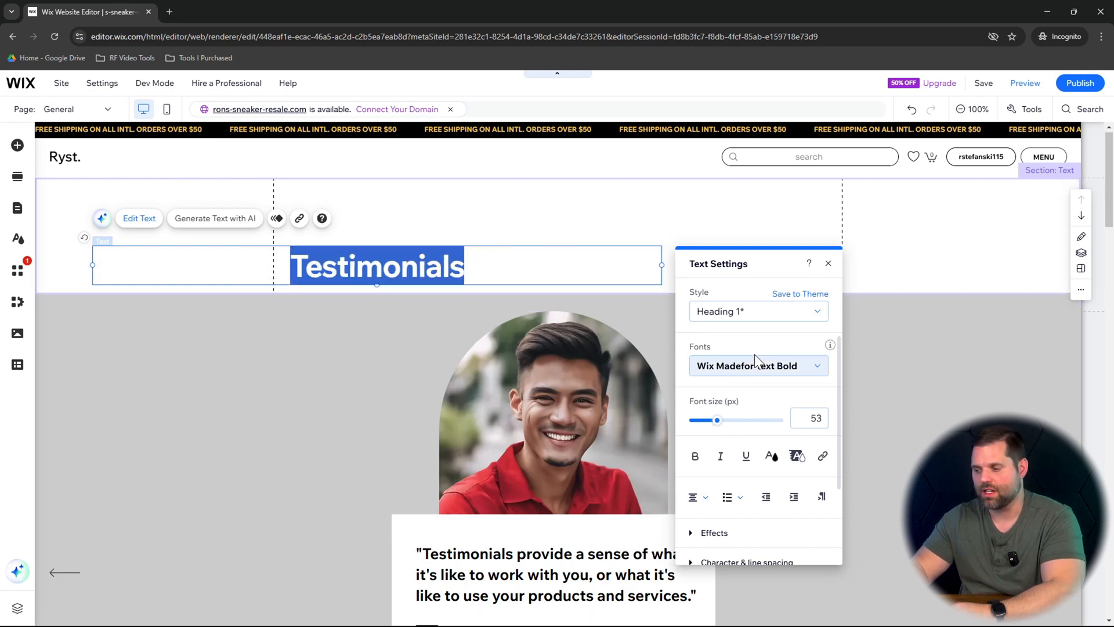
scroll(740, 528, down, 2)
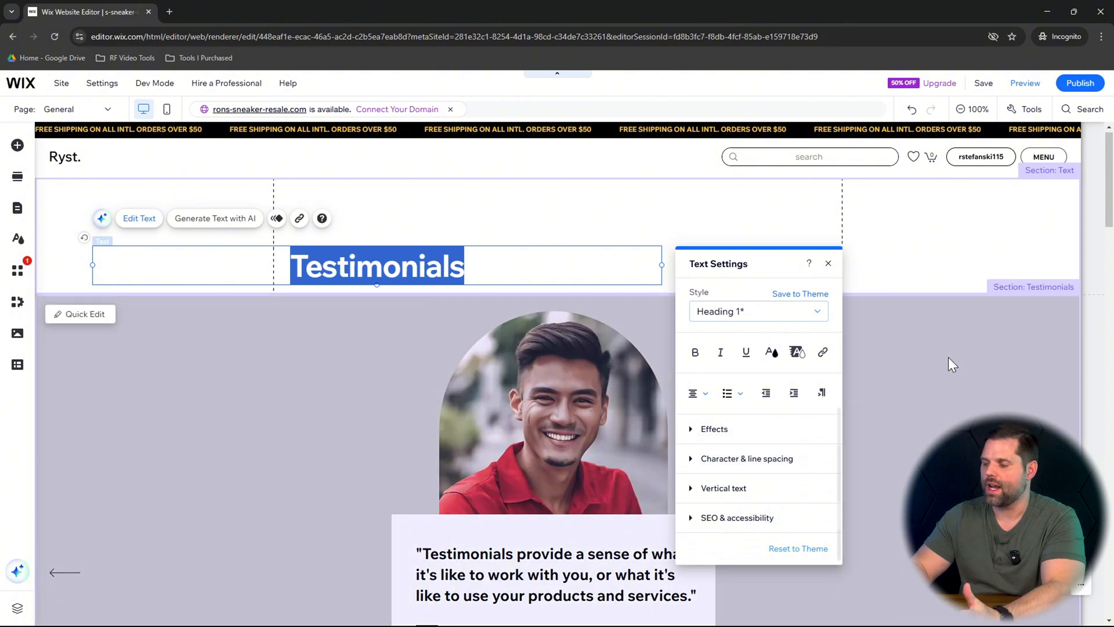
click(950, 356)
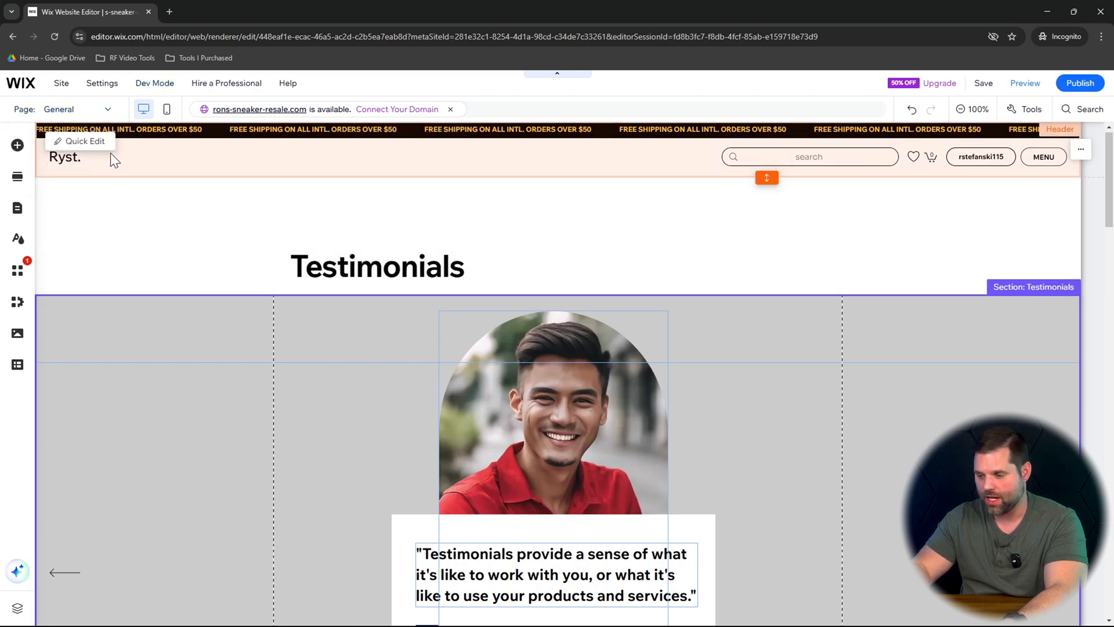
- Go to the Home page and check the page names listed in the header's hamburger menu, leaving its editing mode when done
click(90, 115)
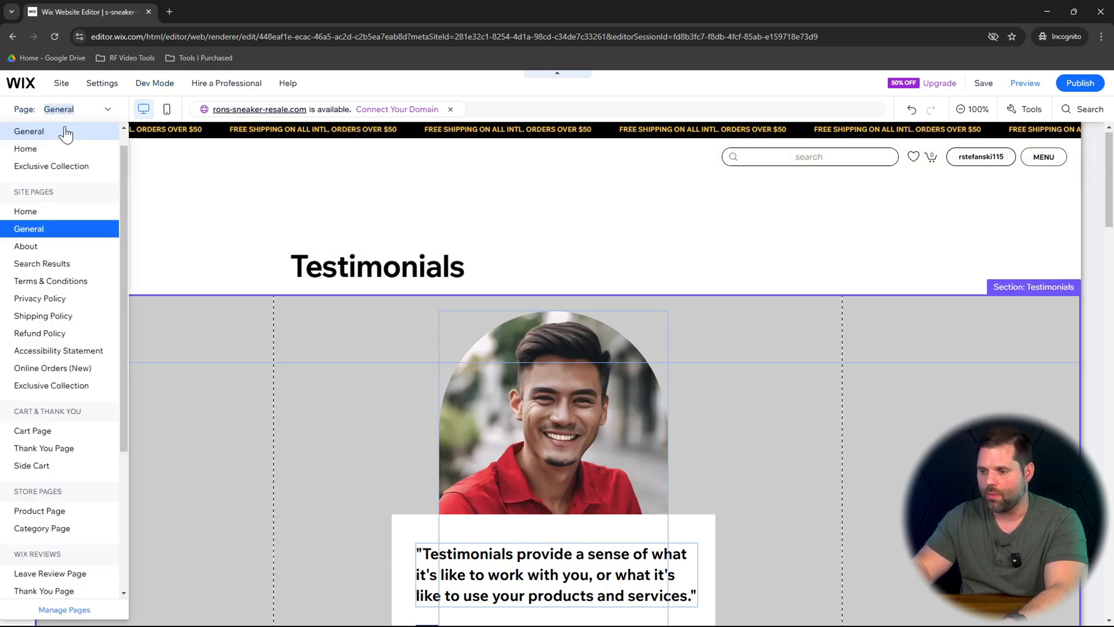
click(36, 145)
click(1044, 157)
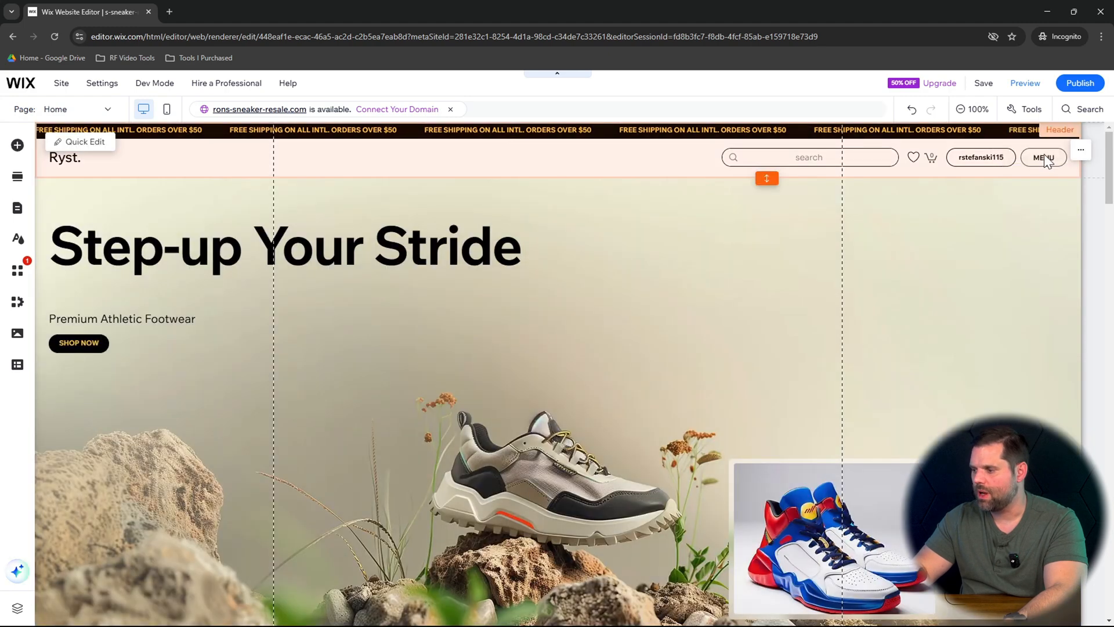
click(1044, 157)
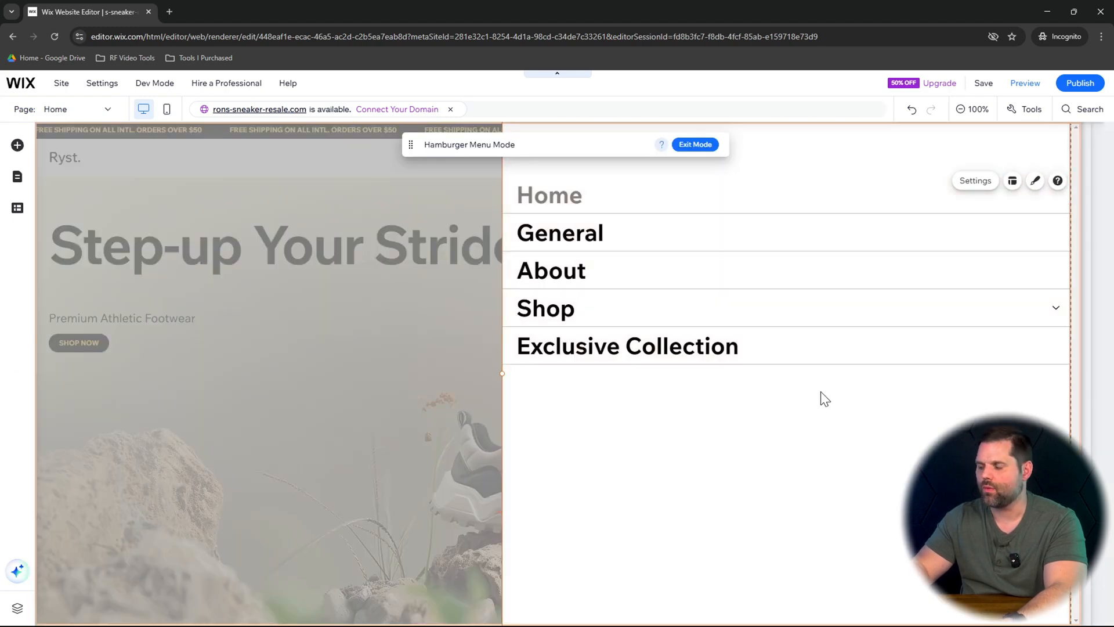
click(966, 183)
click(975, 181)
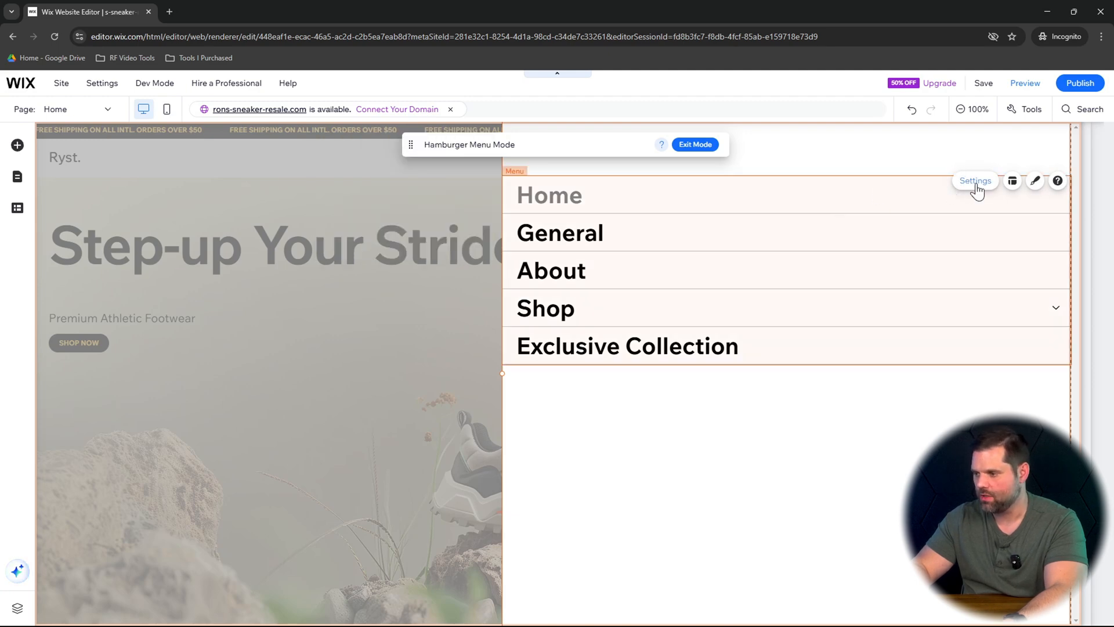
click(695, 145)
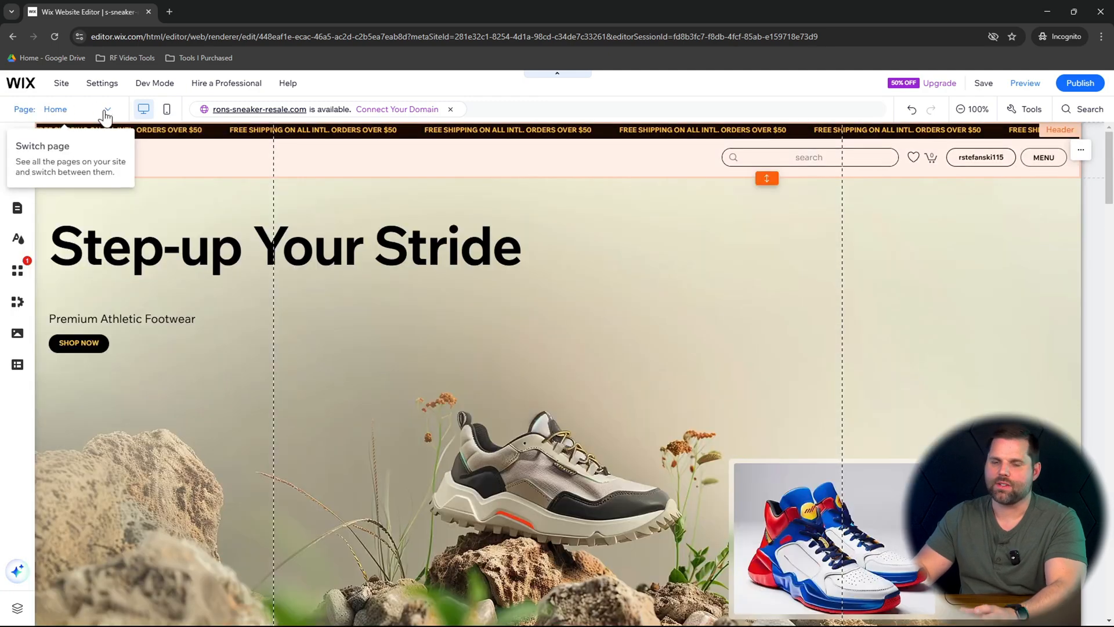
- Rename the General page in the site menu as "Testimonials" and close the page manager
click(105, 115)
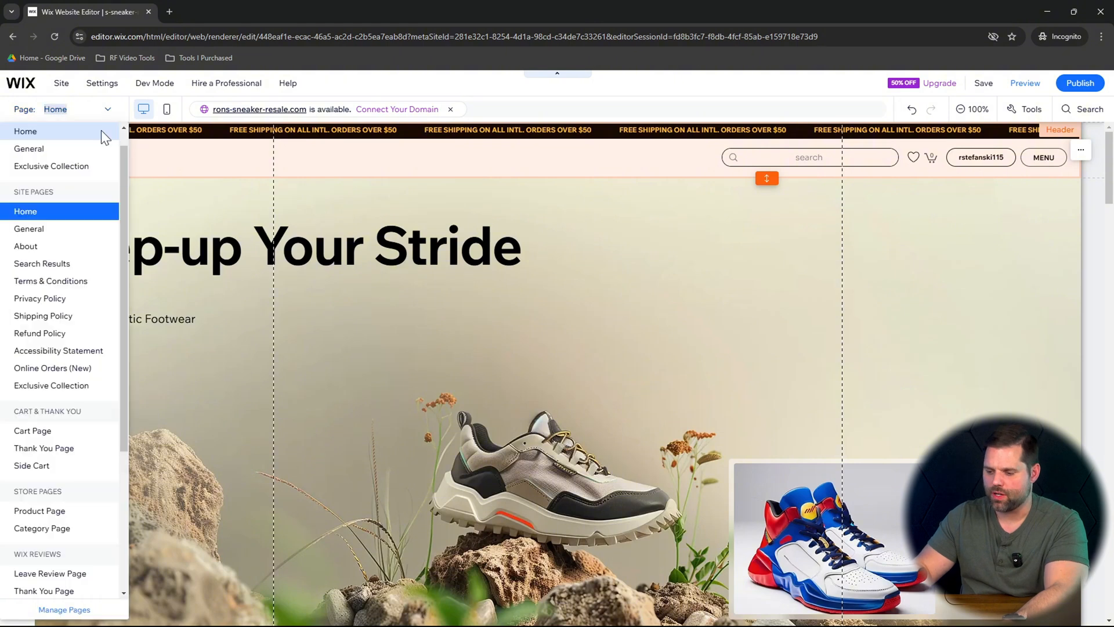
click(64, 609)
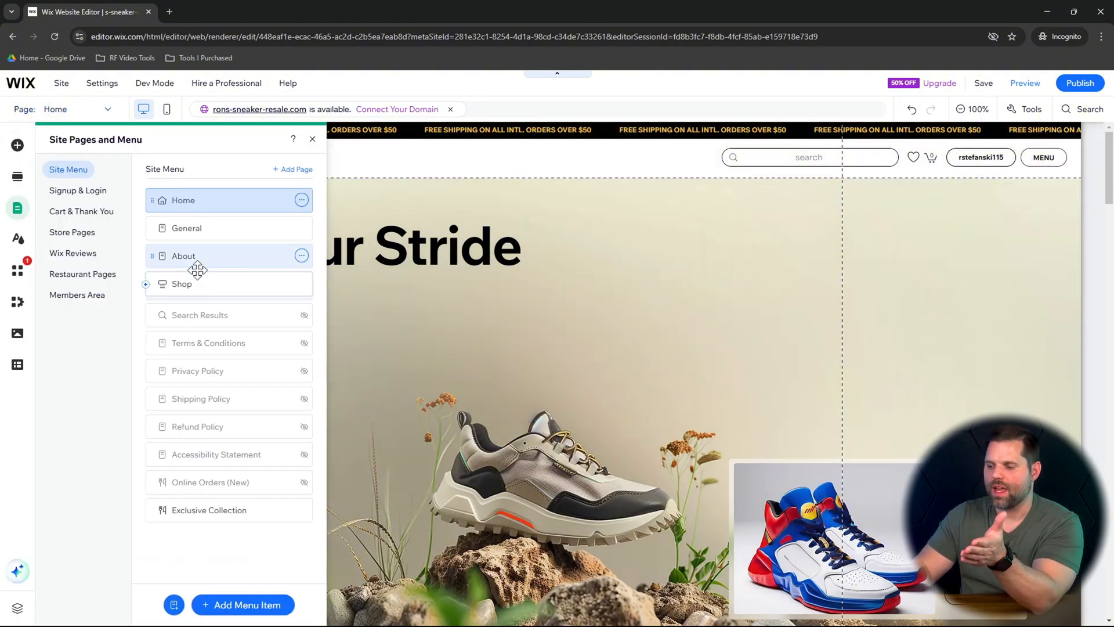
click(203, 231)
click(302, 229)
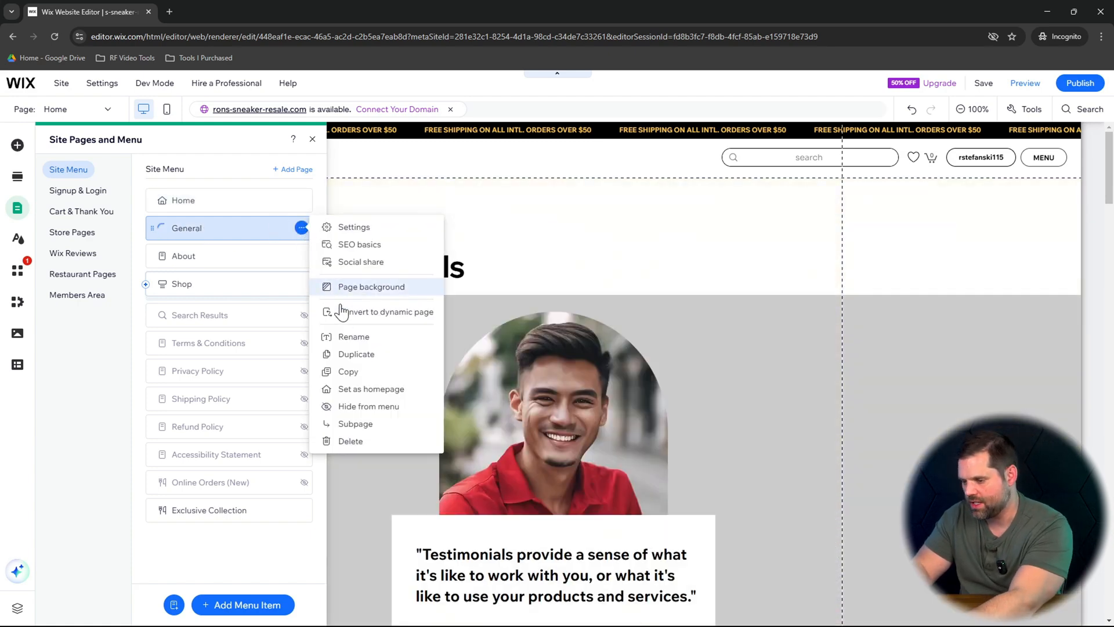
click(349, 338)
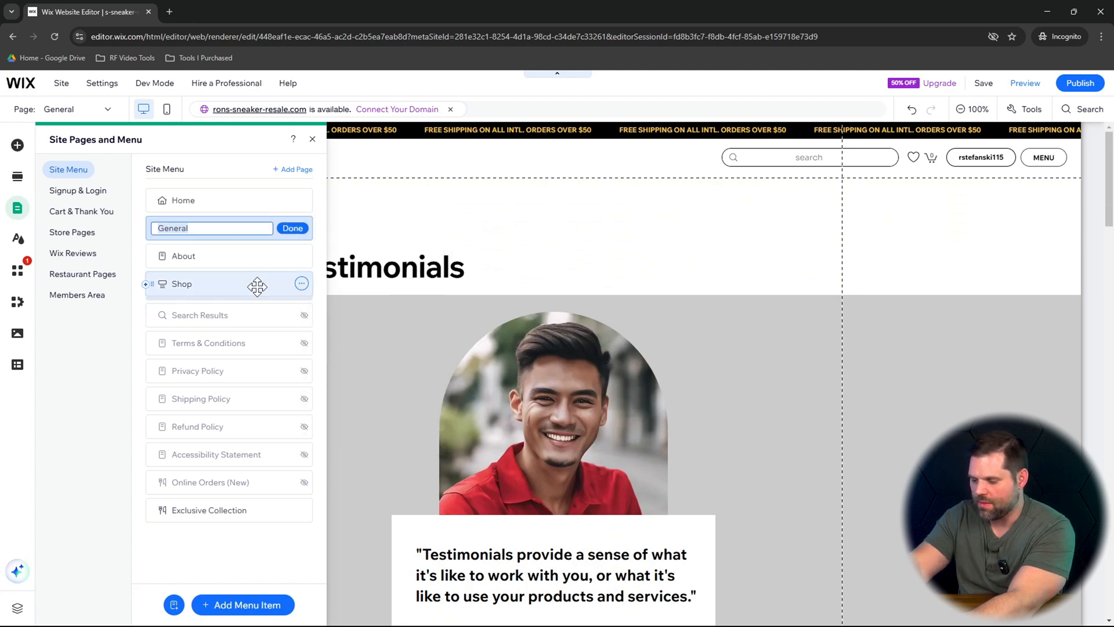
text(Testimonials)
click(293, 228)
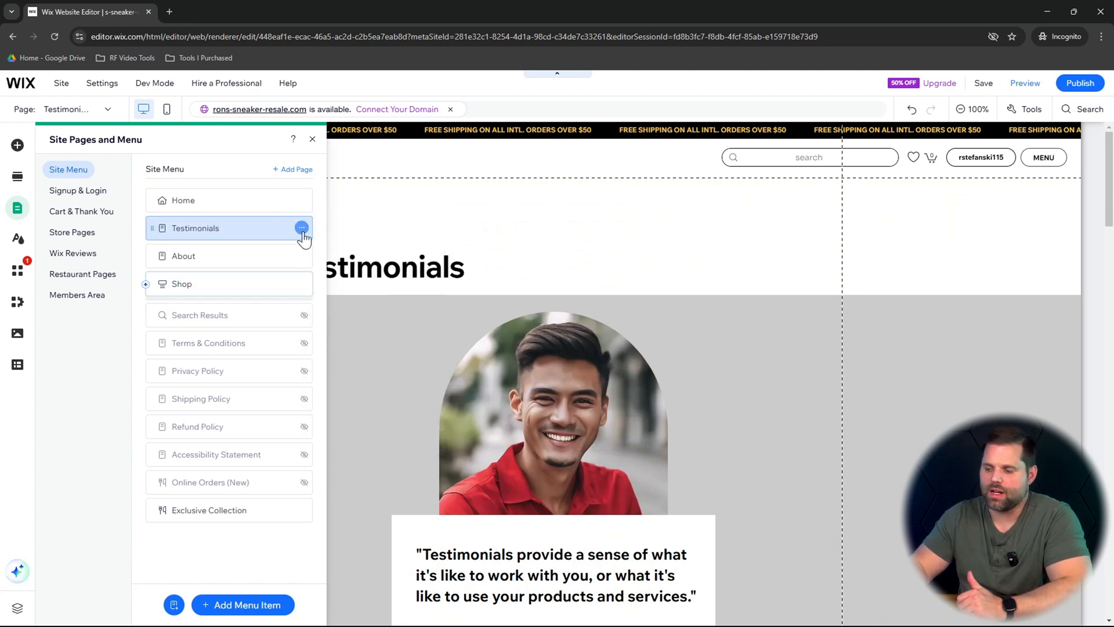
click(384, 165)
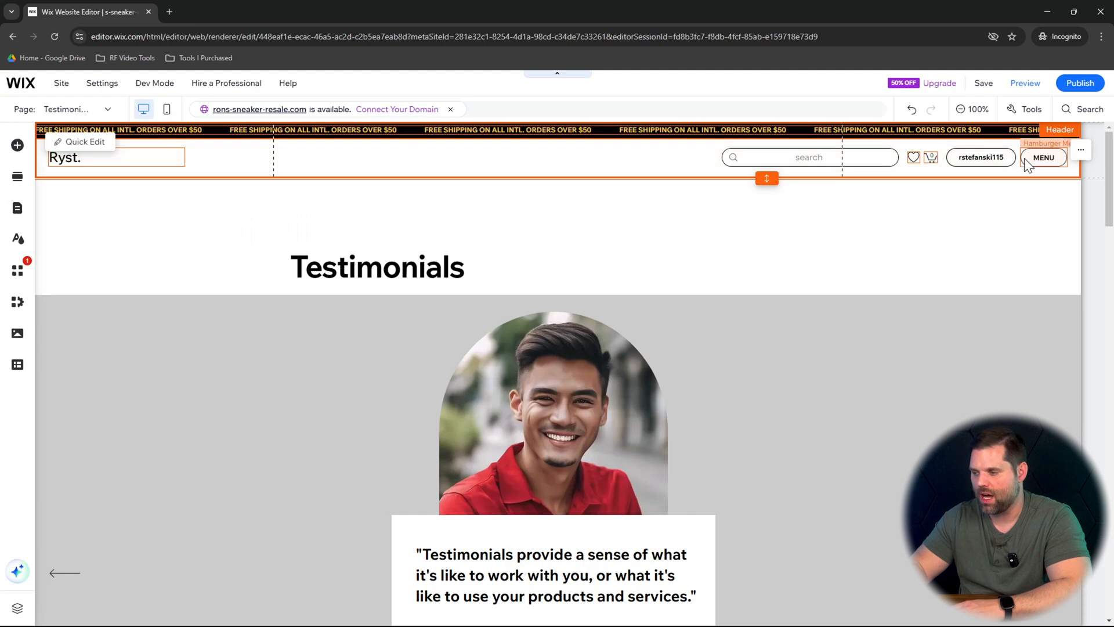
- Switch from the Testimonials page back to the Home page
click(514, 243)
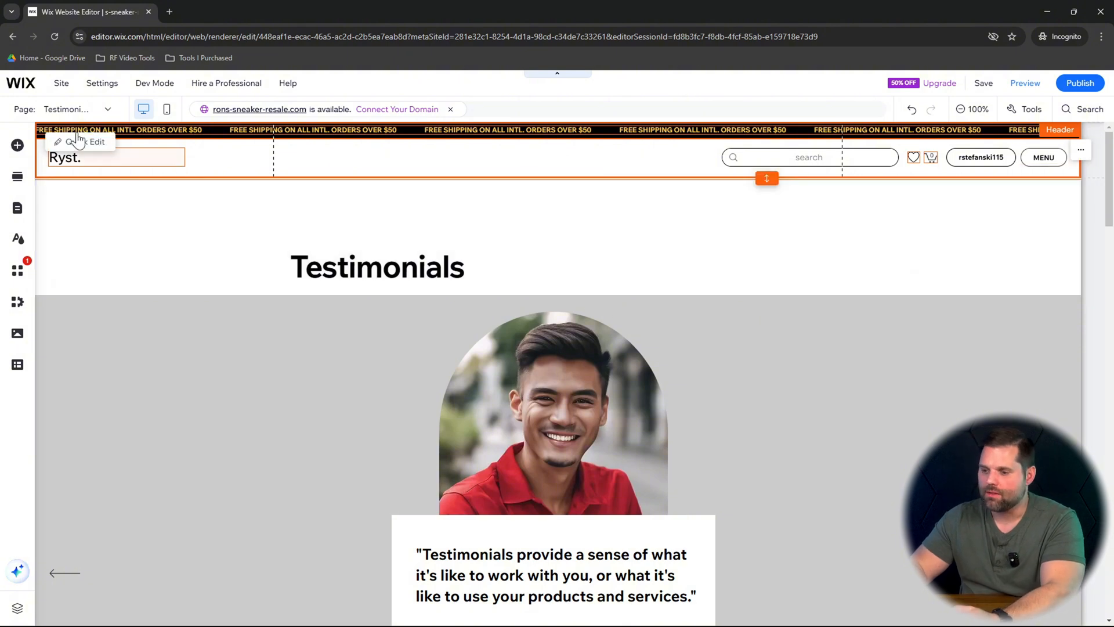
click(68, 109)
click(70, 152)
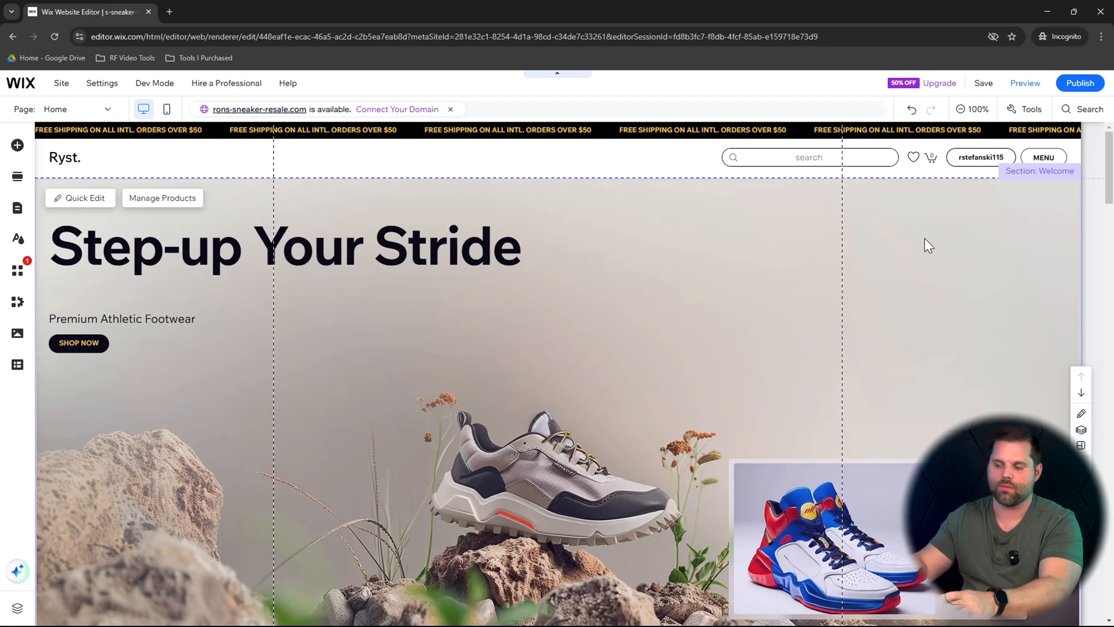
- Open the text of the scrolling free-shipping banner above the Home page header for editing
scroll(925, 239, down, 1)
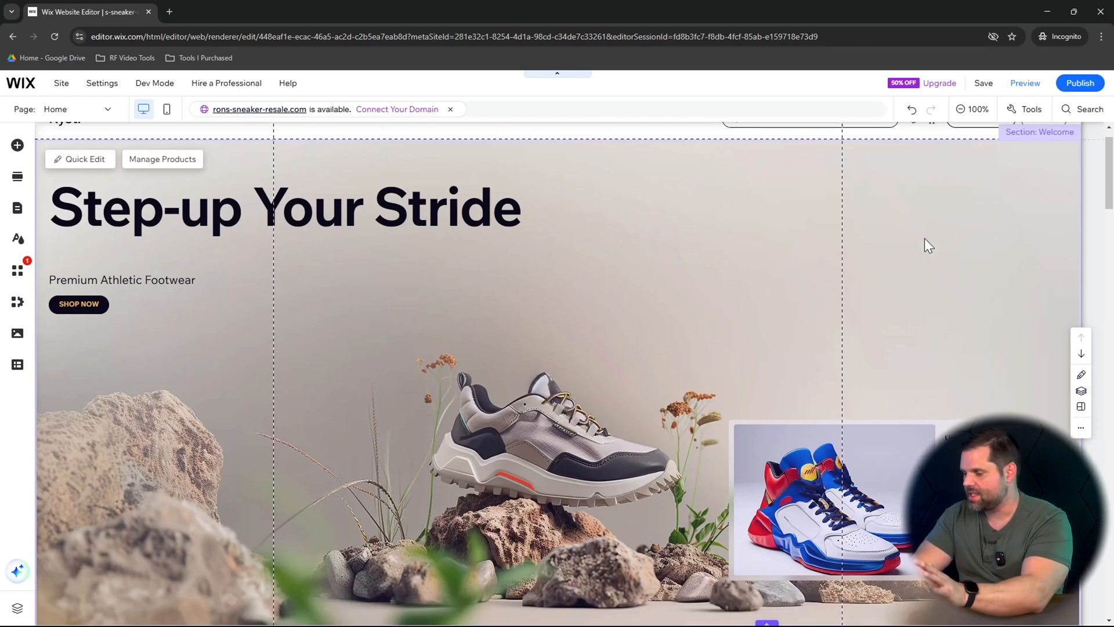
scroll(924, 244, down, 2)
scroll(925, 244, up, 3)
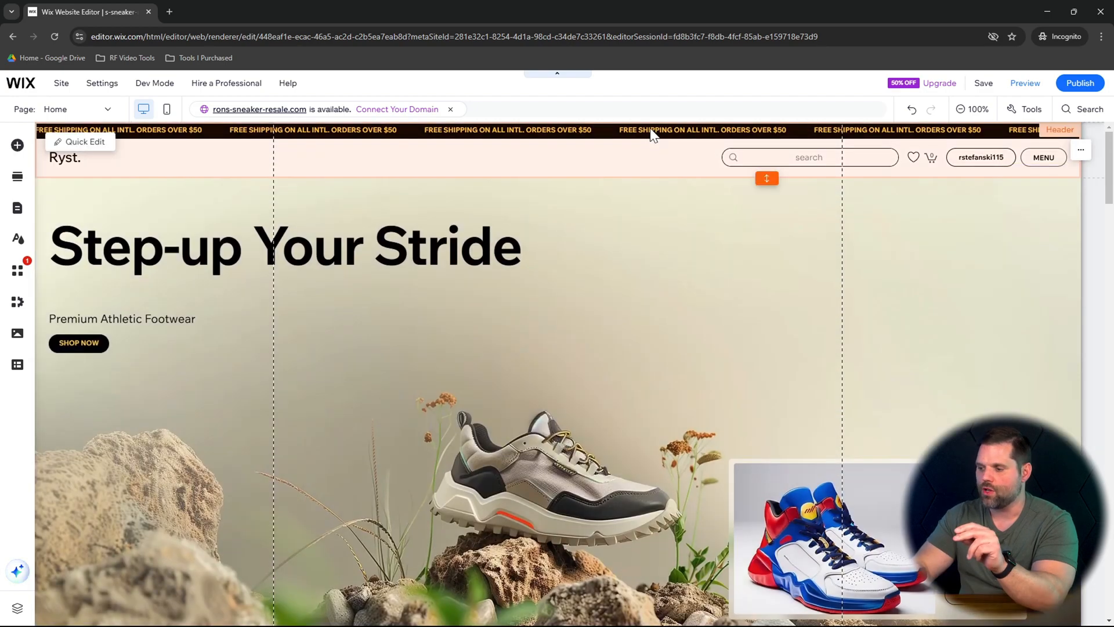
click(642, 130)
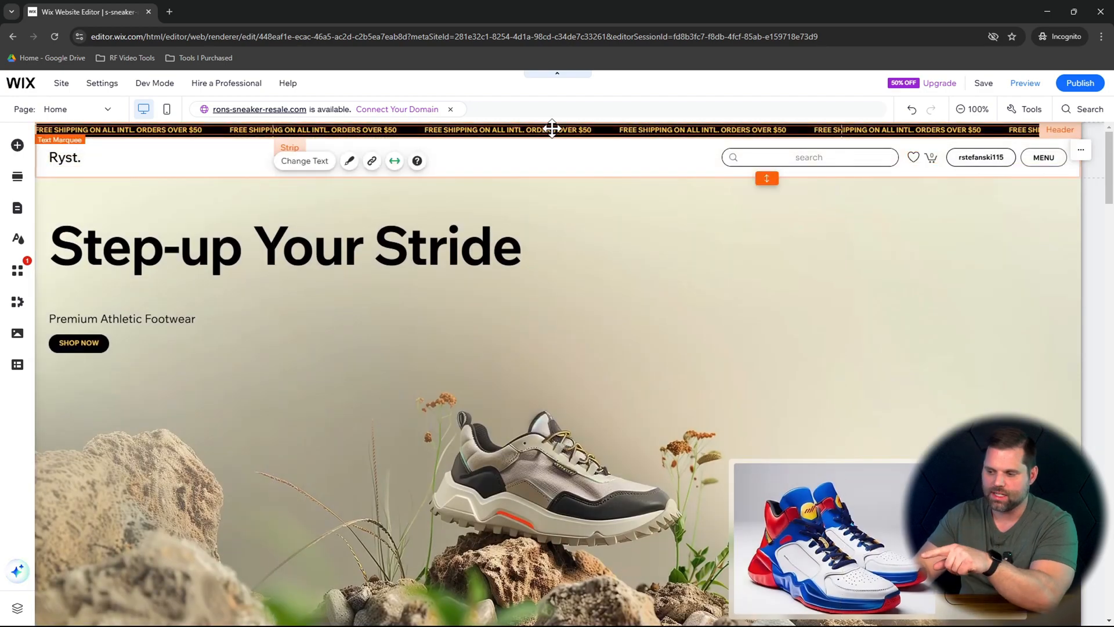
click(303, 165)
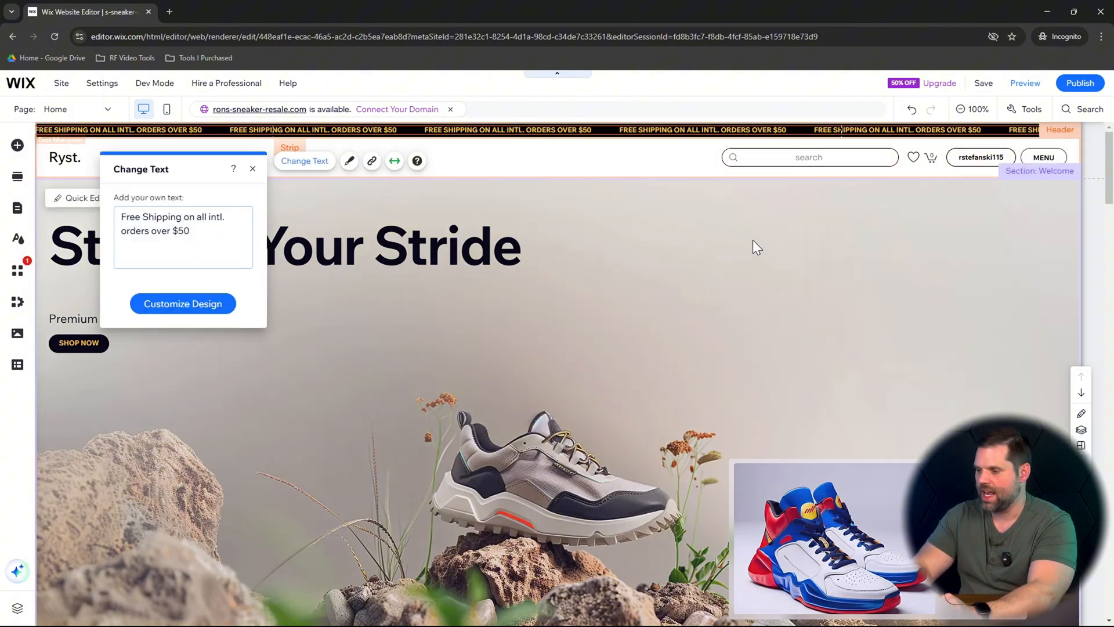
- Close the scrolling banner's text editor and look over the Home page sections from the header down to the customer reviews
click(754, 239)
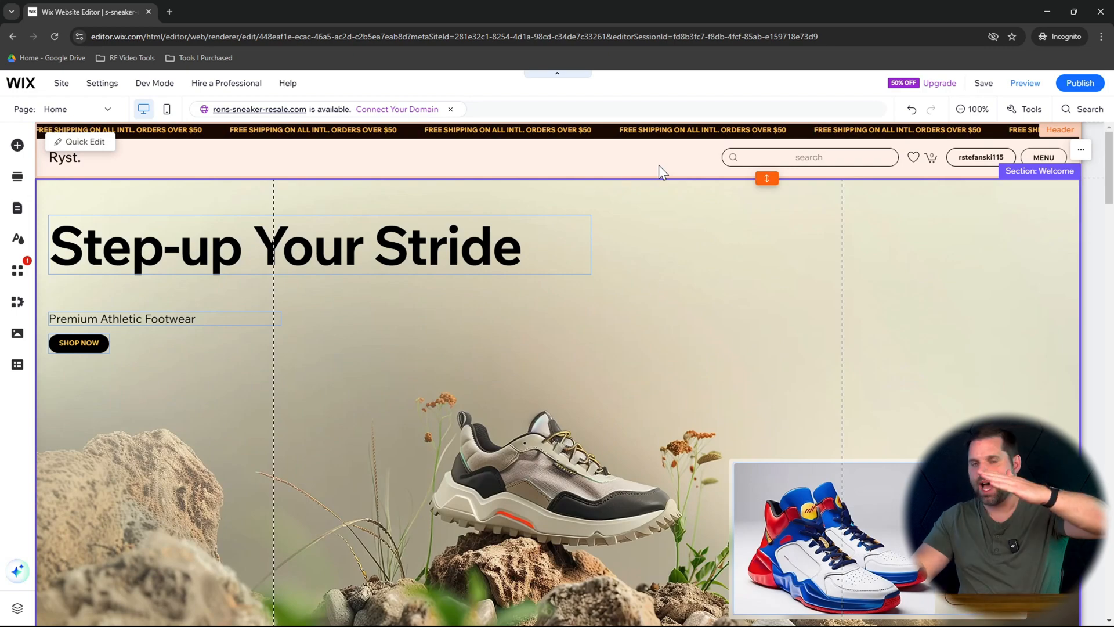
scroll(659, 165, down, 20)
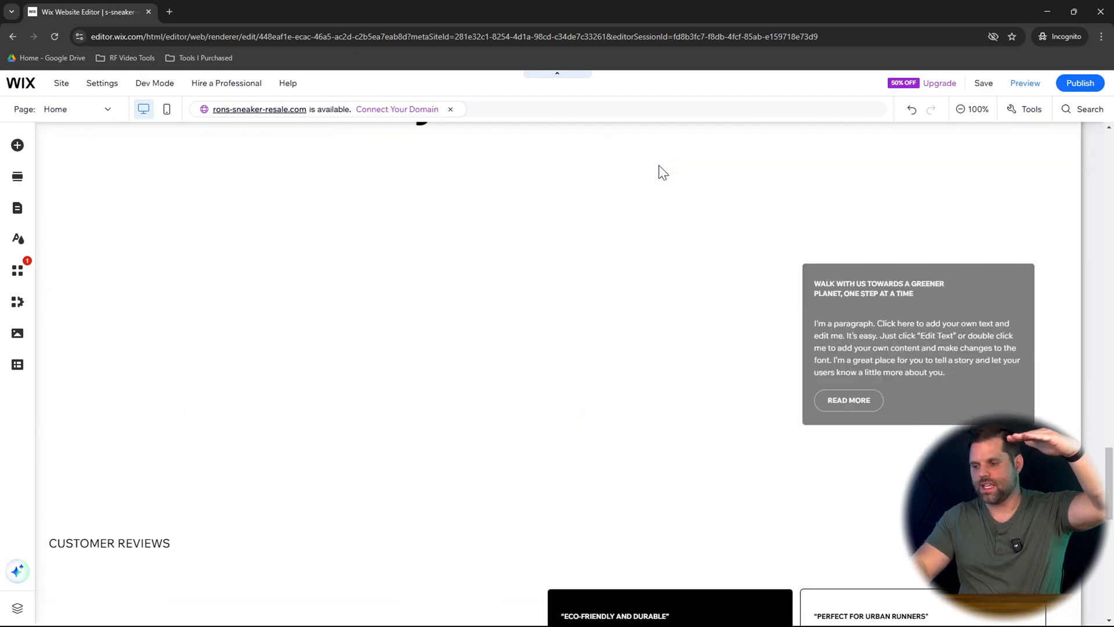
scroll(408, 451, up, 1)
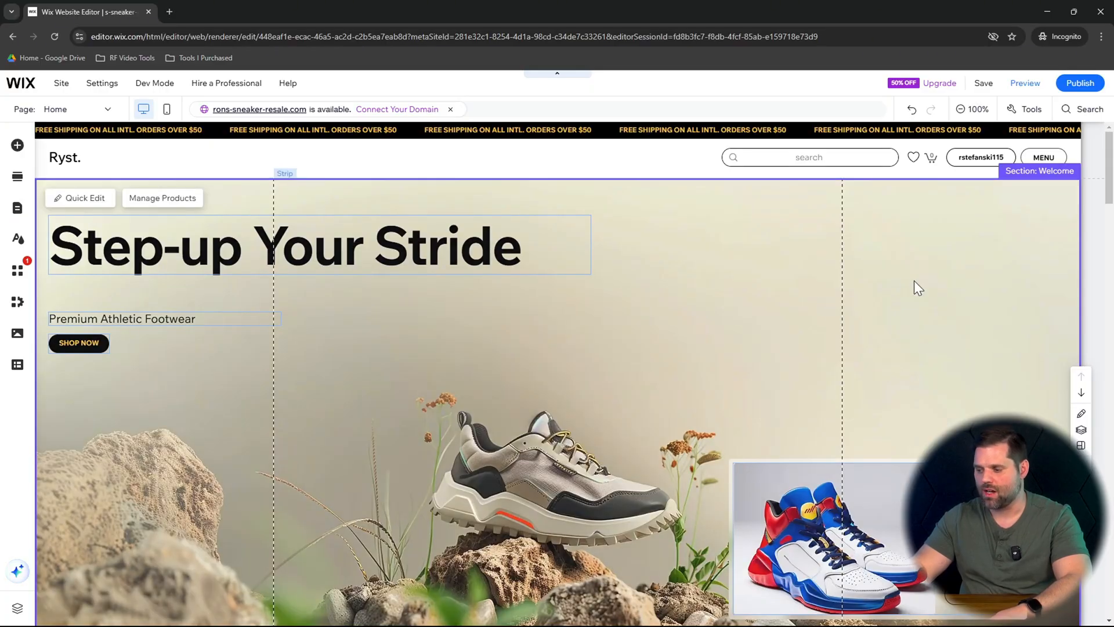
scroll(915, 282, down, 1)
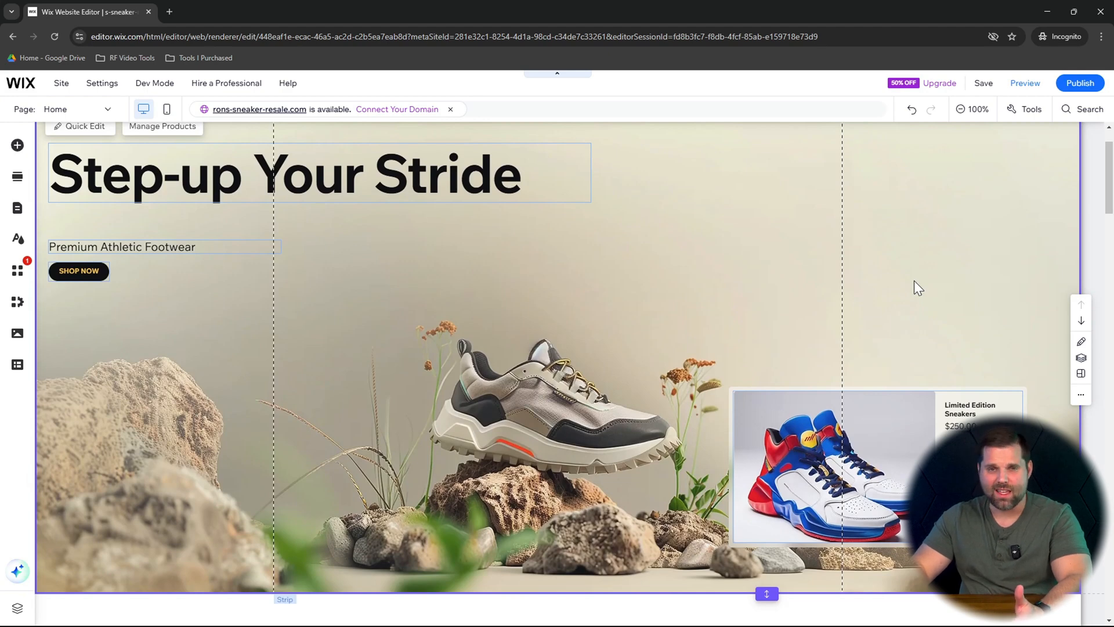
scroll(914, 281, up, 1)
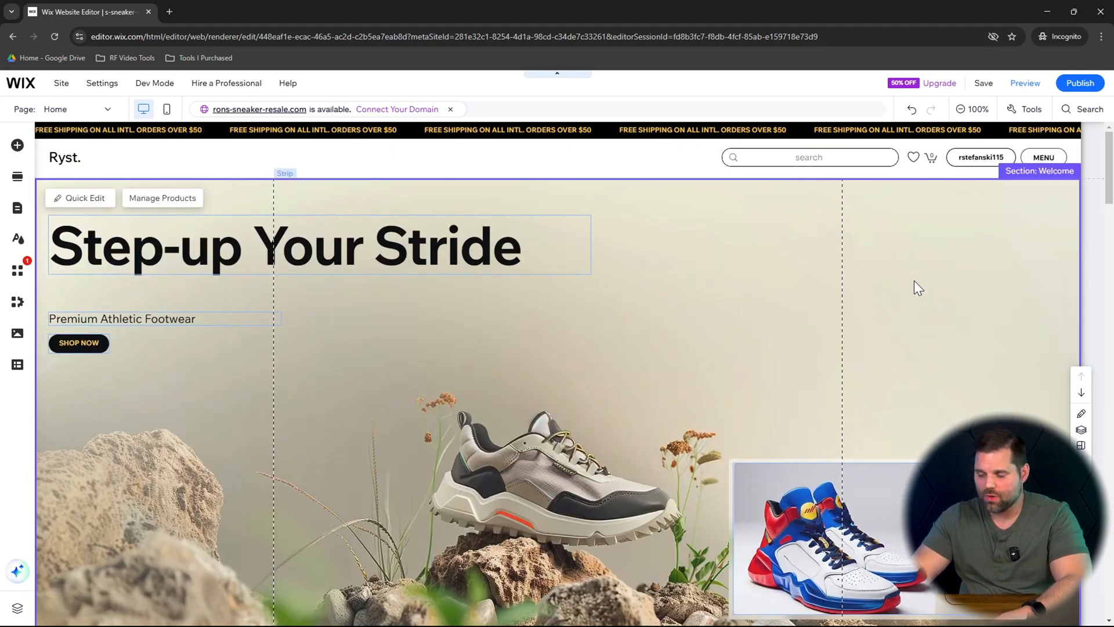
scroll(914, 284, down, 1)
- Open the store's product list from the product gallery in the Welcome section, review the products and close the list
click(927, 293)
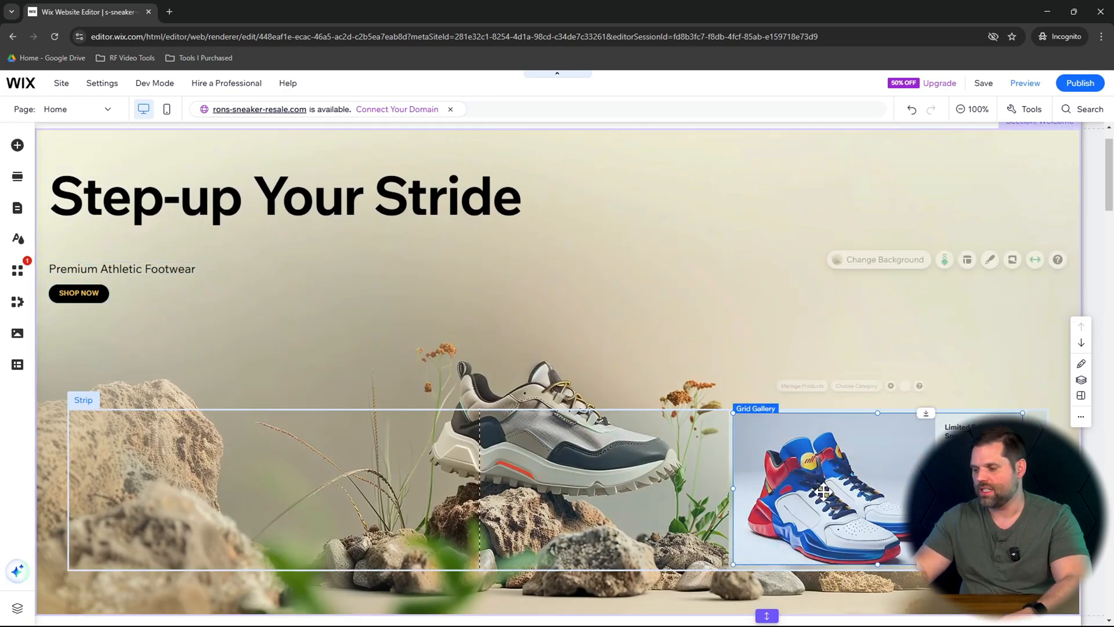
click(847, 479)
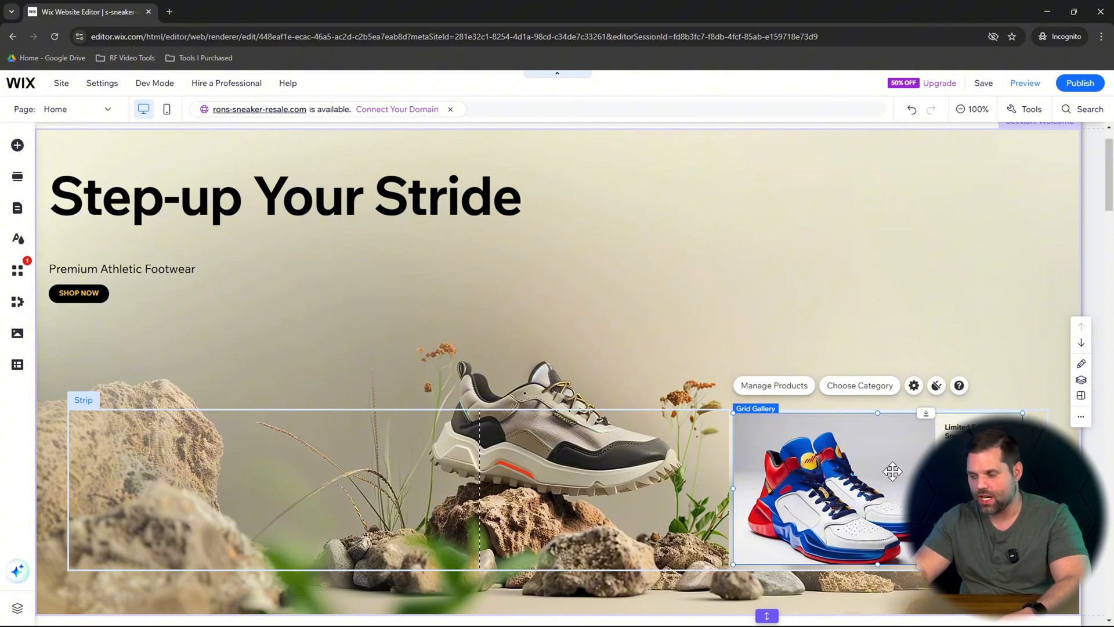
click(795, 386)
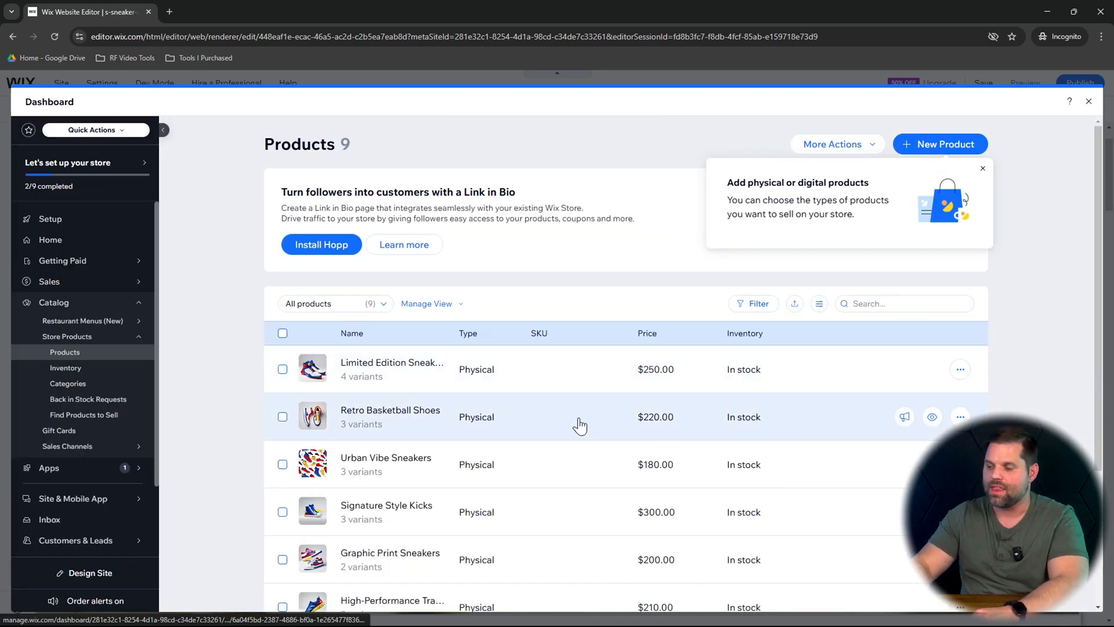
scroll(577, 424, down, 3)
scroll(579, 426, down, 1)
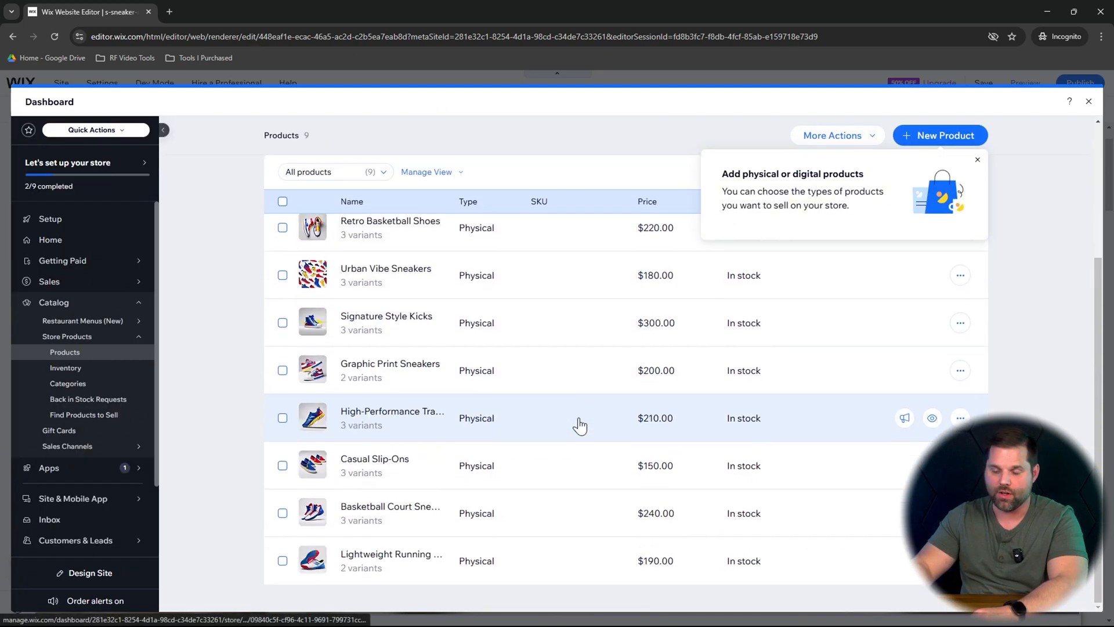
scroll(580, 425, up, 5)
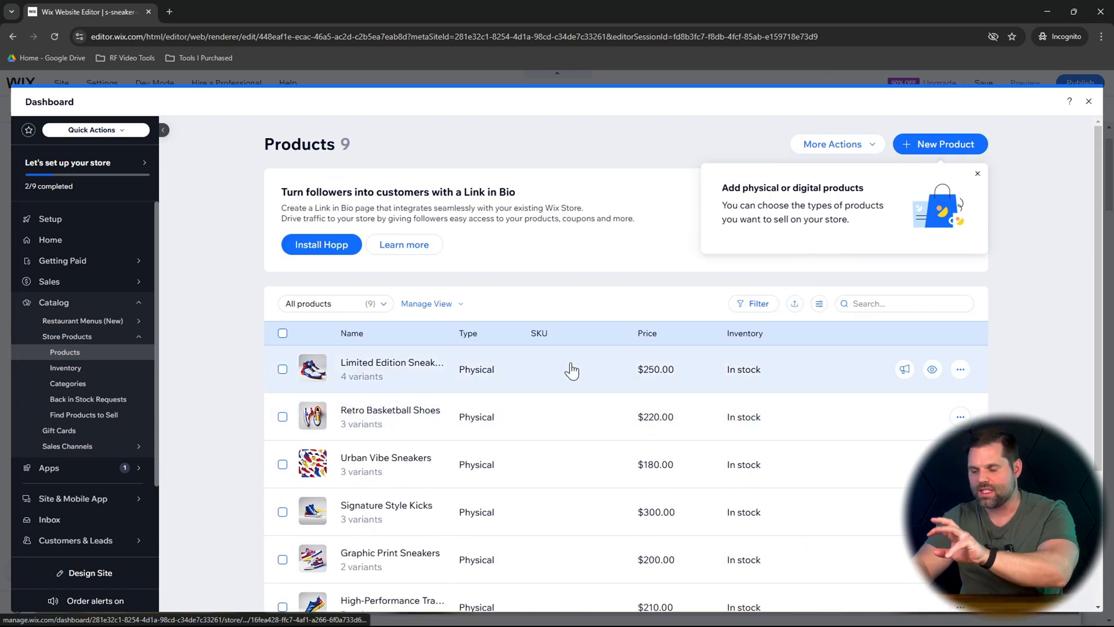
scroll(572, 370, down, 3)
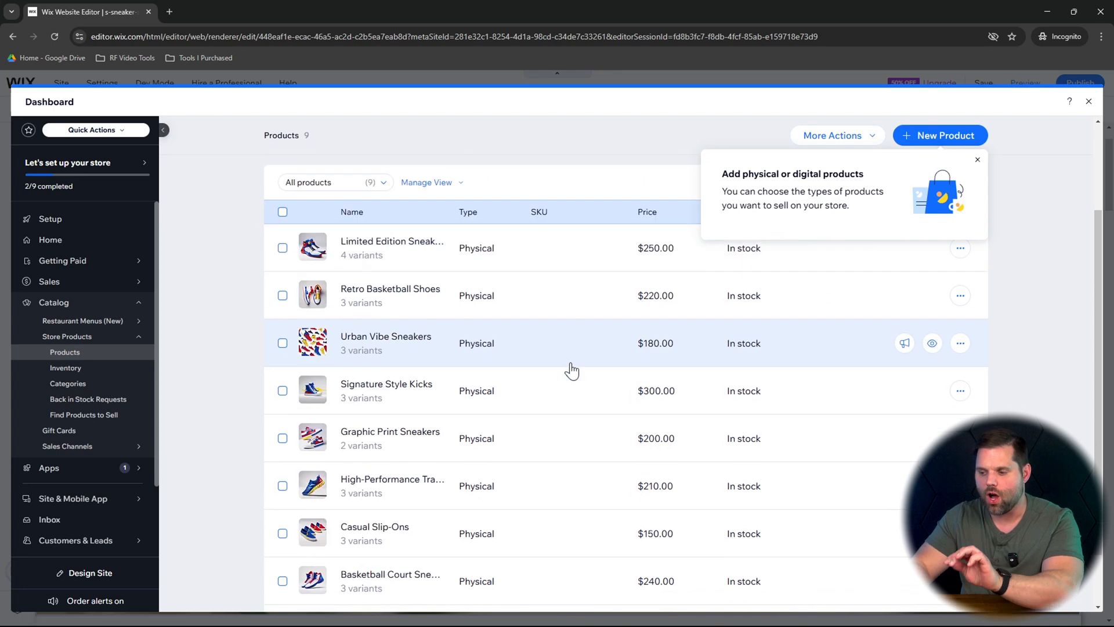
click(1089, 102)
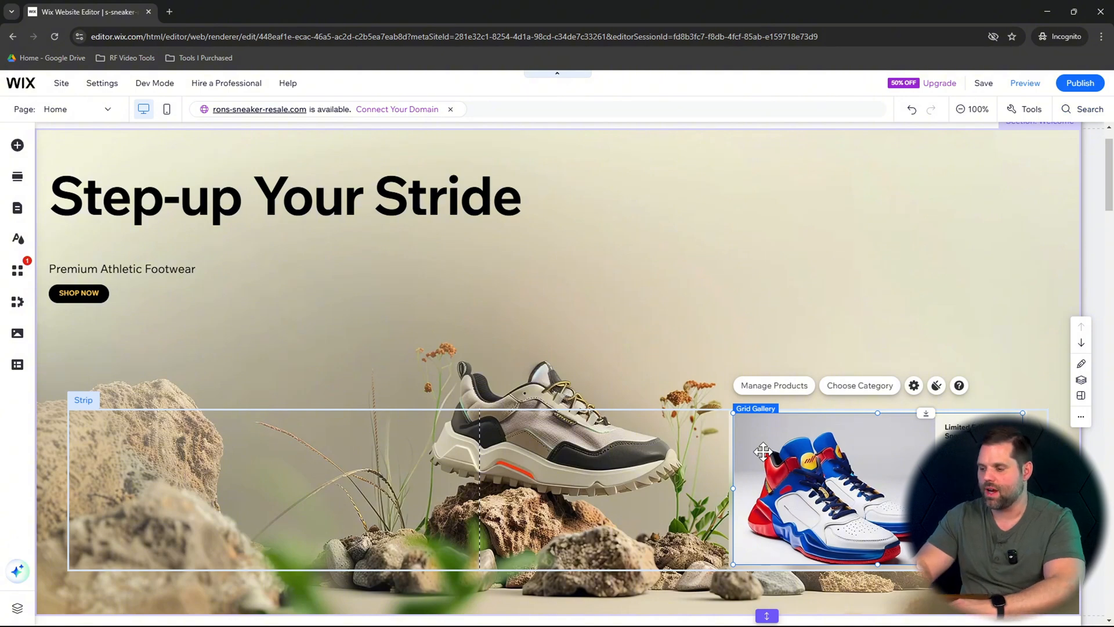
- Examine the Best Sellers section and its product gallery, opening the section's quick edit view and leaving it without changes
scroll(763, 451, down, 10)
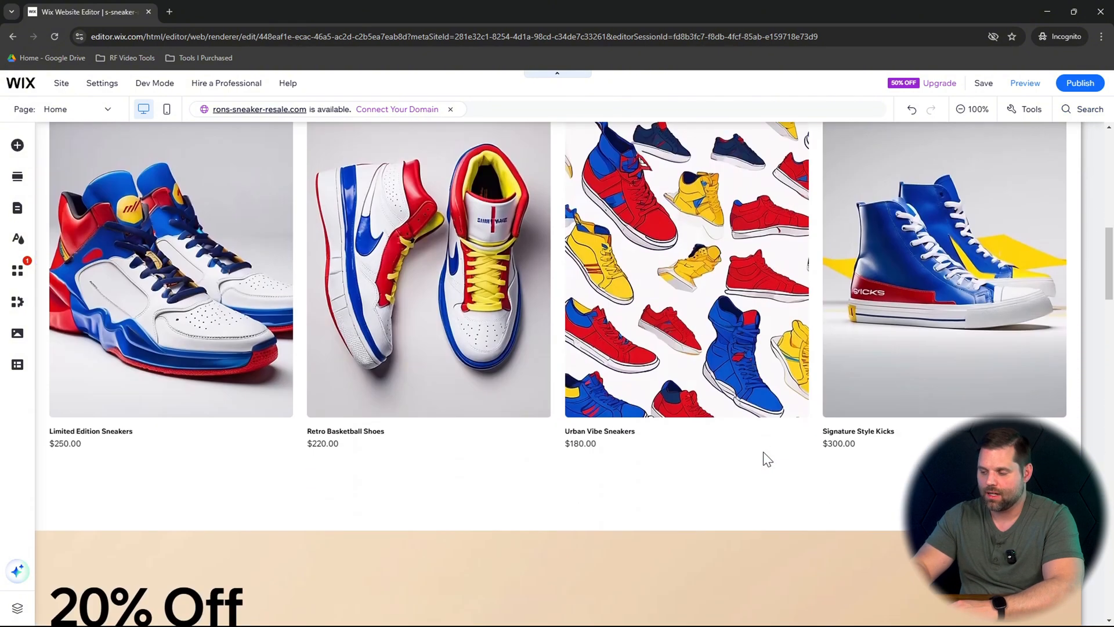
scroll(523, 359, up, 2)
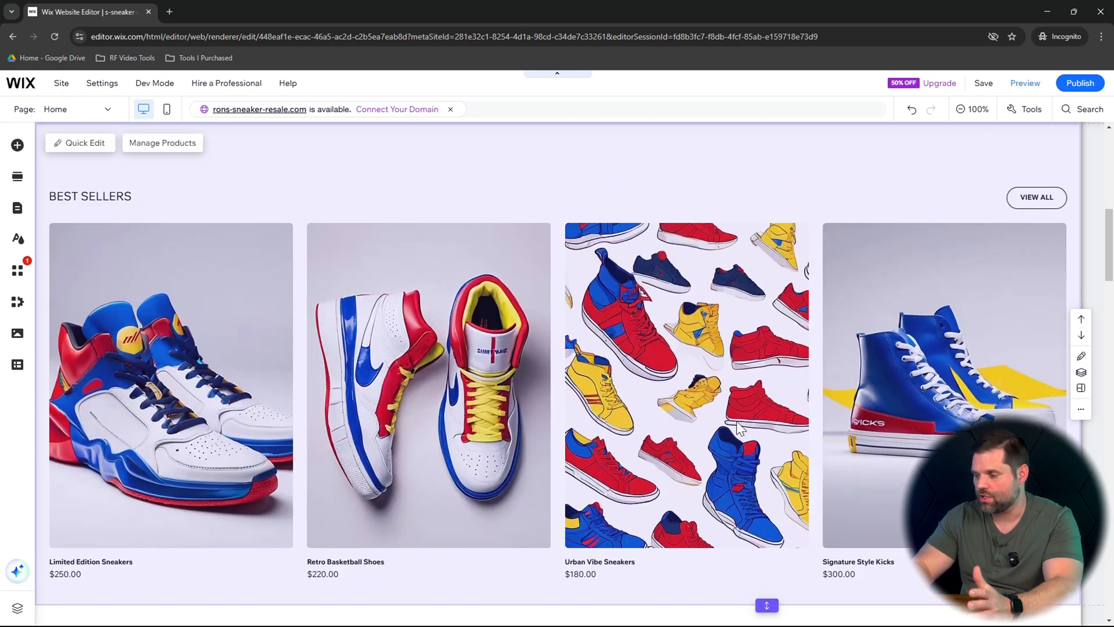
scroll(843, 256, down, 1)
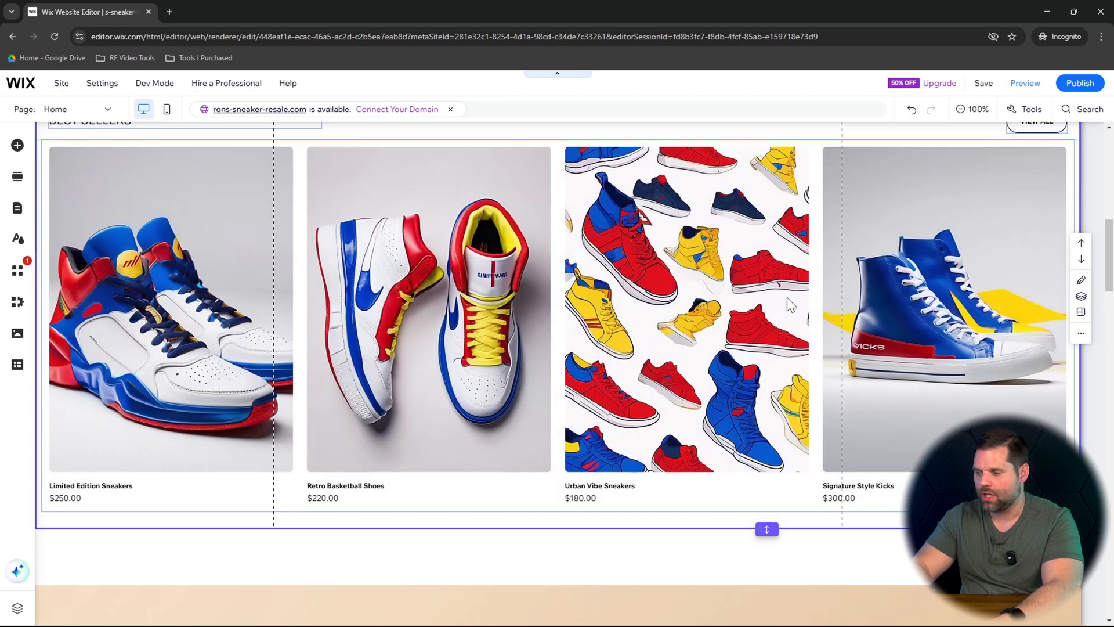
click(790, 296)
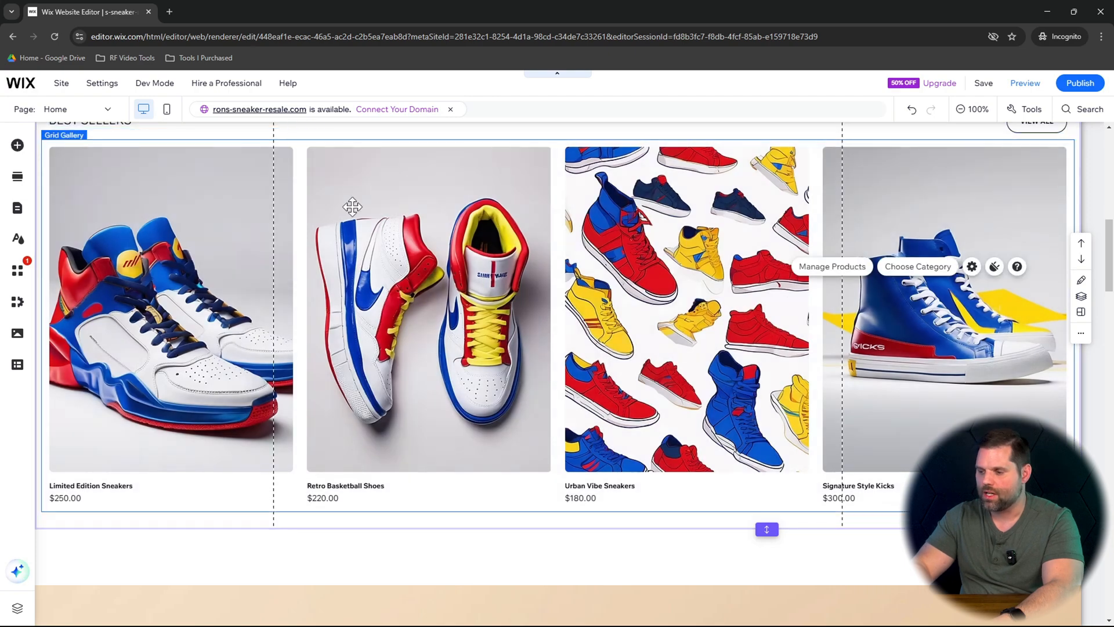
scroll(202, 272, up, 1)
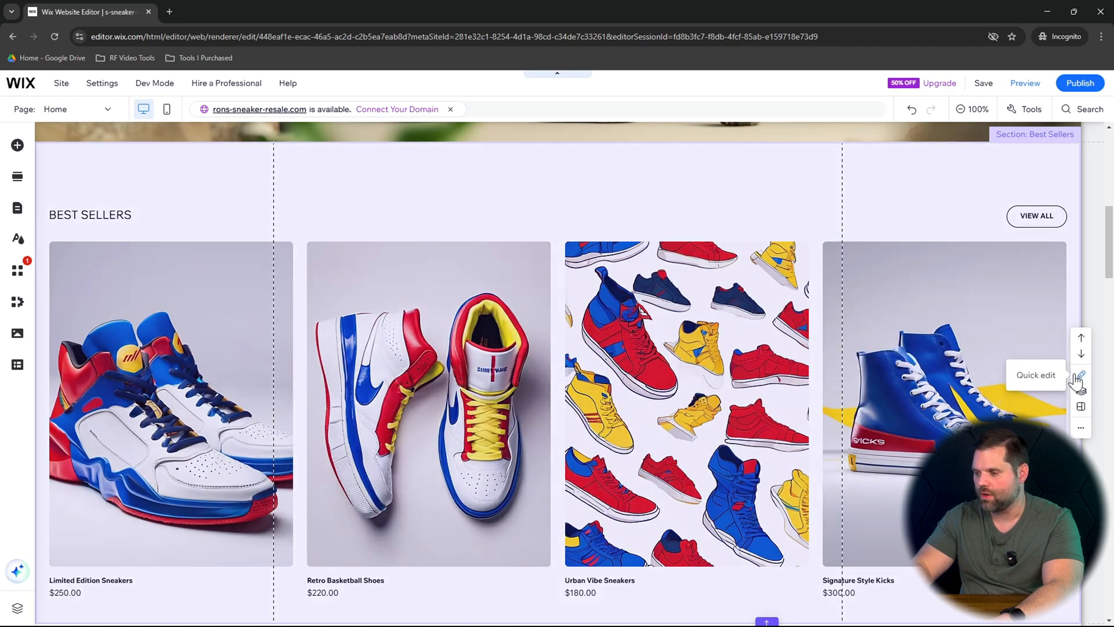
click(1077, 377)
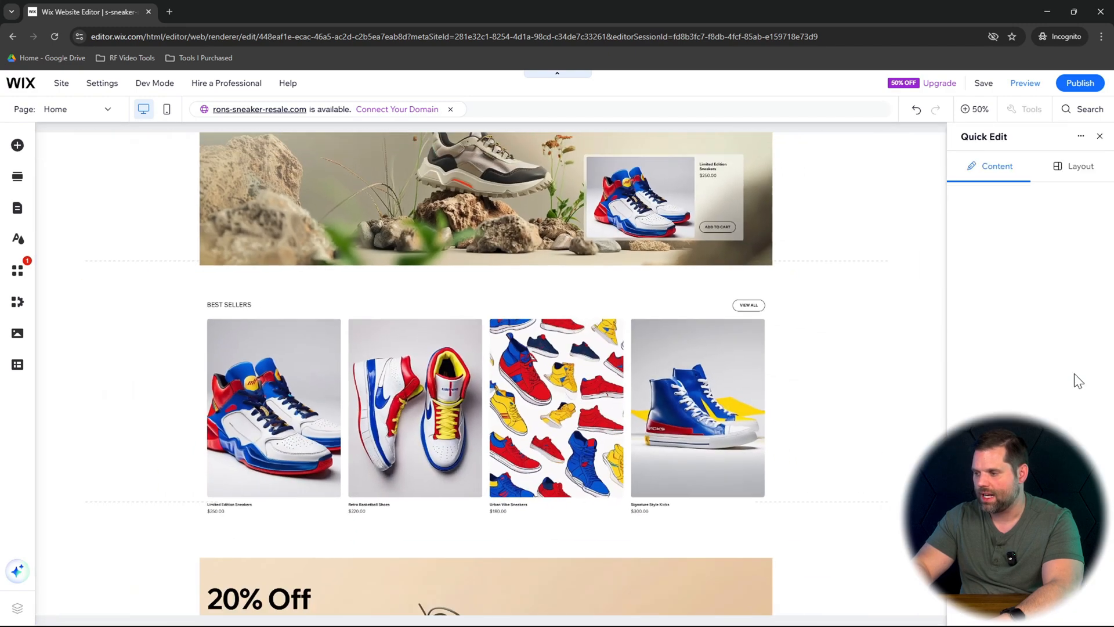
click(537, 202)
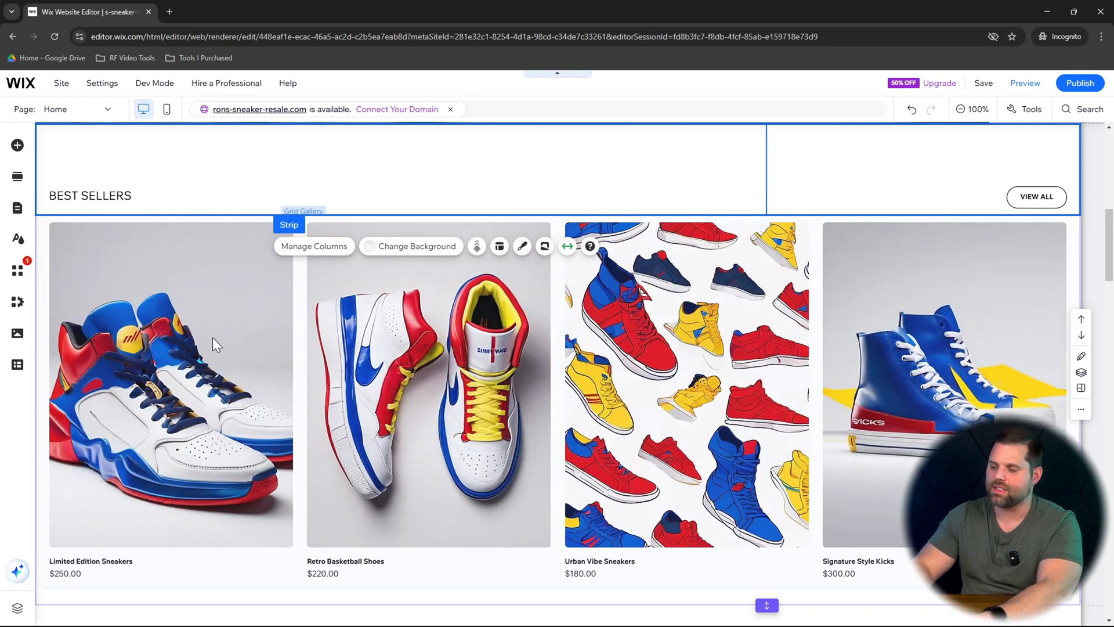
- Open the product management list from the Best Sellers gallery and close it again
click(213, 339)
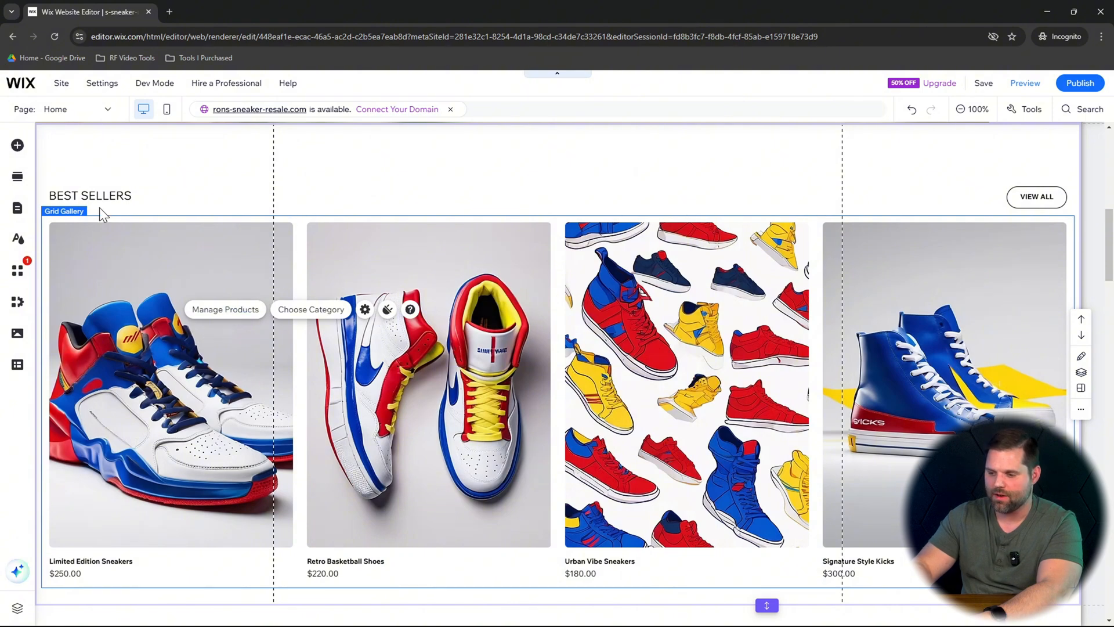
click(225, 310)
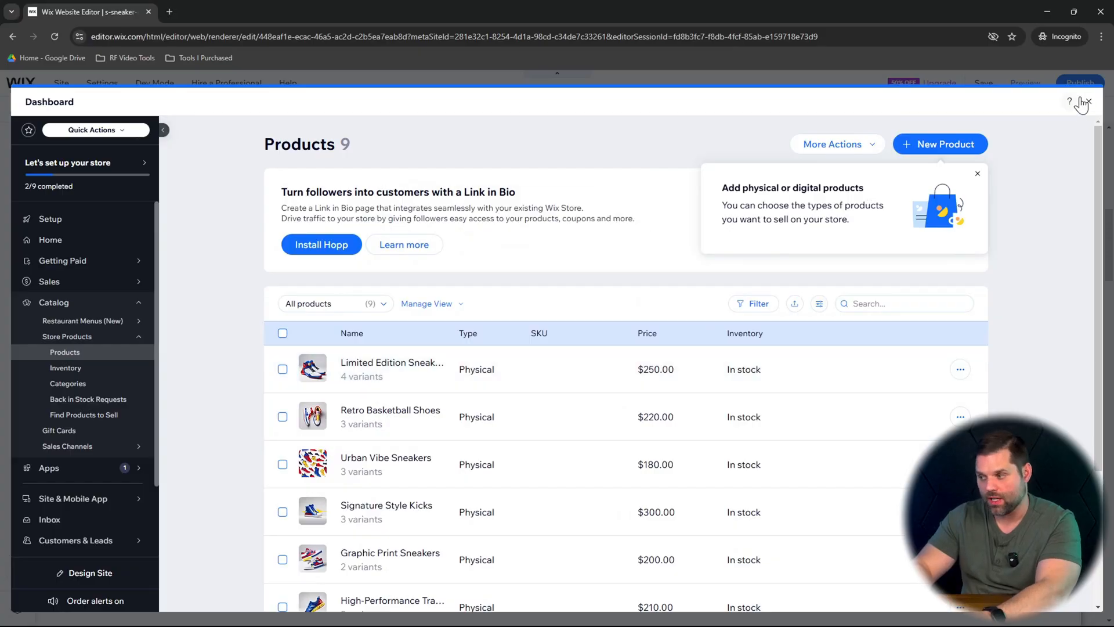
click(1090, 102)
- Replace the "20% Off Kids Styles" heading of the promotional banner below Best Sellers with "Exclusive Releases"
scroll(786, 269, down, 2)
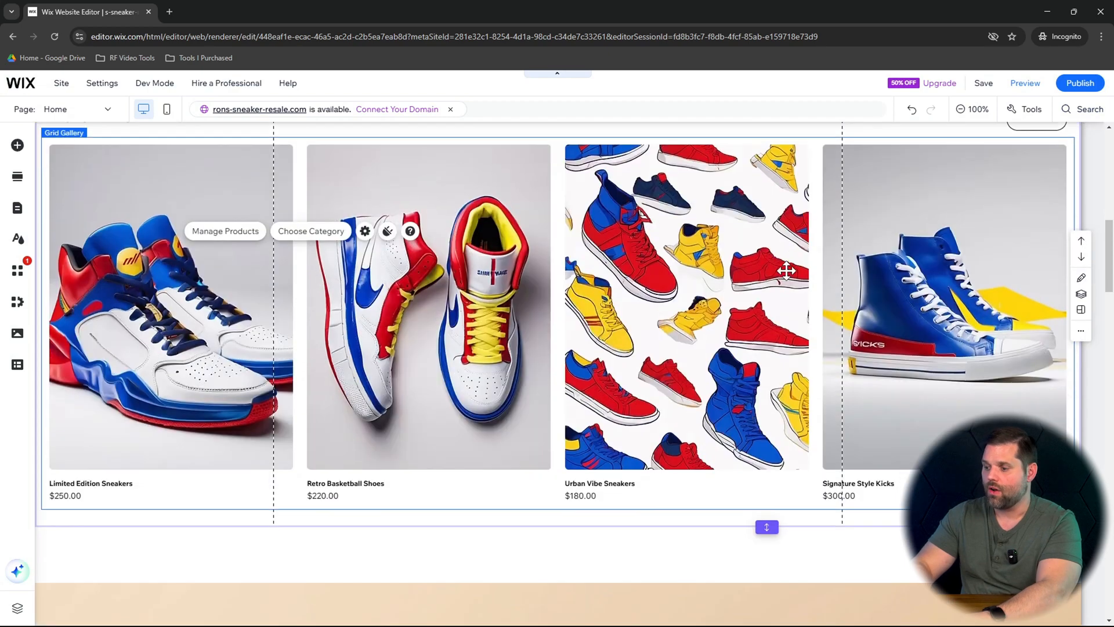
scroll(786, 269, down, 8)
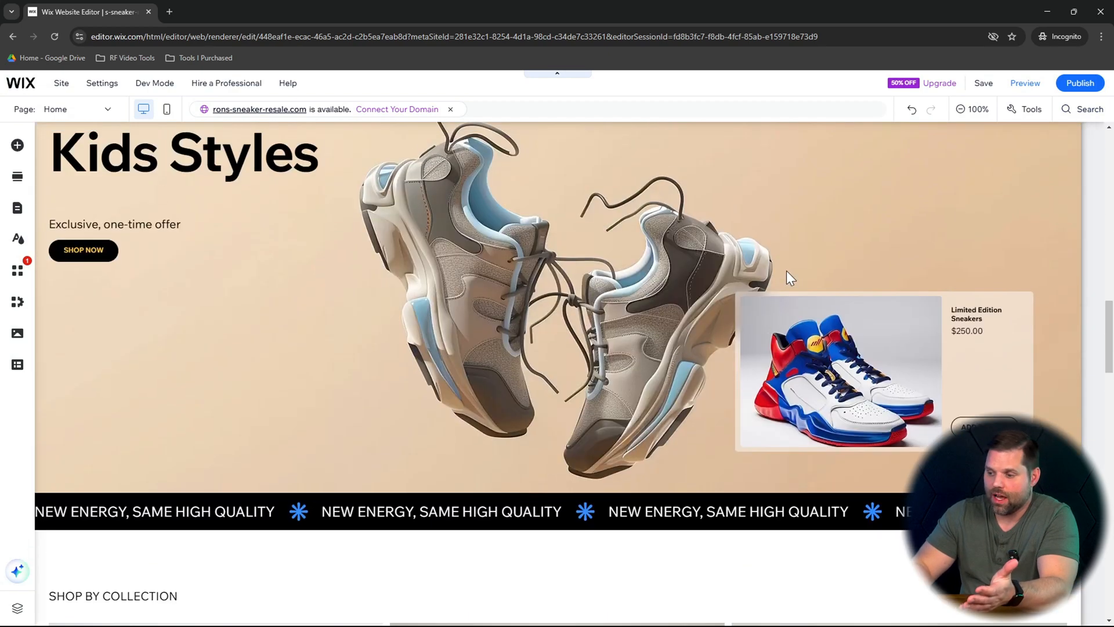
scroll(785, 270, up, 2)
scroll(787, 271, up, 1)
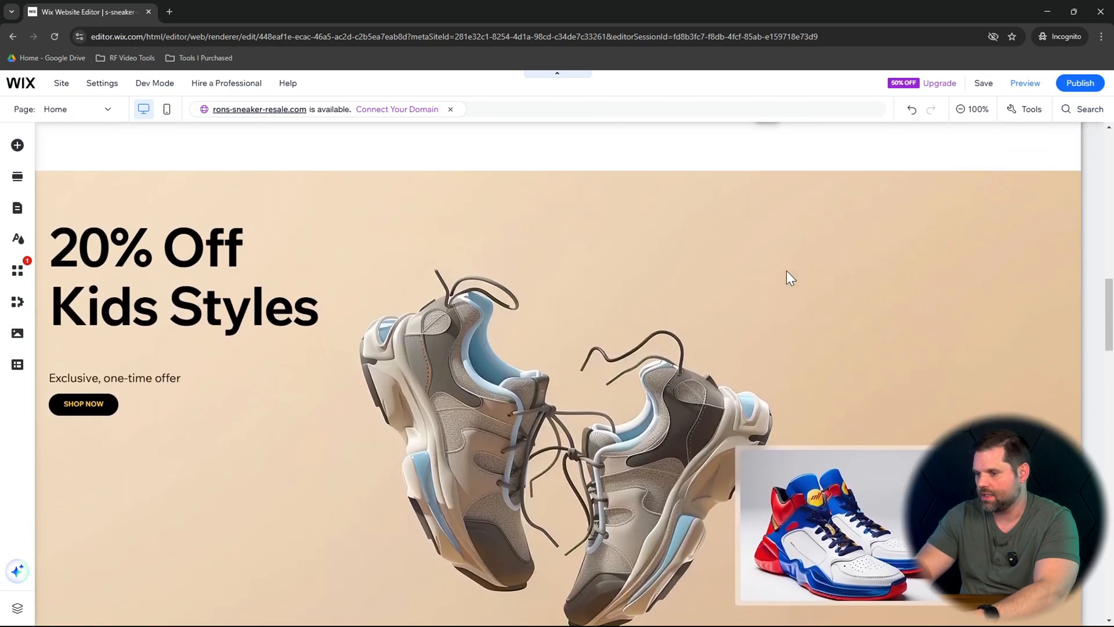
scroll(786, 271, down, 1)
scroll(787, 271, up, 1)
scroll(786, 271, down, 3)
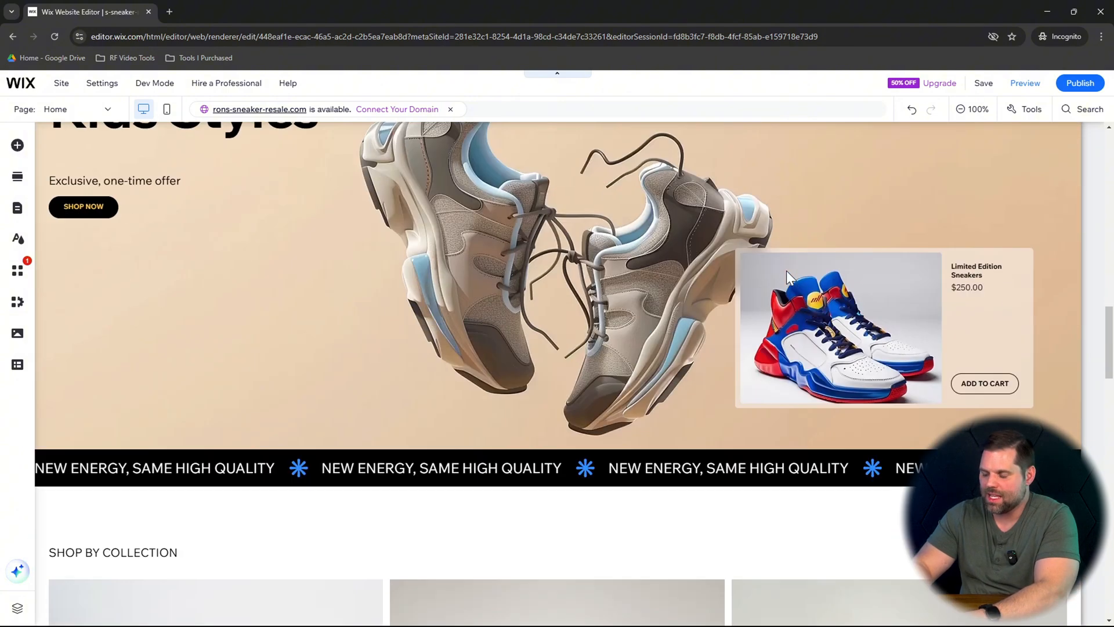
scroll(786, 271, up, 2)
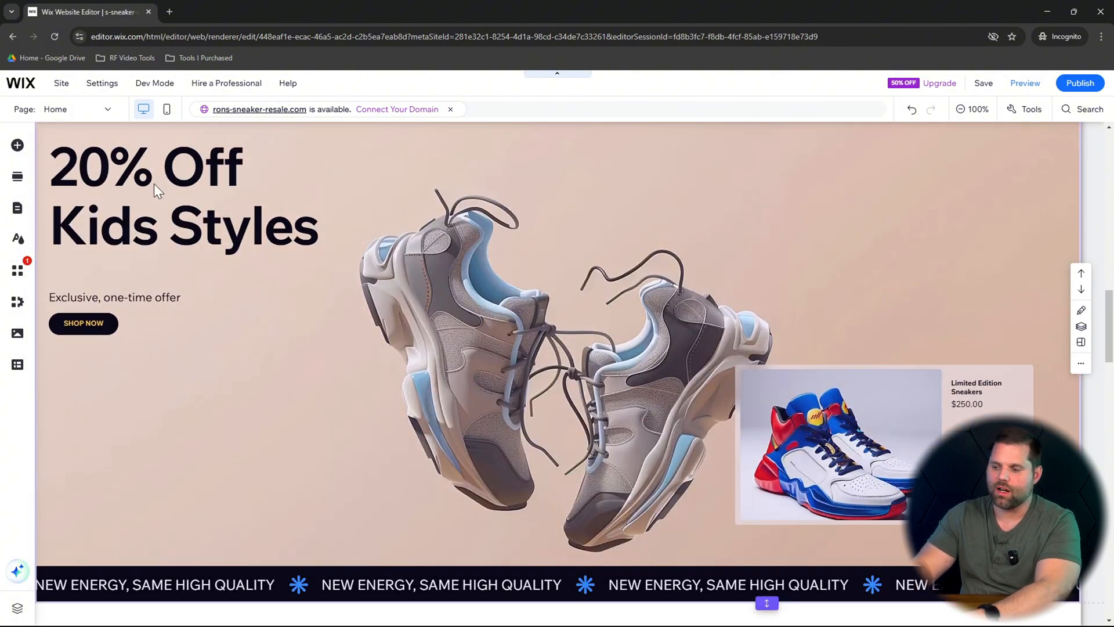
double_click(154, 184)
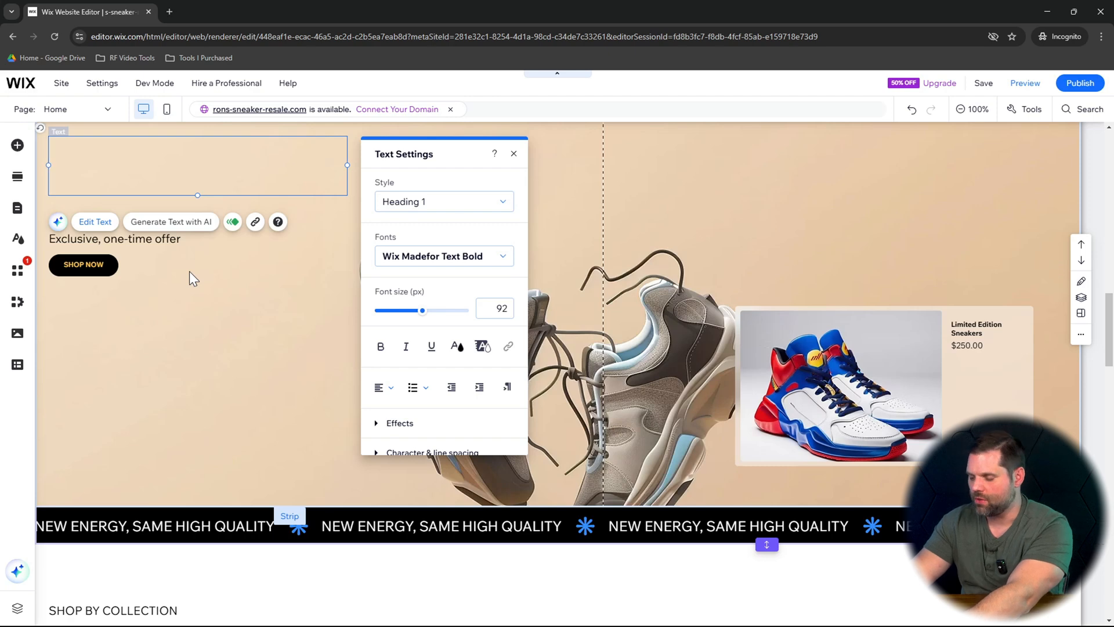
text(Excl)
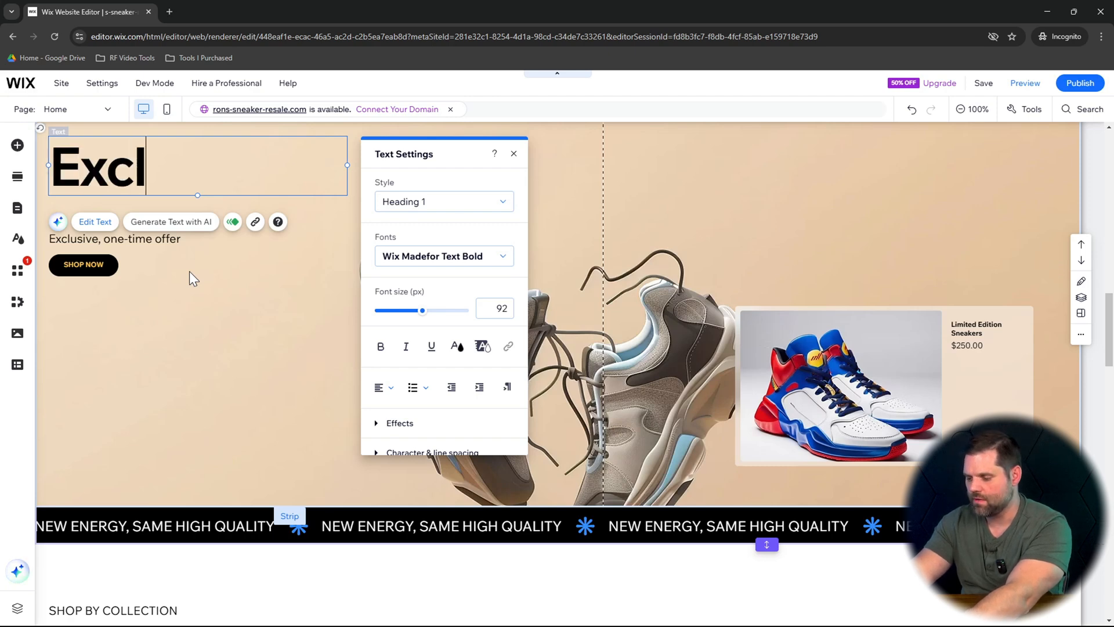
text(usive Realeases)
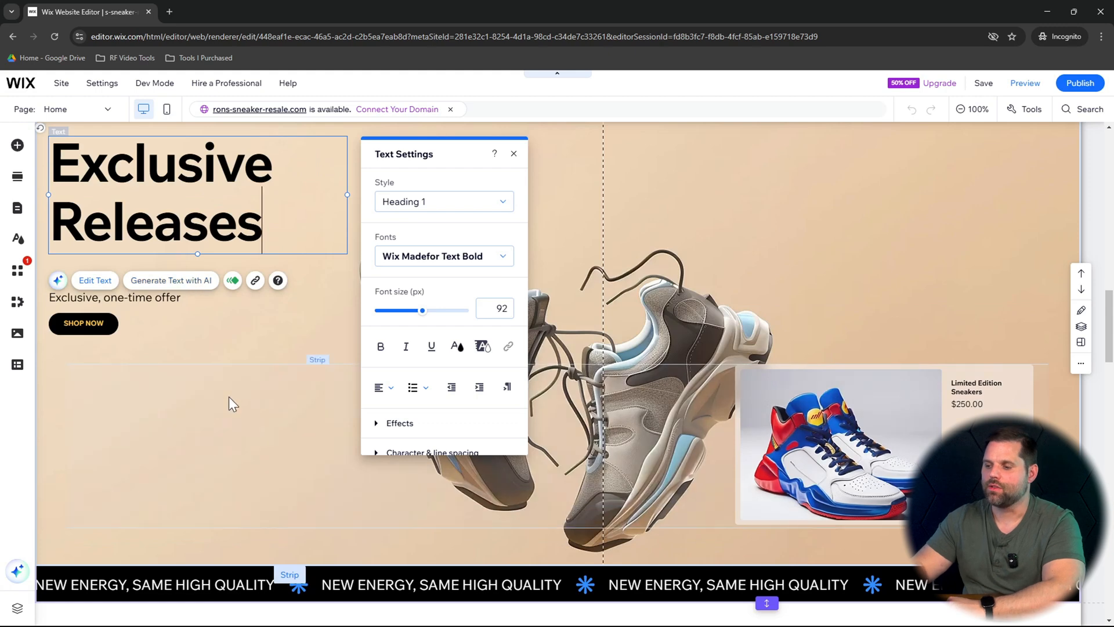
click(229, 396)
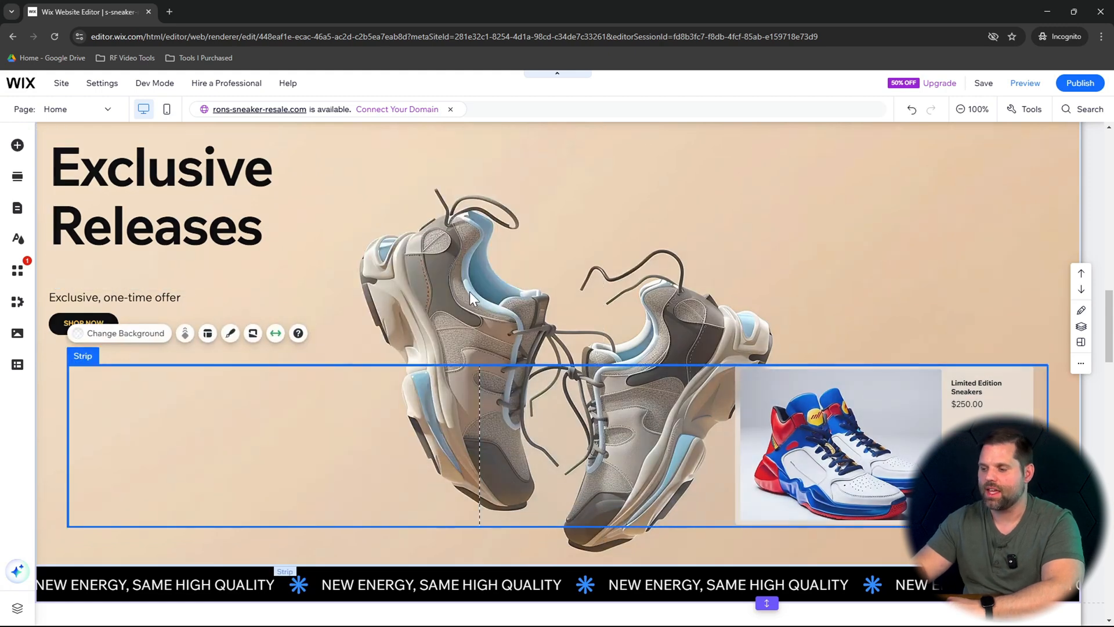
- Inspect the Exclusive Releases banner's background and product gallery, and look over the Shop by Collection and Committed to Sustainability sections
click(523, 284)
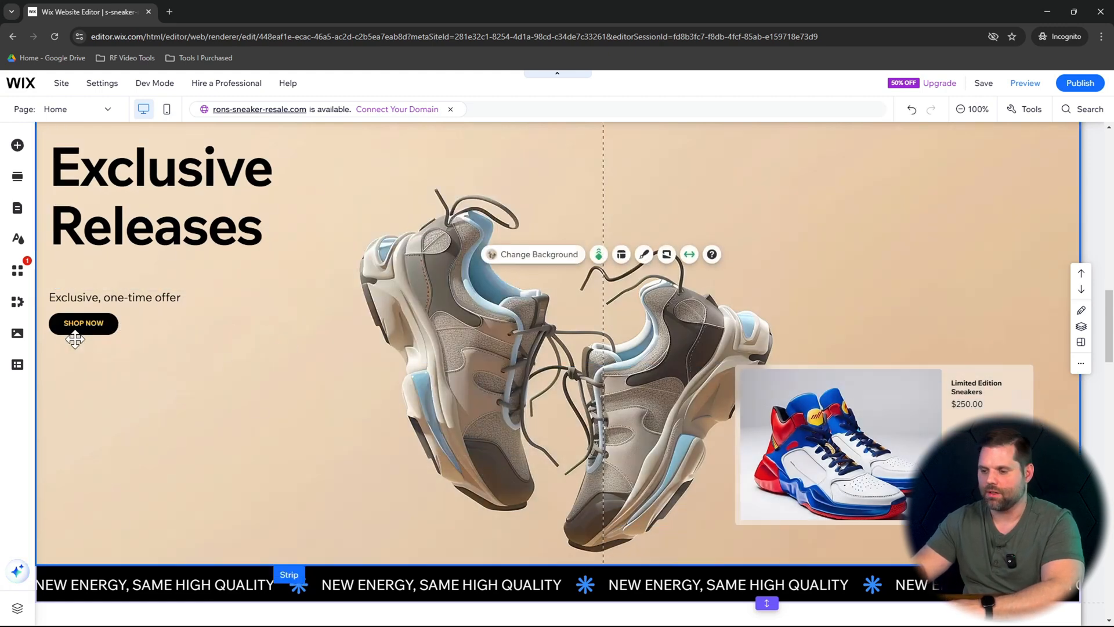
click(904, 400)
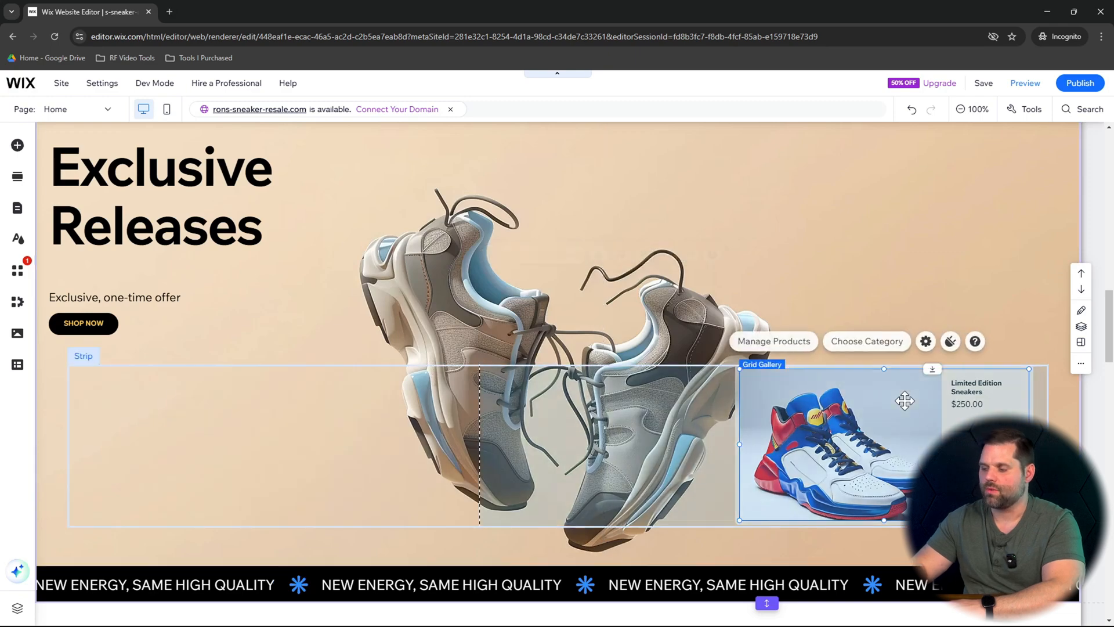
click(877, 238)
scroll(879, 235, down, 7)
scroll(878, 236, down, 3)
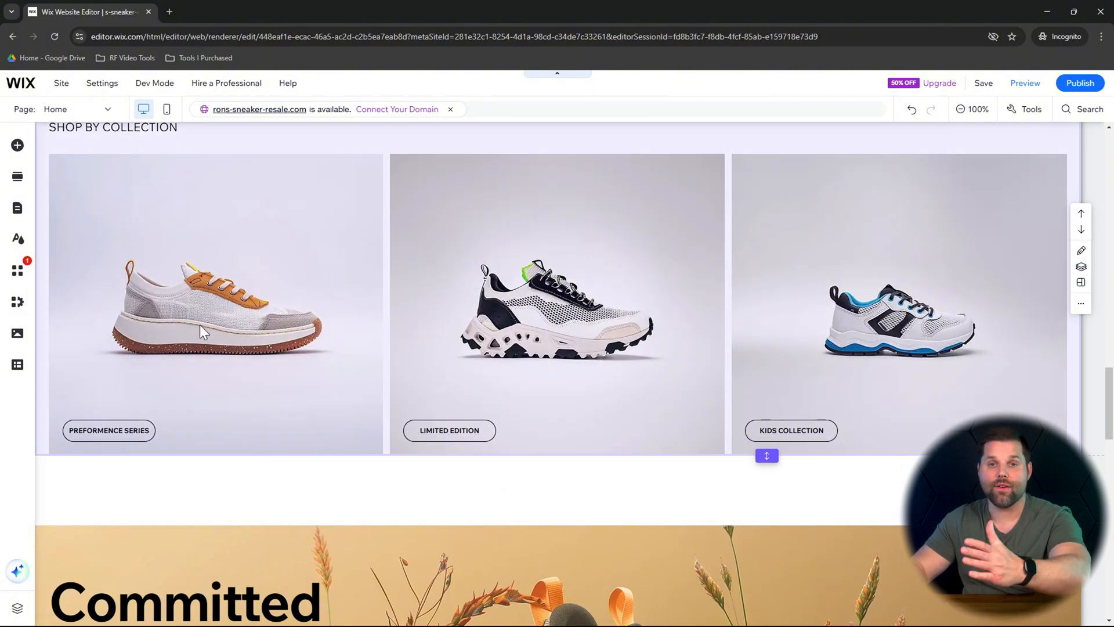
scroll(200, 325, down, 3)
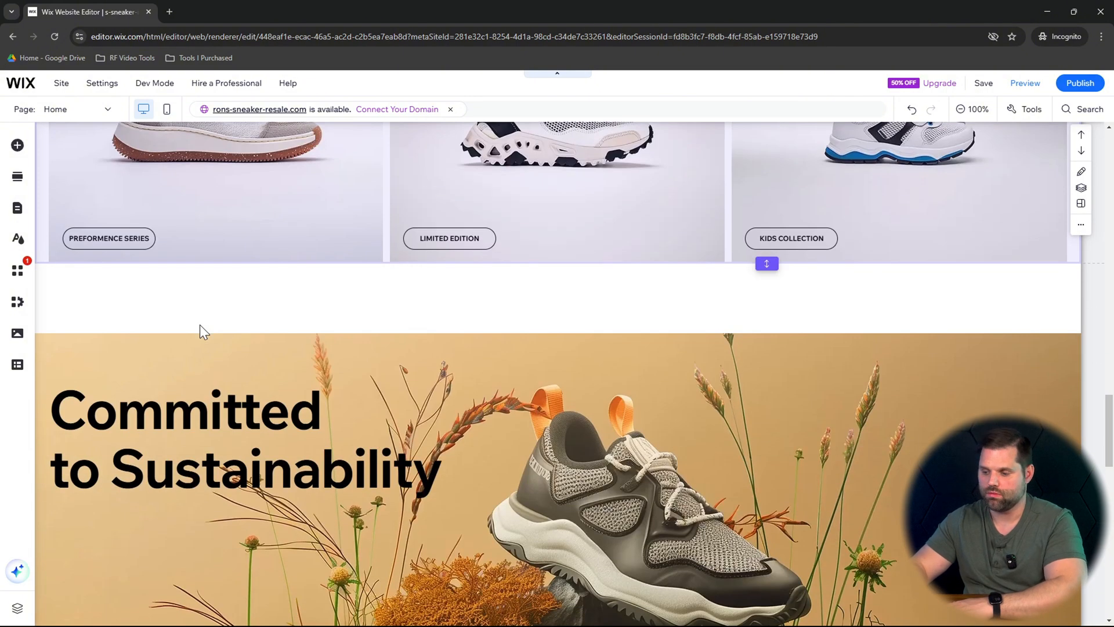
scroll(200, 325, down, 1)
scroll(200, 325, down, 3)
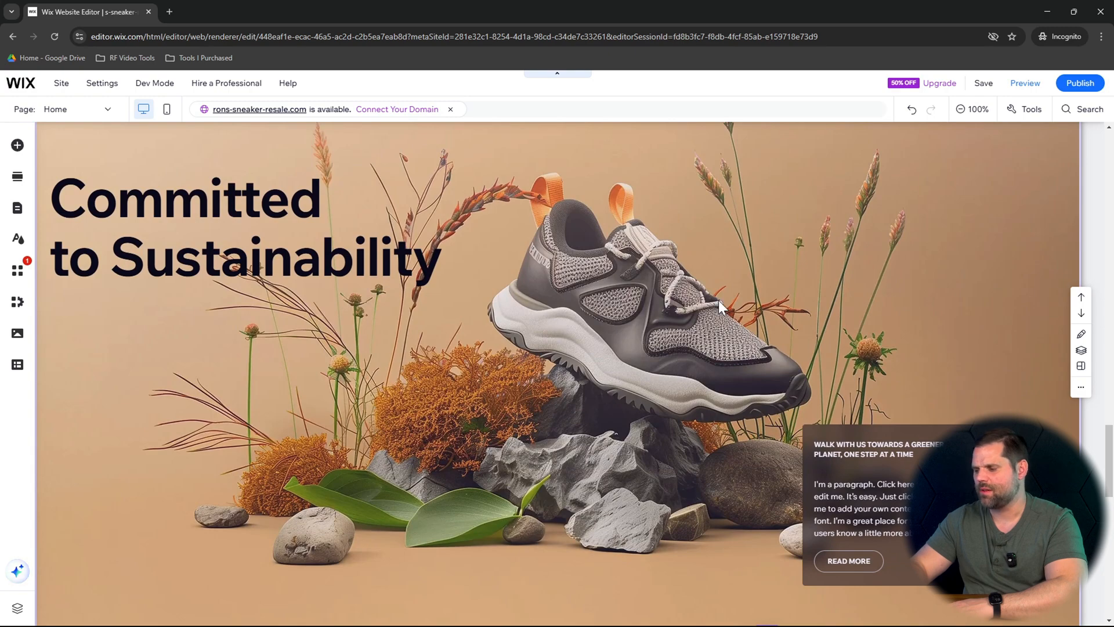
- Delete the Committed to Sustainability banner strip from the home page
scroll(849, 331, down, 4)
scroll(848, 332, up, 5)
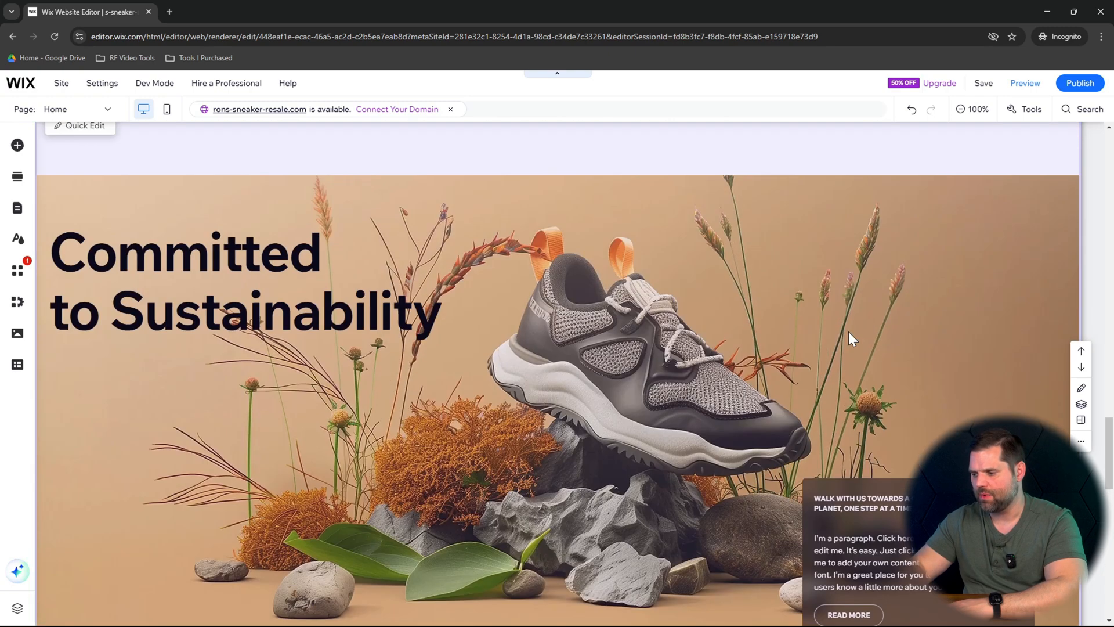
scroll(849, 332, down, 3)
scroll(913, 313, up, 3)
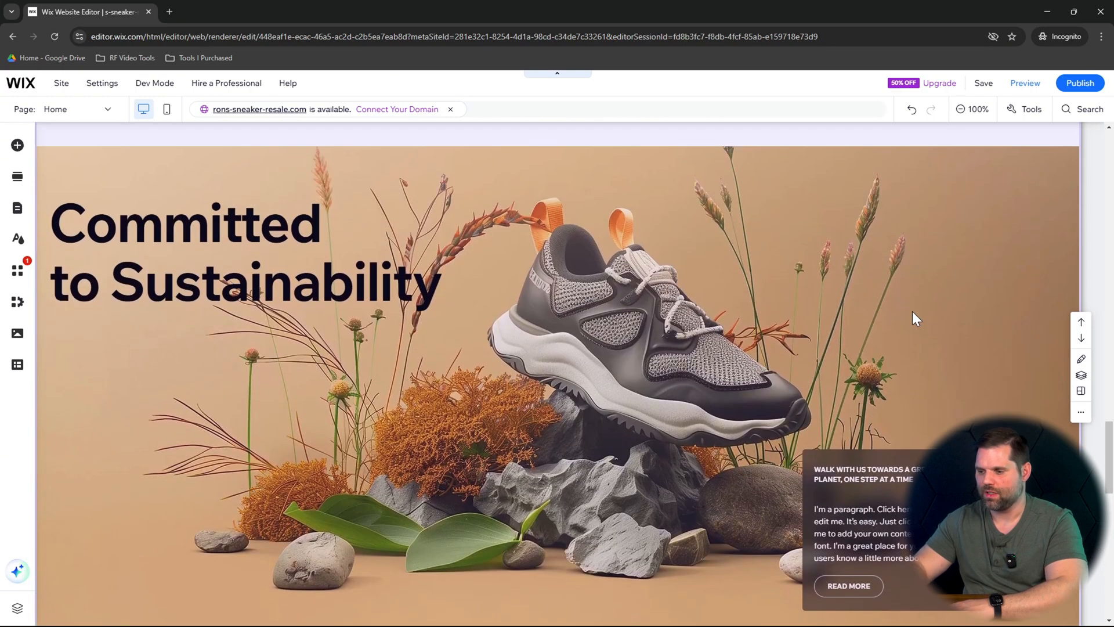
scroll(929, 304, down, 1)
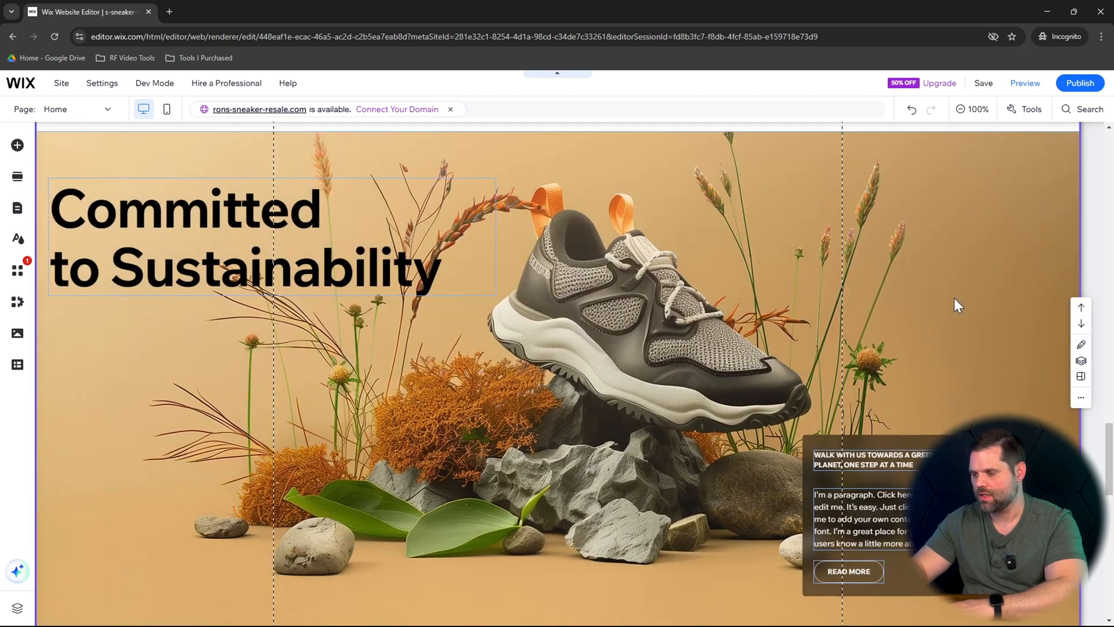
click(580, 144)
right_click(460, 147)
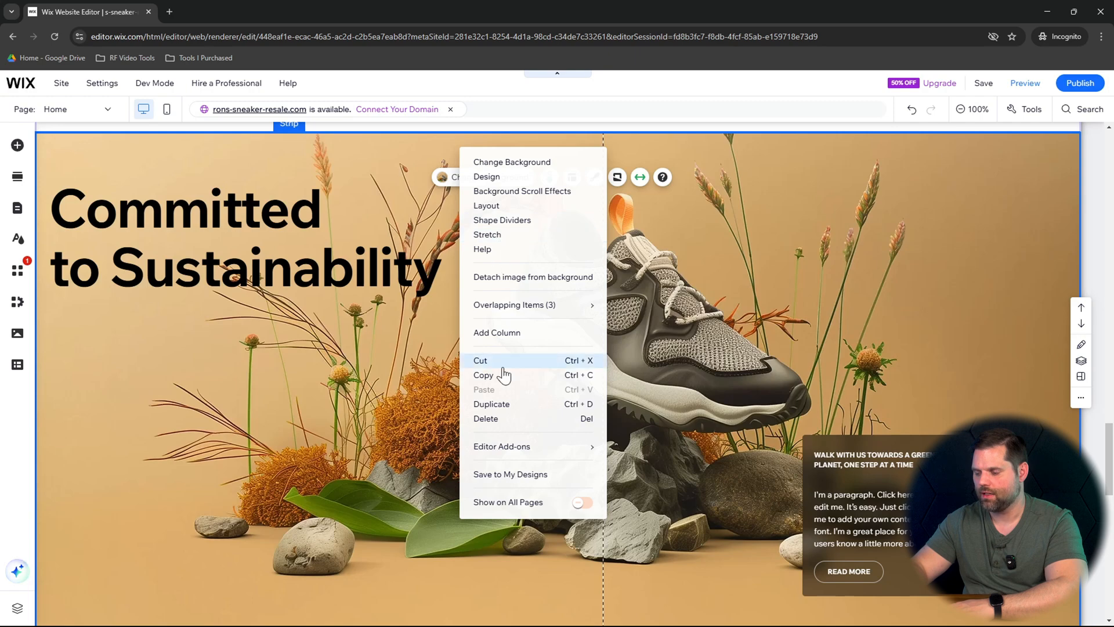
click(505, 418)
- Delete the empty section between the Shop by Collection and Customer Reviews sections
scroll(910, 322, up, 3)
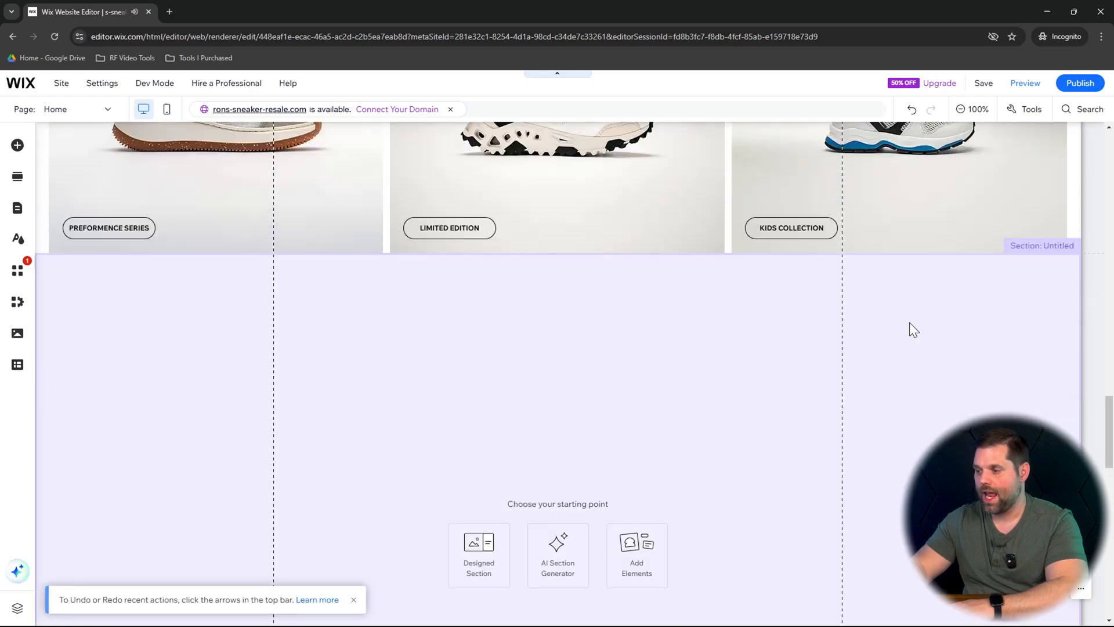
scroll(910, 322, down, 7)
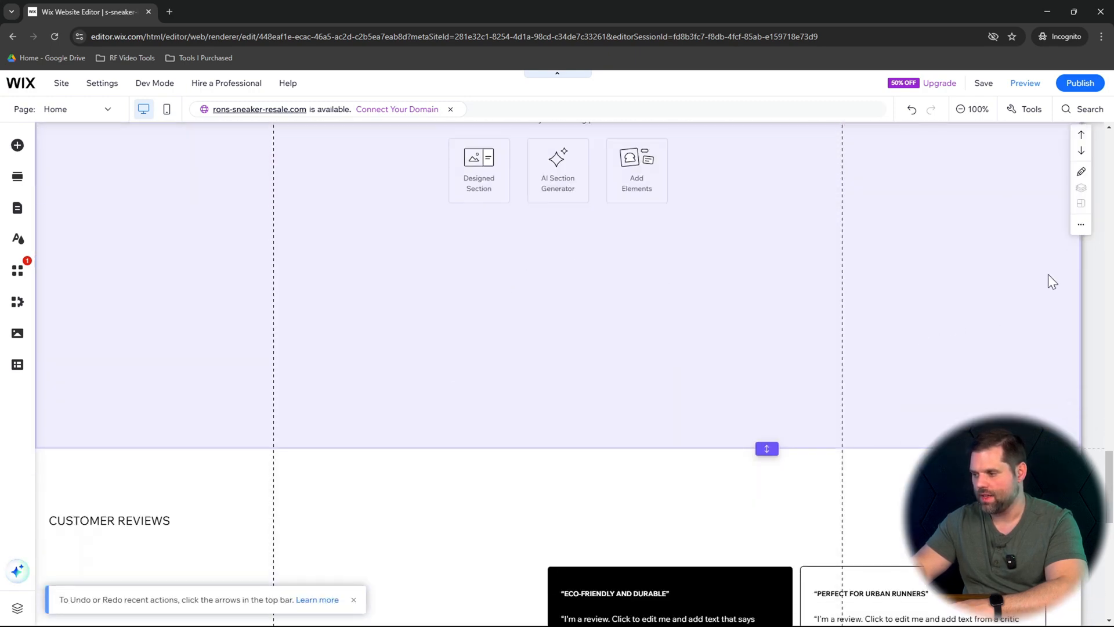
click(1082, 225)
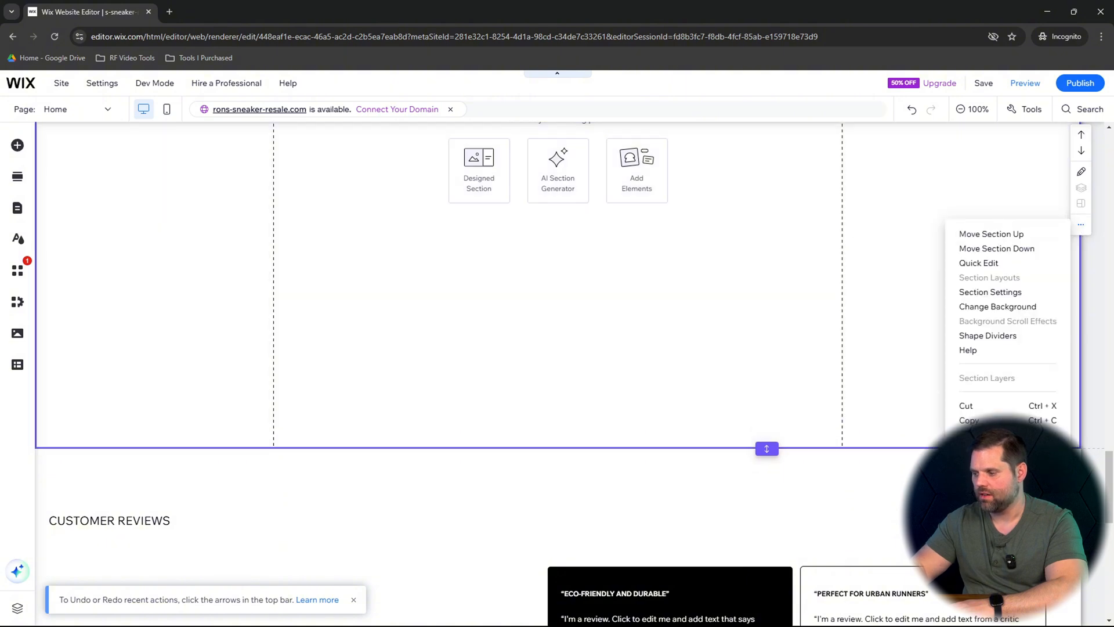
click(975, 449)
- Look over the home page's section order, from the footer up to the hero banner and back to Customer Reviews
scroll(778, 427, down, 5)
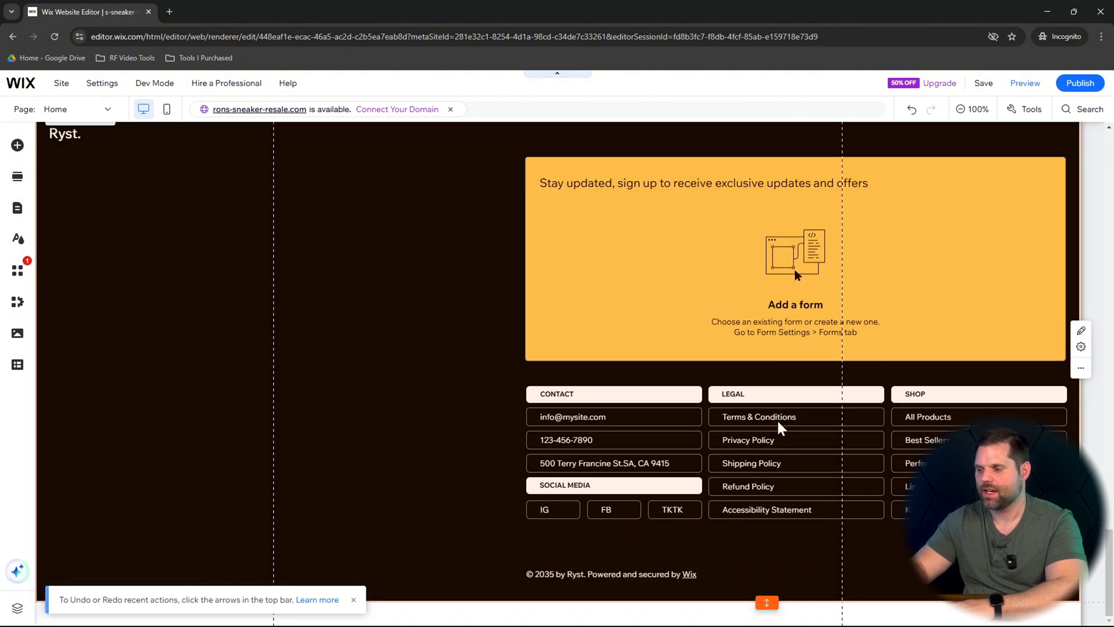
scroll(778, 419, up, 6)
scroll(779, 425, down, 1)
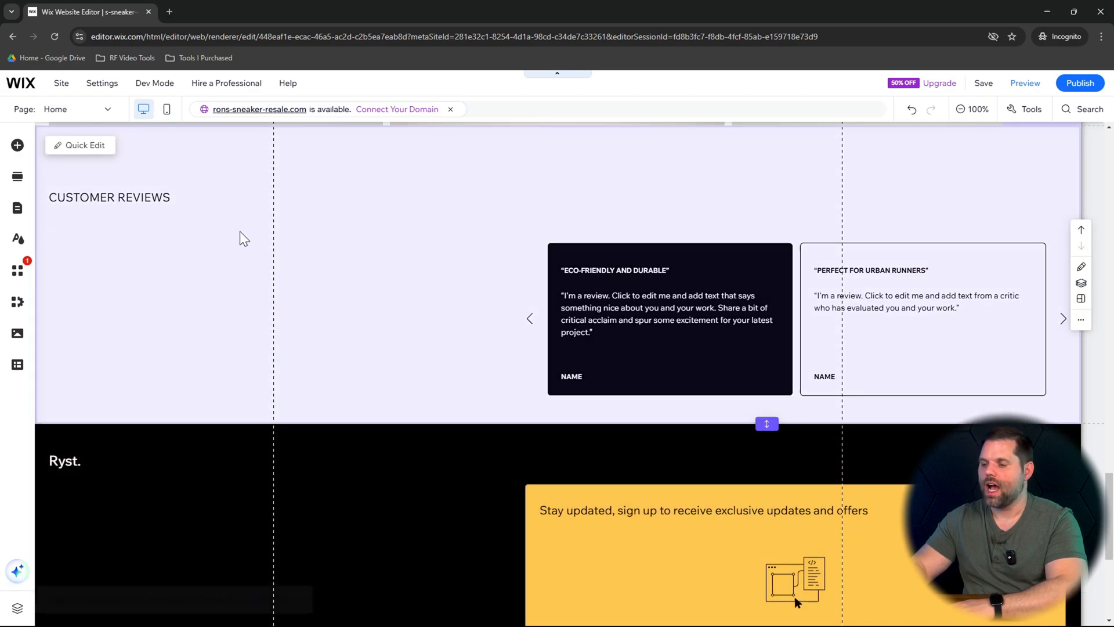
scroll(570, 248, up, 10)
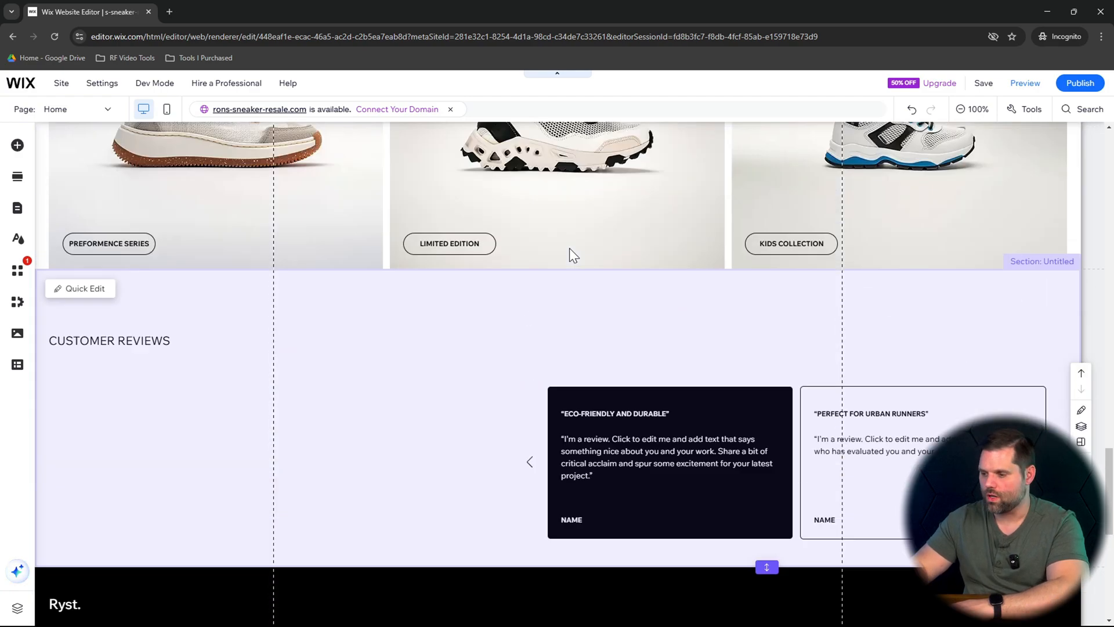
scroll(569, 248, up, 10)
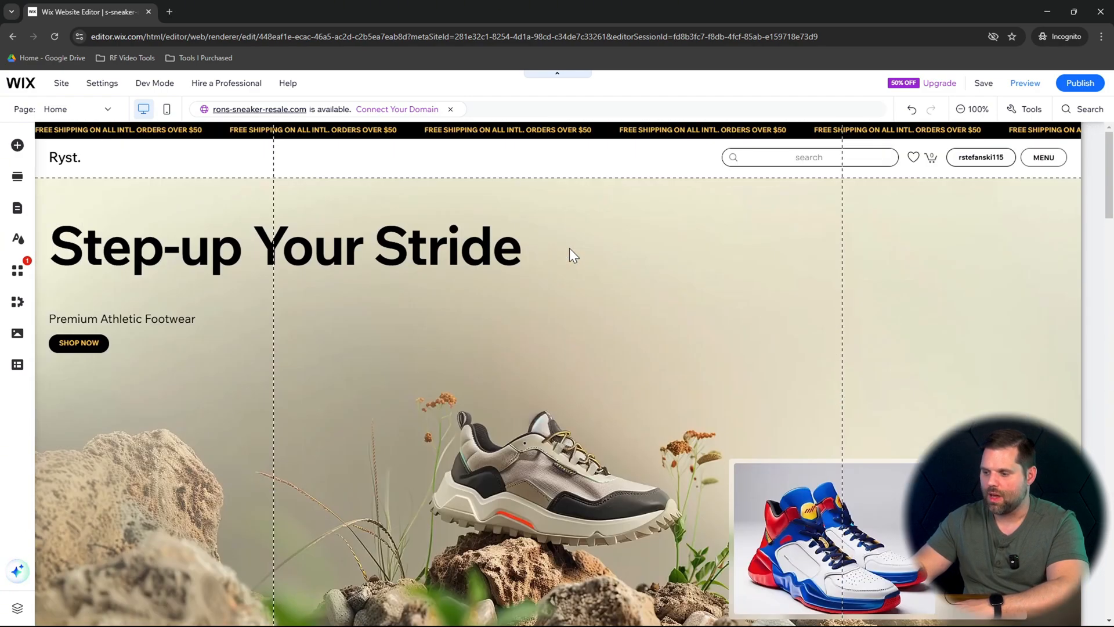
scroll(570, 248, down, 14)
scroll(570, 249, down, 8)
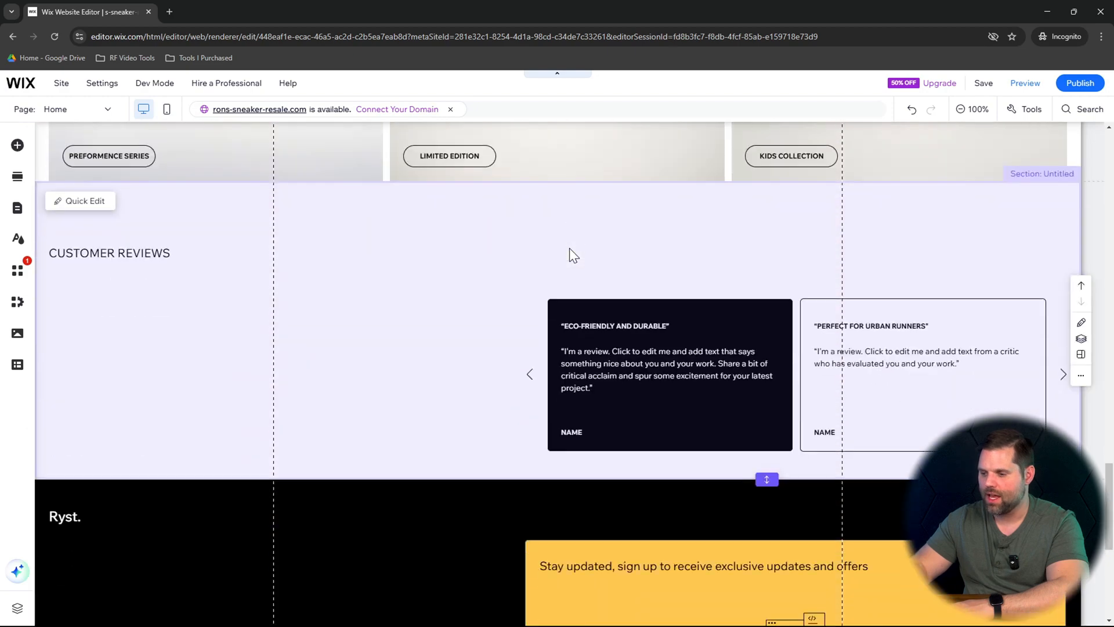
- Move the Customer Reviews section up three places so it sits directly between the hero banner and Best Sellers
click(445, 265)
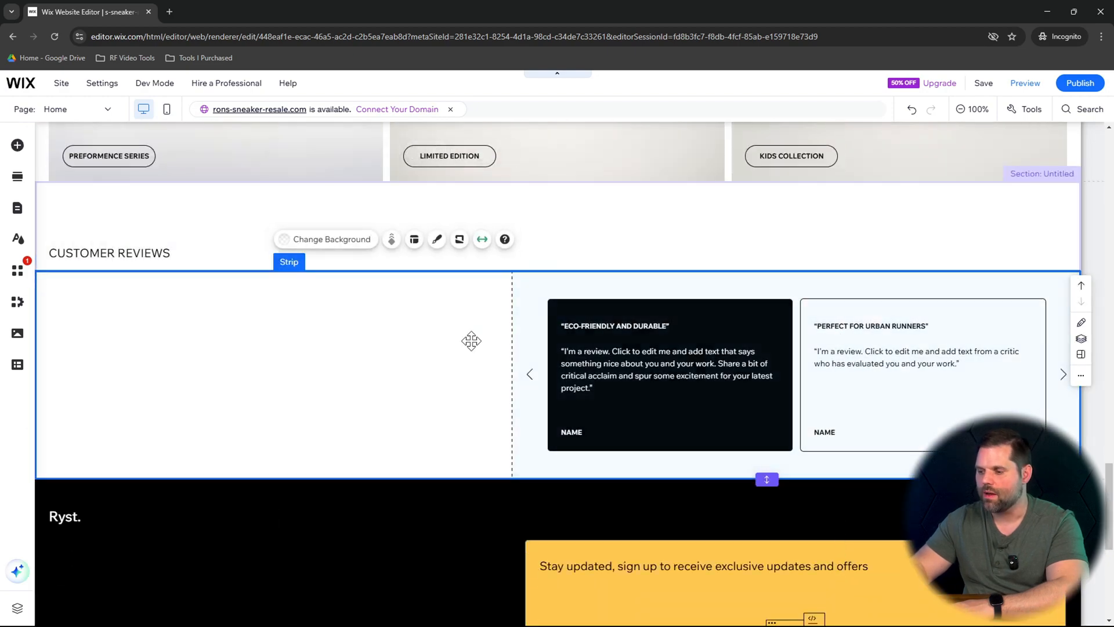
click(224, 259)
click(897, 203)
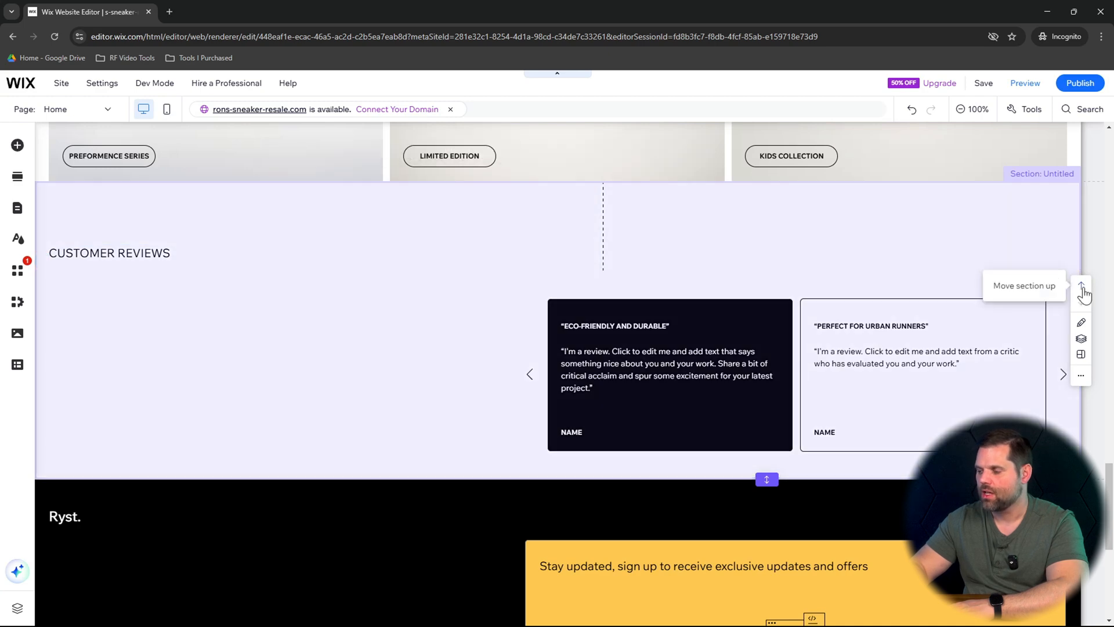
click(1083, 291)
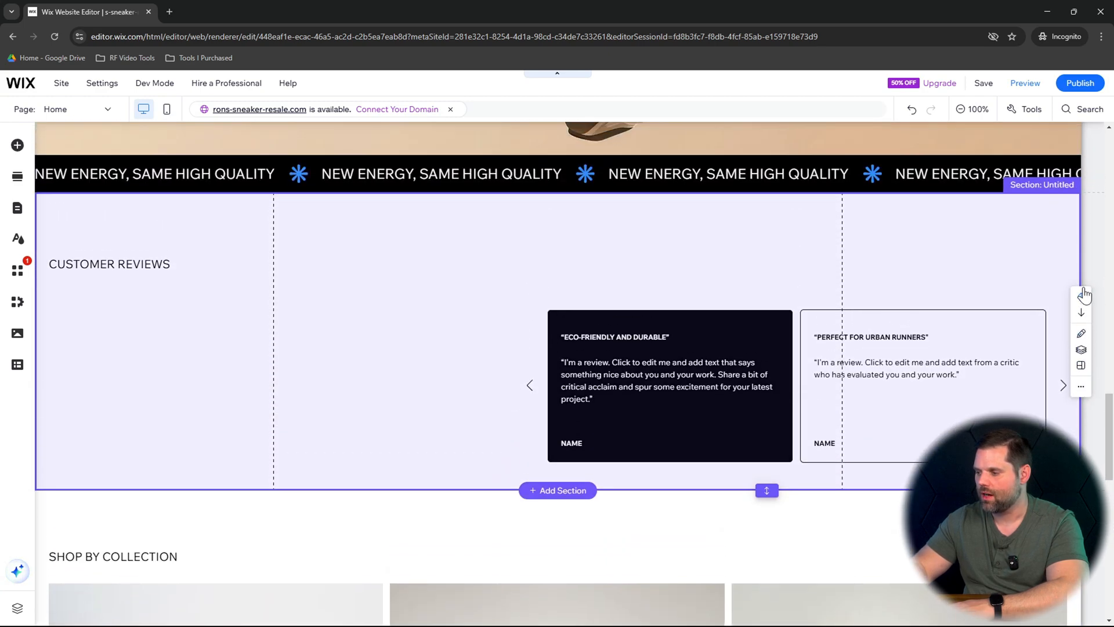
click(1081, 299)
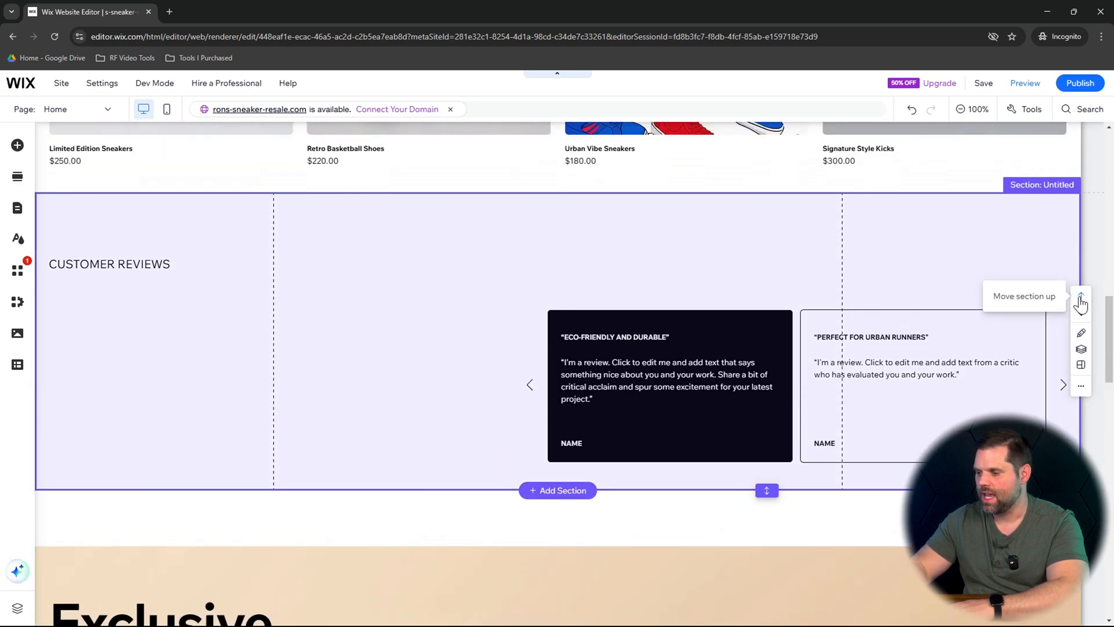
click(1081, 301)
- Enlarge the CUSTOMER REVIEWS heading to a font size of 39 px and make it bold
scroll(792, 388, up, 9)
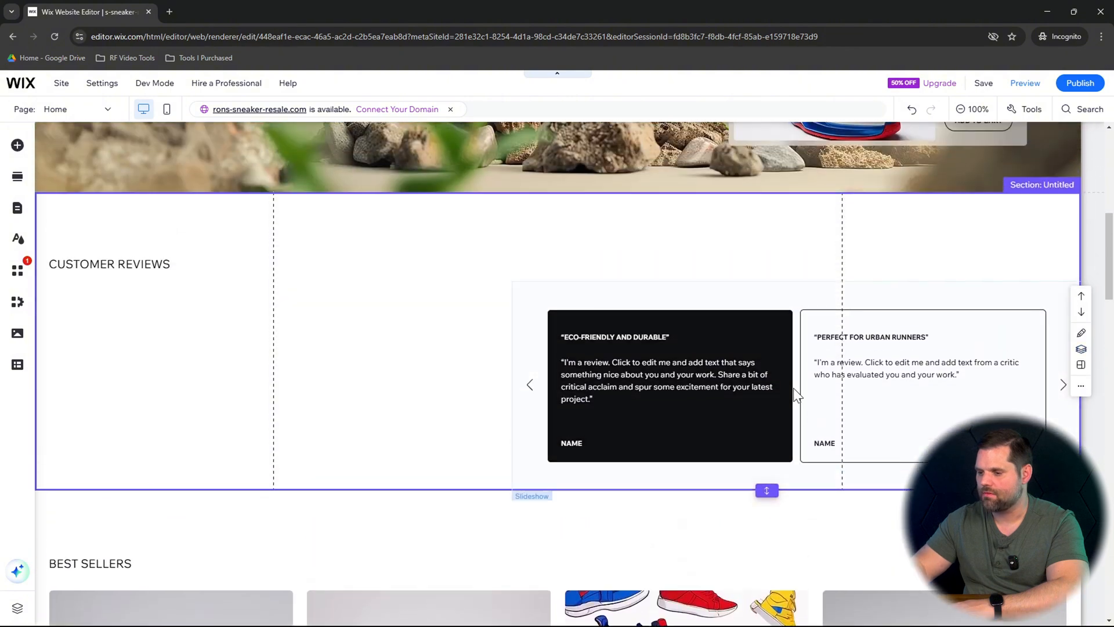
scroll(793, 388, down, 2)
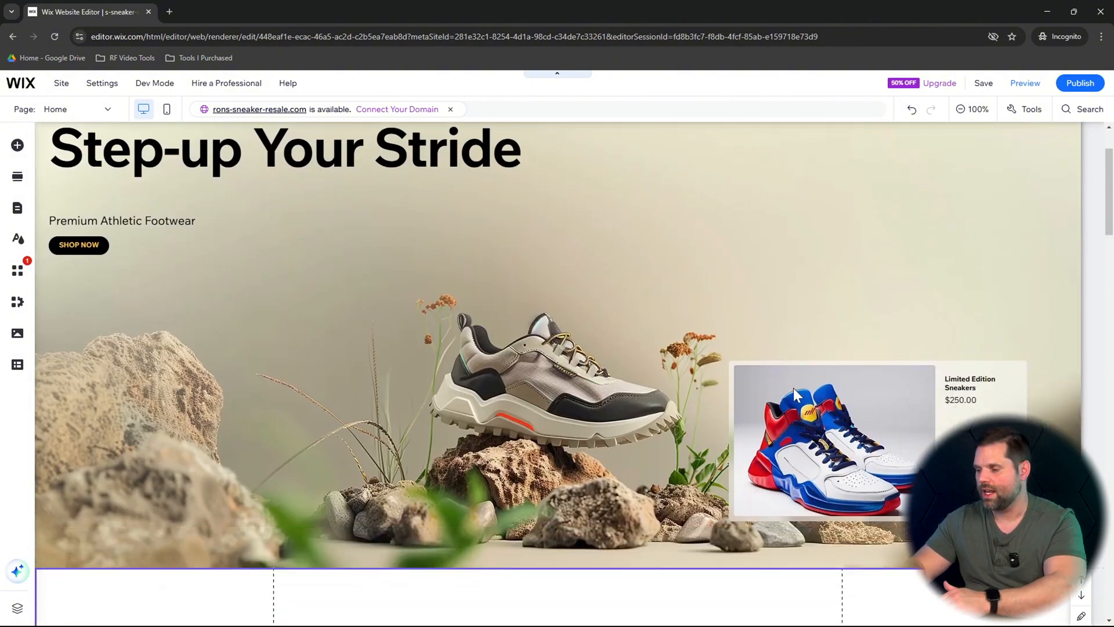
scroll(793, 388, down, 6)
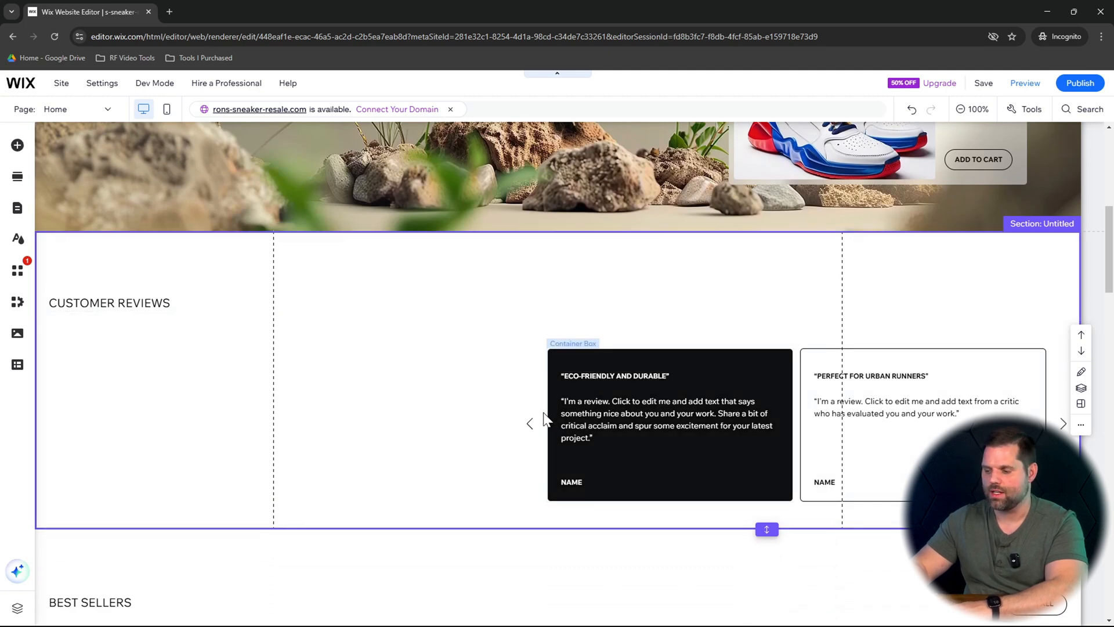
click(119, 301)
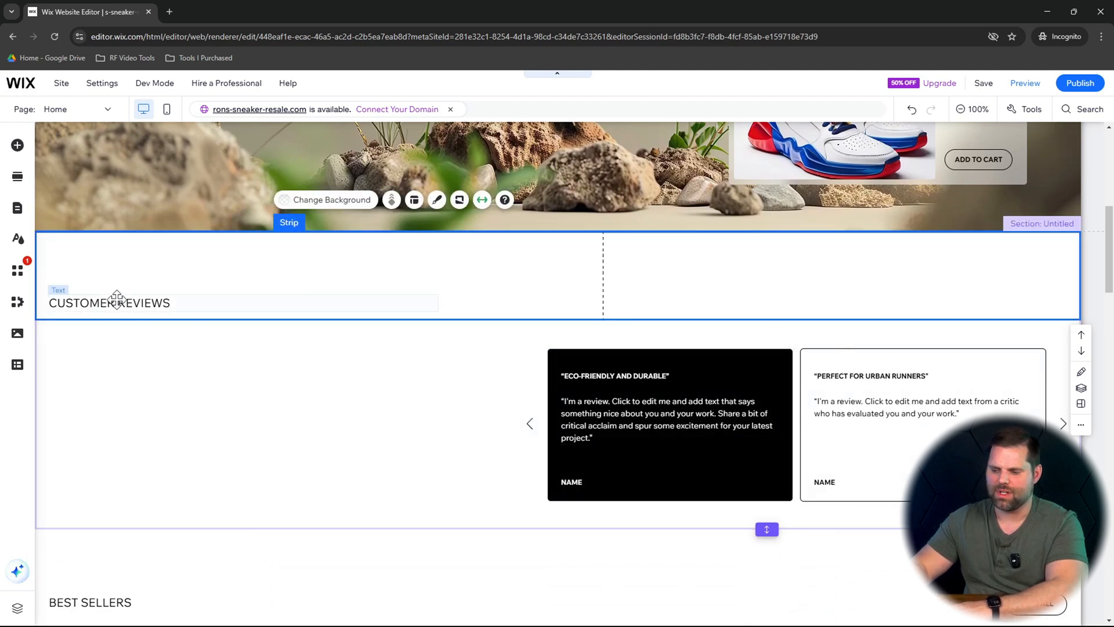
double_click(119, 300)
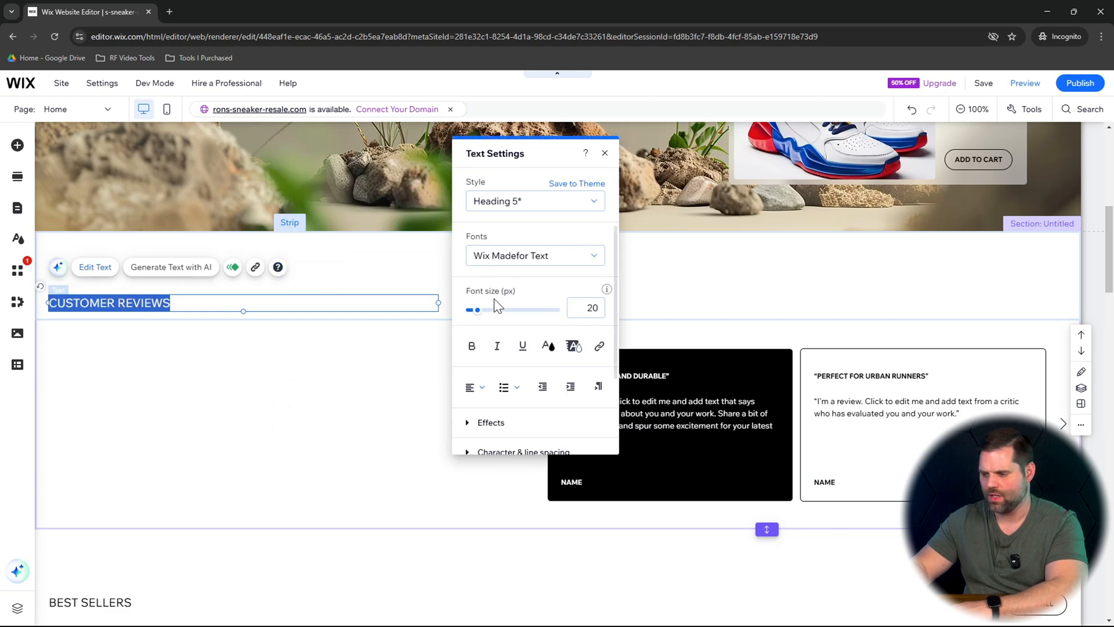
drag(480, 315, 487, 315)
click(473, 348)
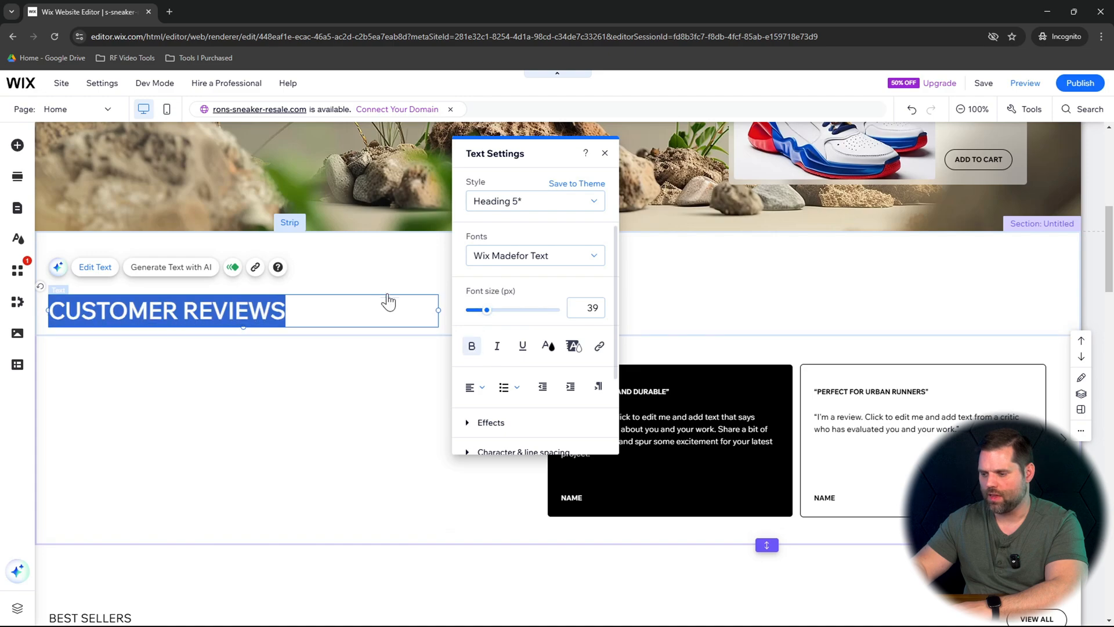
click(587, 326)
- Move the customer reviews slideshow horizontally to near the middle of its strip, below the heading
scroll(586, 330, up, 6)
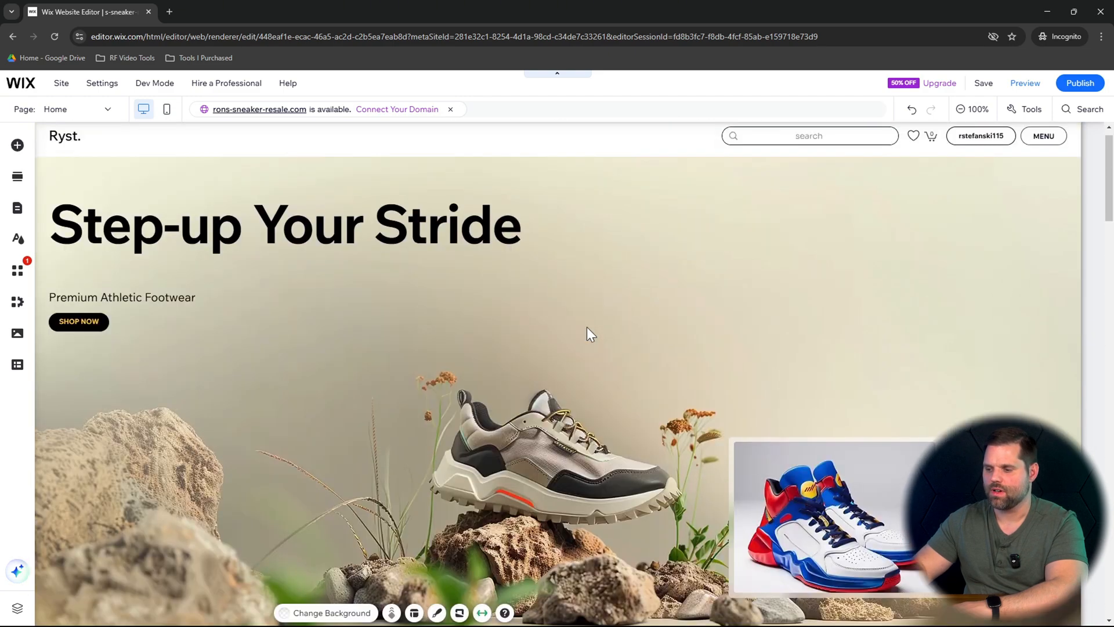
scroll(586, 326, down, 8)
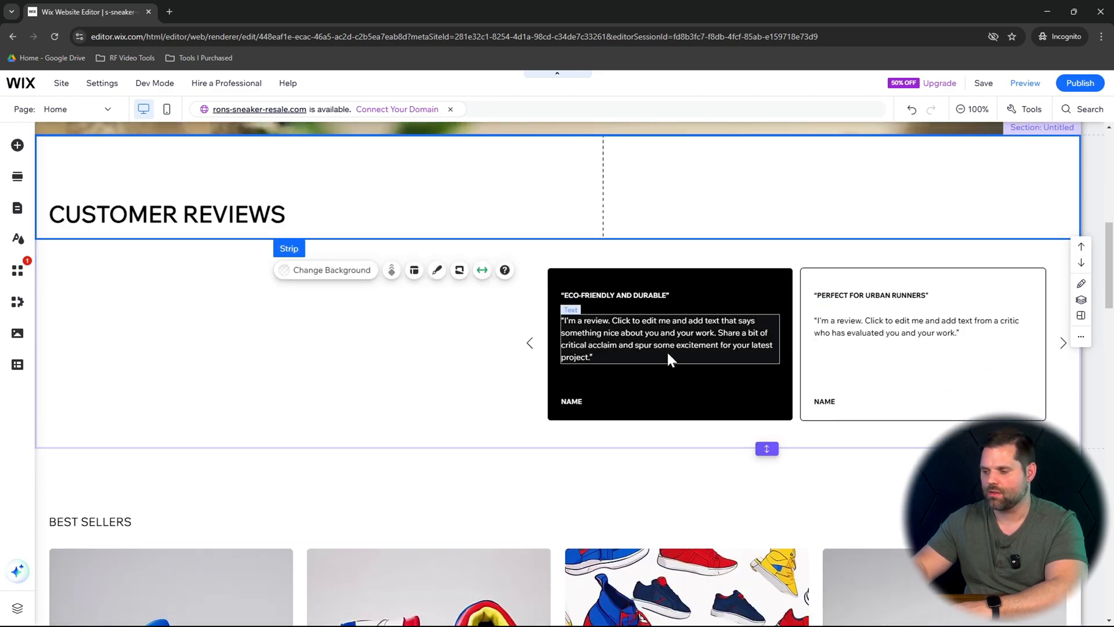
right_click(712, 275)
mouse_move(749, 252)
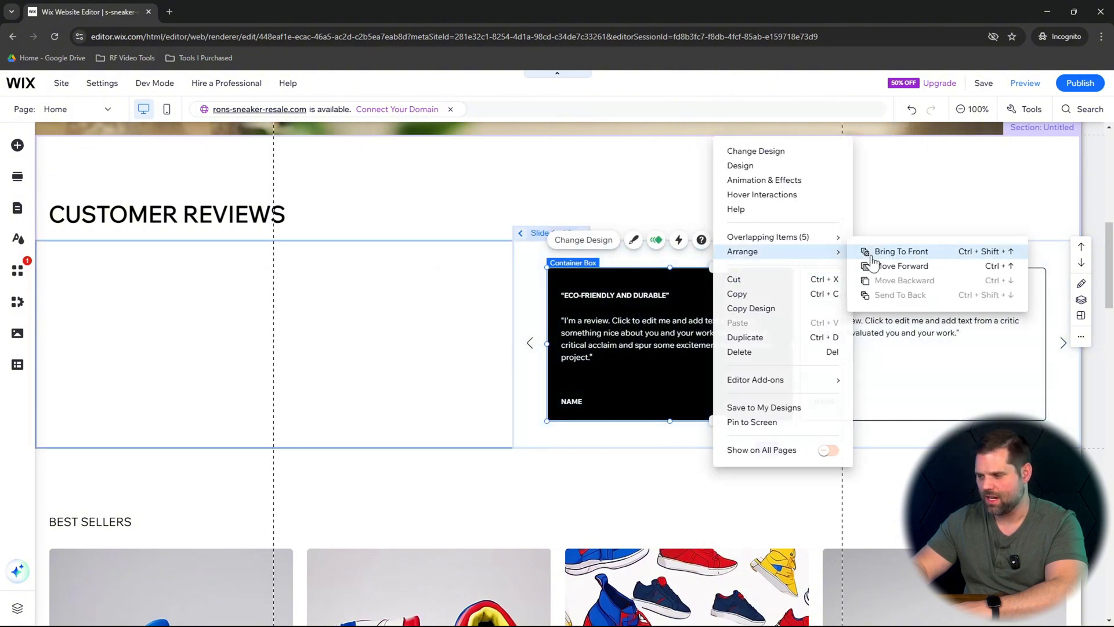
drag(1020, 256, 736, 261)
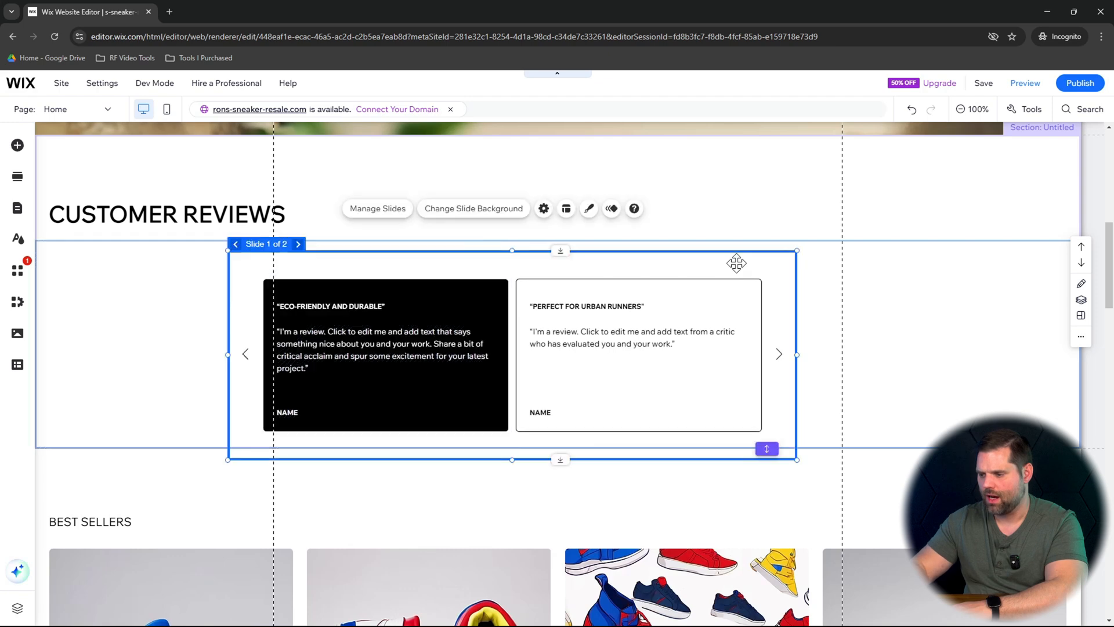
click(917, 303)
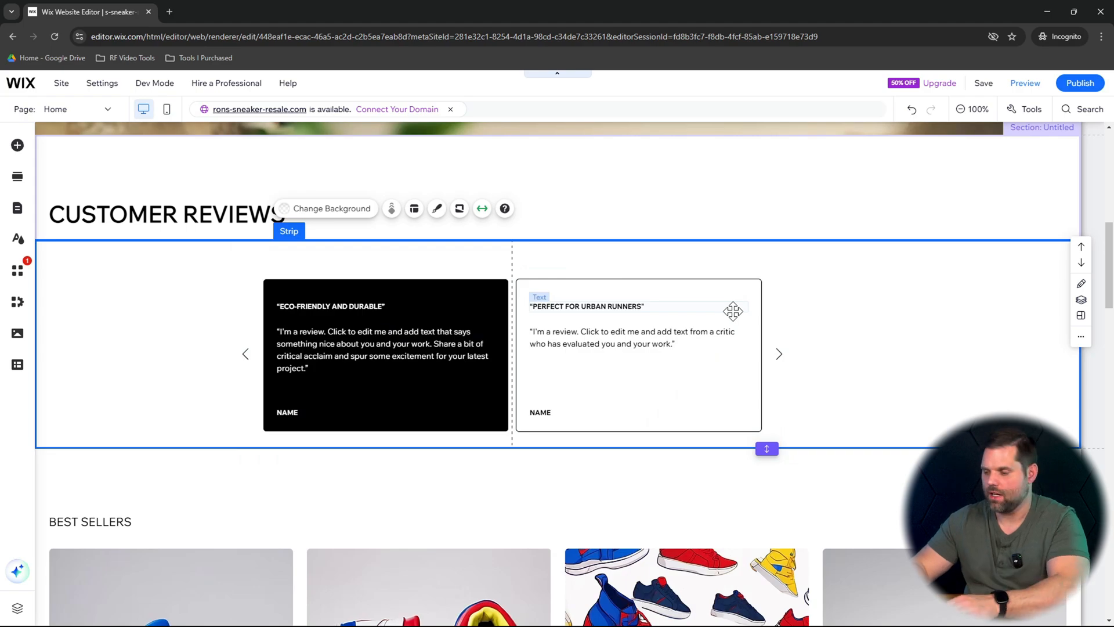
- Review the page layout from Best Sellers down to the footer and back up to the Customer Reviews section
scroll(893, 349, down, 5)
scroll(893, 355, down, 15)
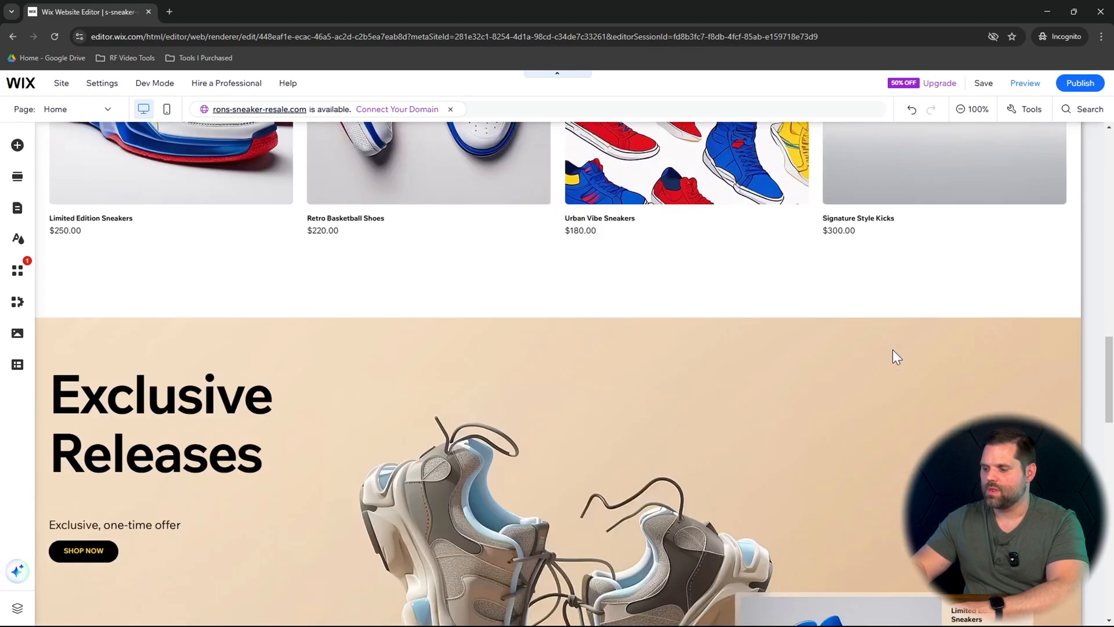
scroll(893, 355, up, 8)
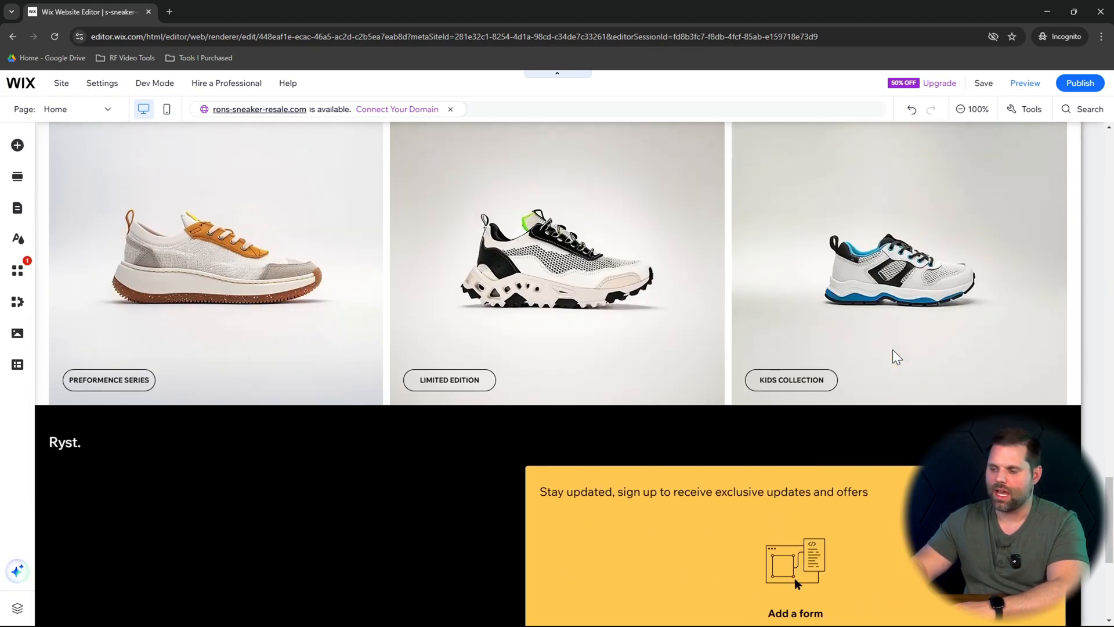
scroll(894, 355, down, 3)
scroll(893, 354, up, 20)
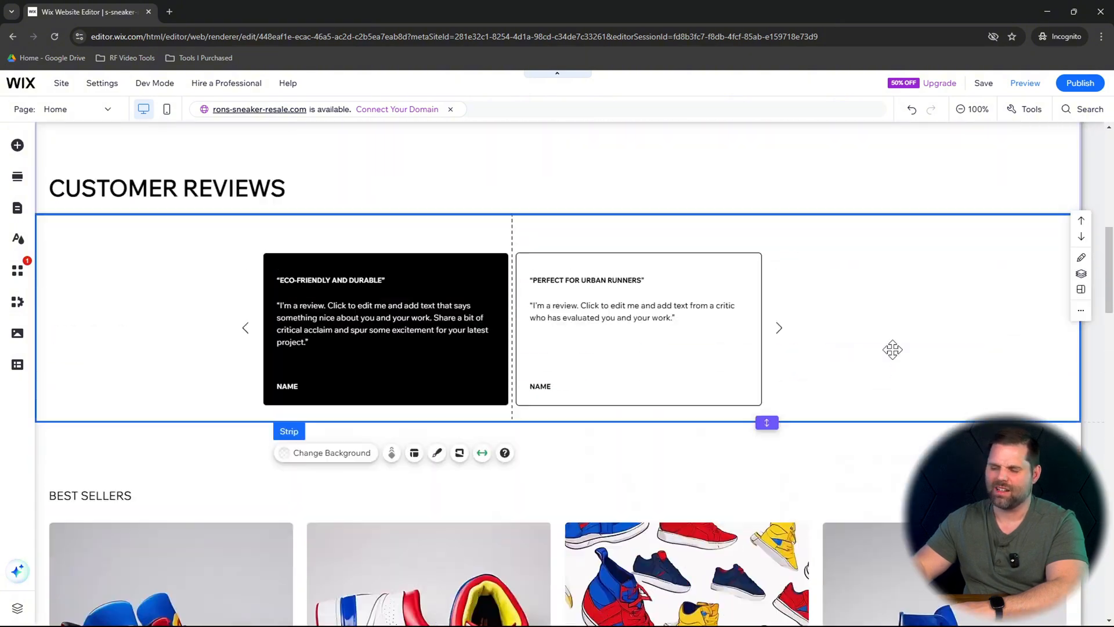
scroll(893, 349, down, 6)
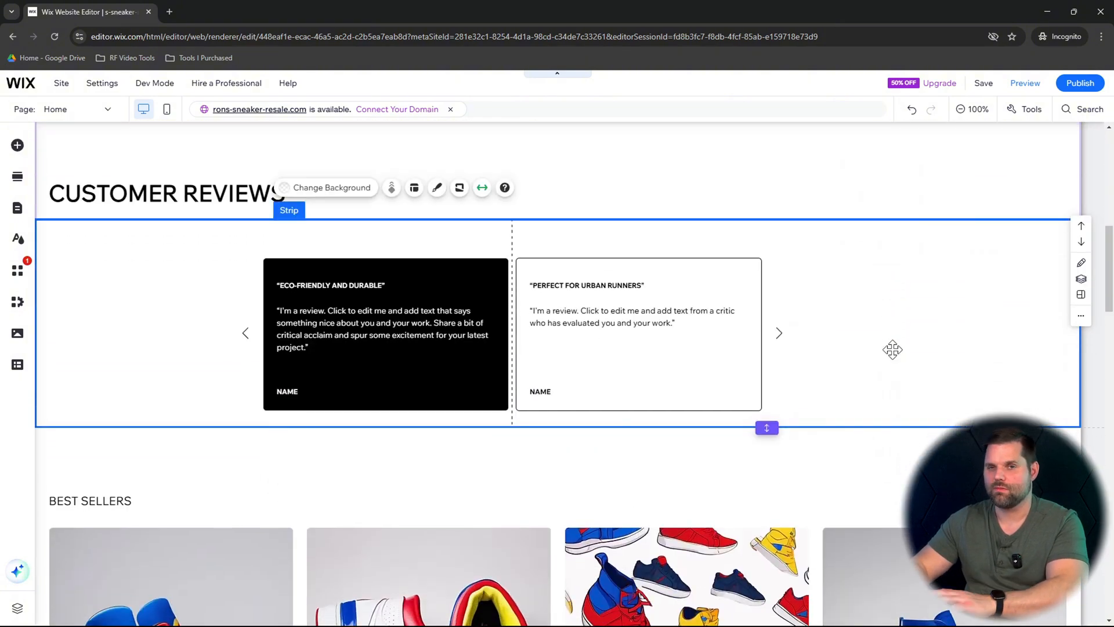
- Open the empty sign-up form in the footer's yellow "Stay updated" box for editing
scroll(892, 350, down, 10)
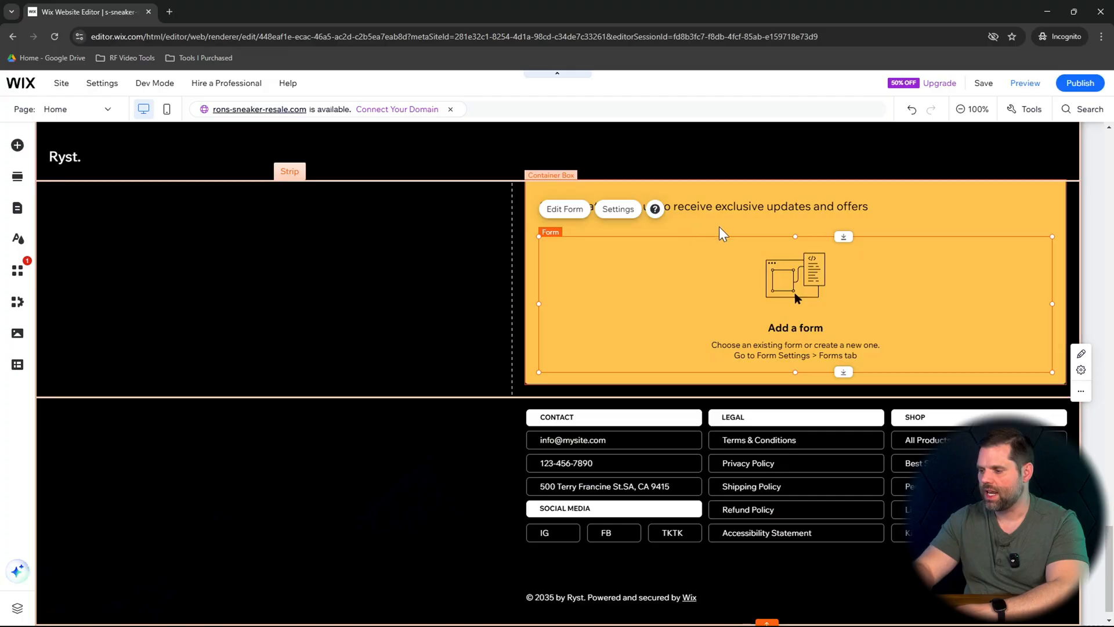
click(701, 227)
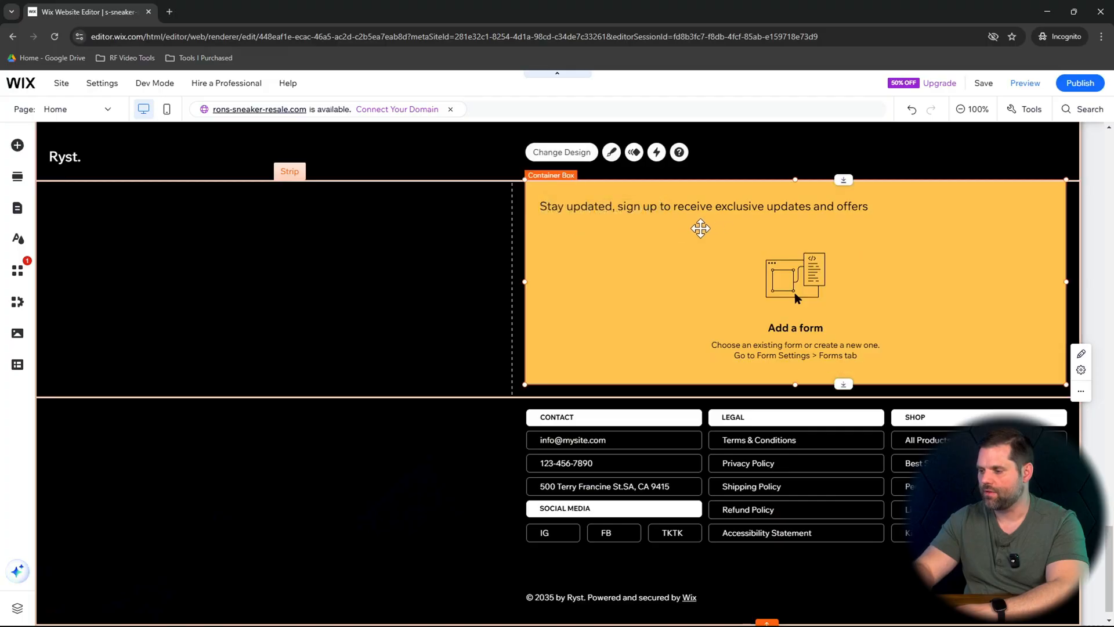
click(598, 290)
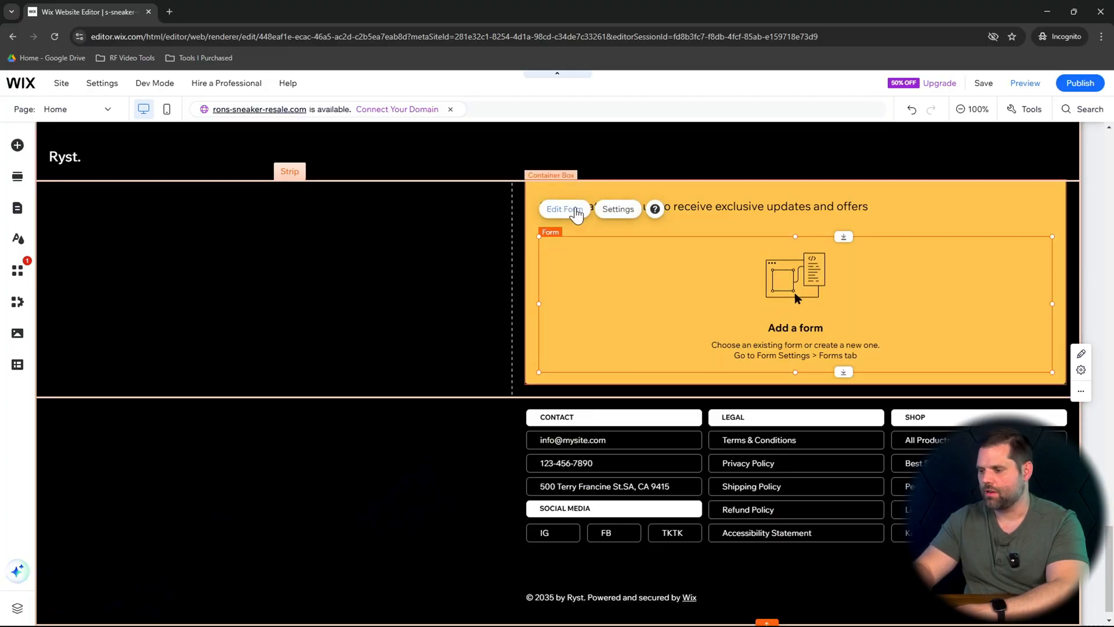
click(576, 210)
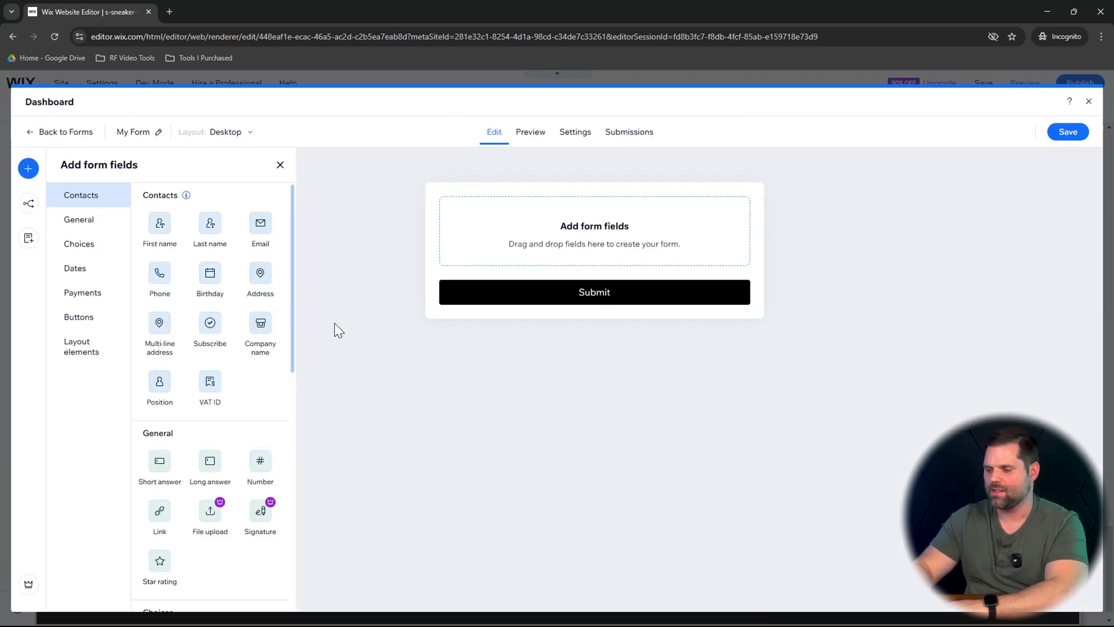
- Add First name, Last name, Email and Long answer fields to the empty form
click(156, 231)
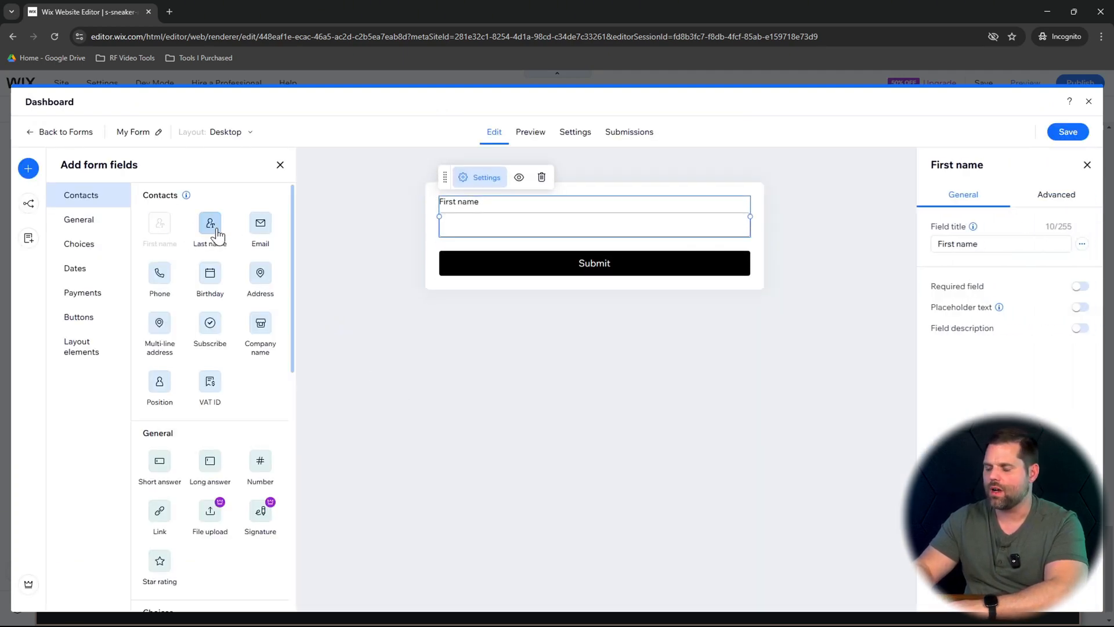
click(214, 231)
click(264, 227)
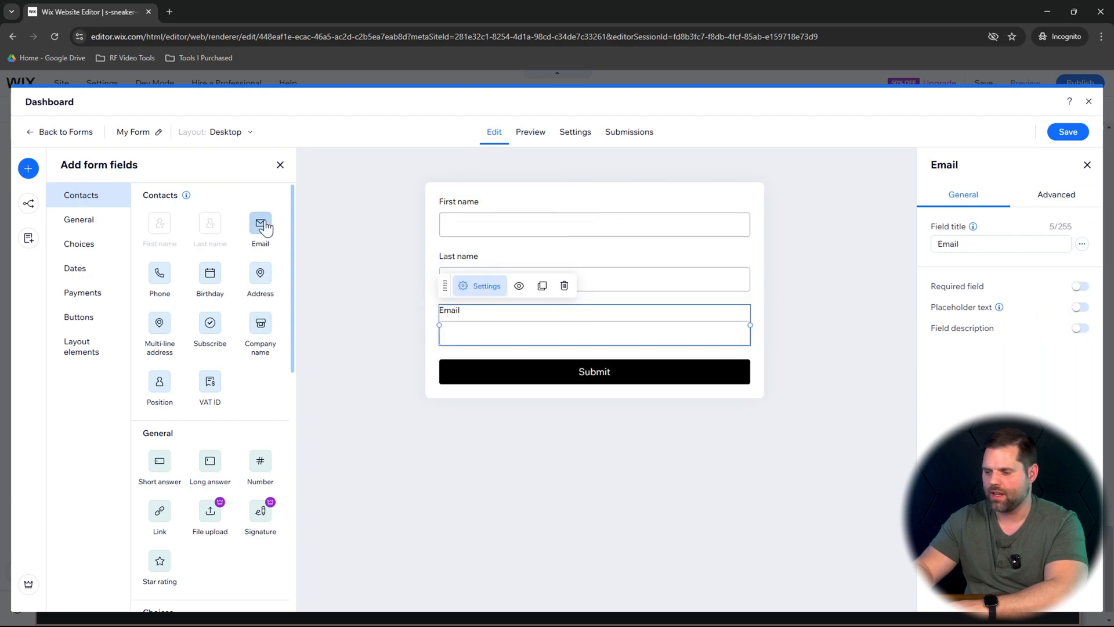
click(210, 463)
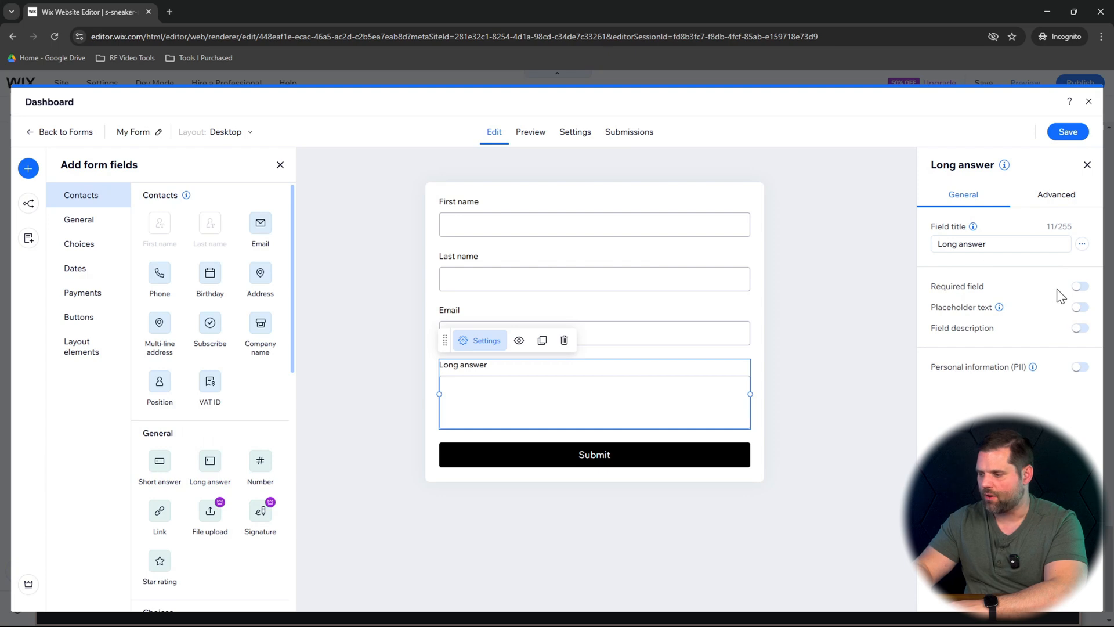
- Make the Email and Long answer fields required, then save the form and return to the site editor
click(739, 341)
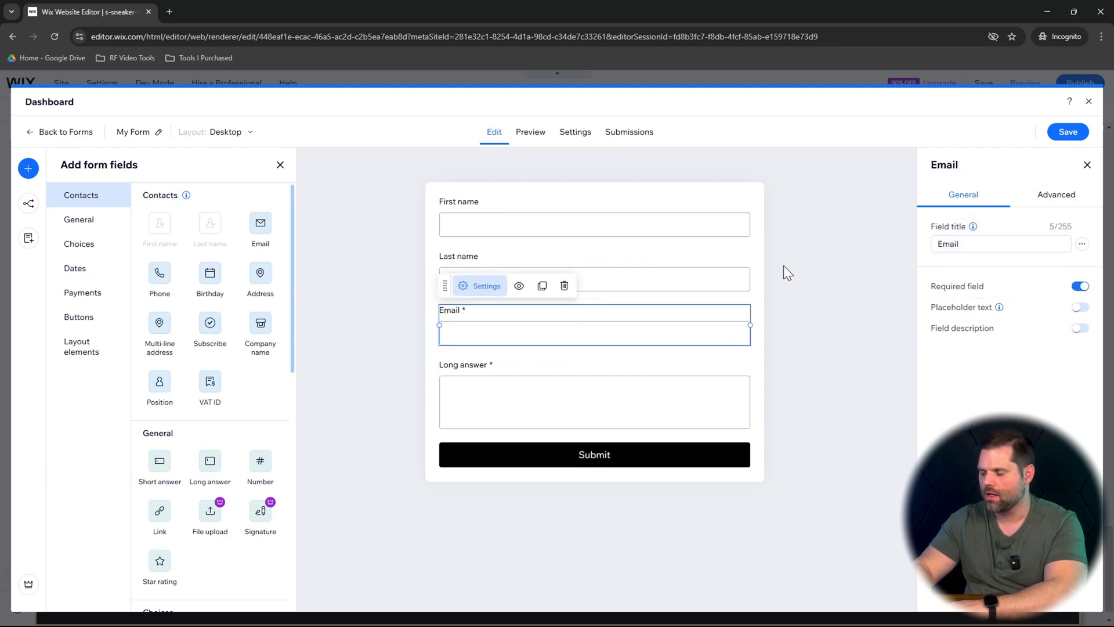
click(881, 396)
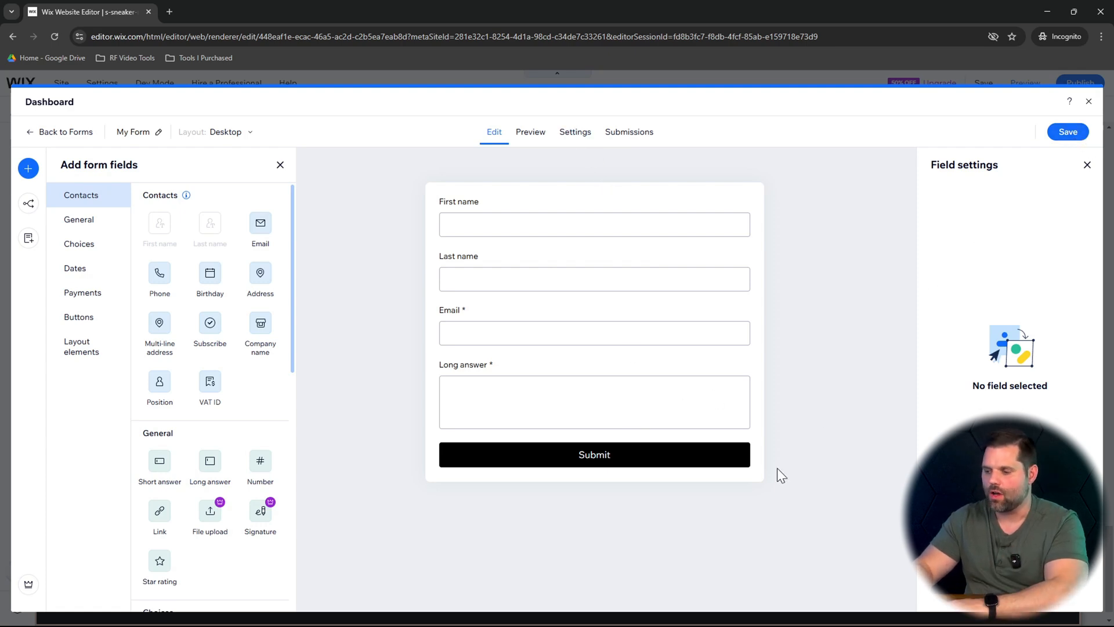
click(681, 468)
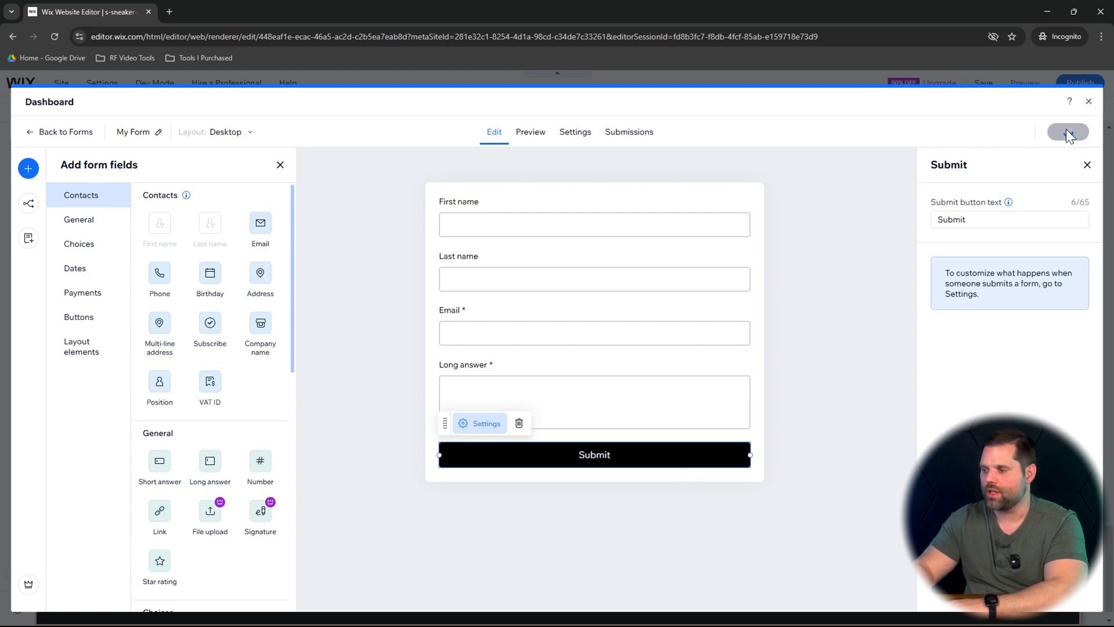
click(1089, 103)
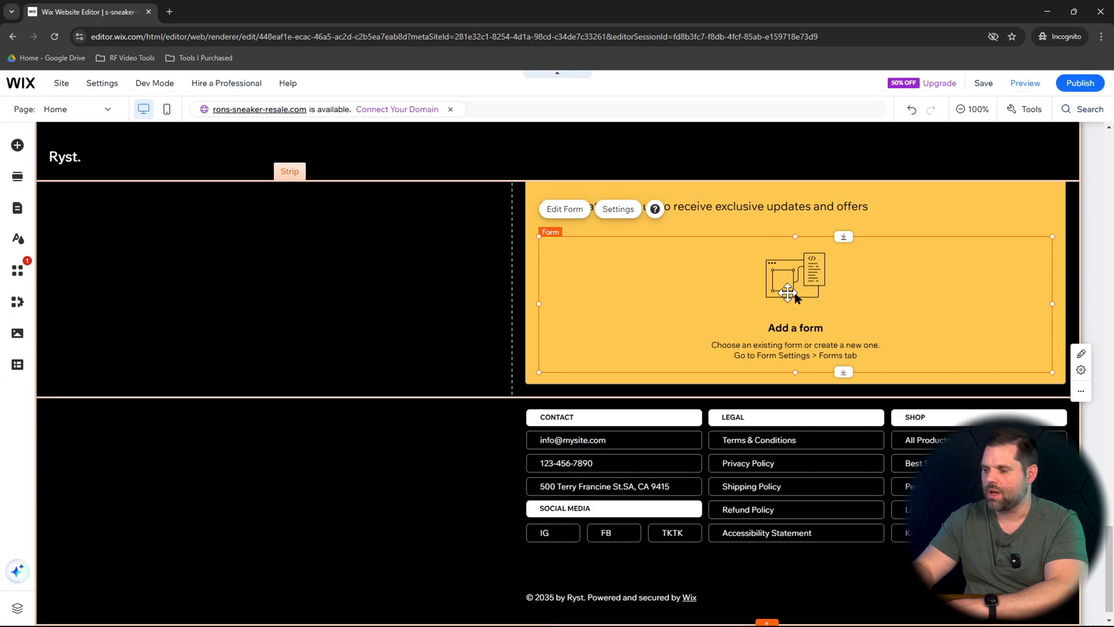
- Assign the newly built form to the empty form element in the footer's yellow sign-up box
click(618, 210)
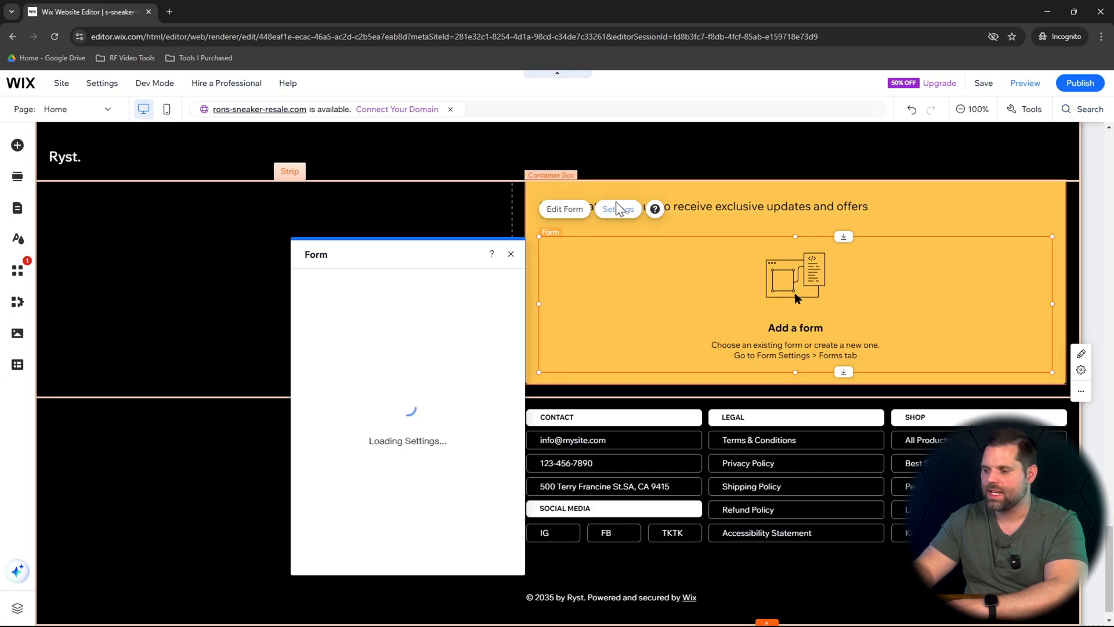
click(400, 348)
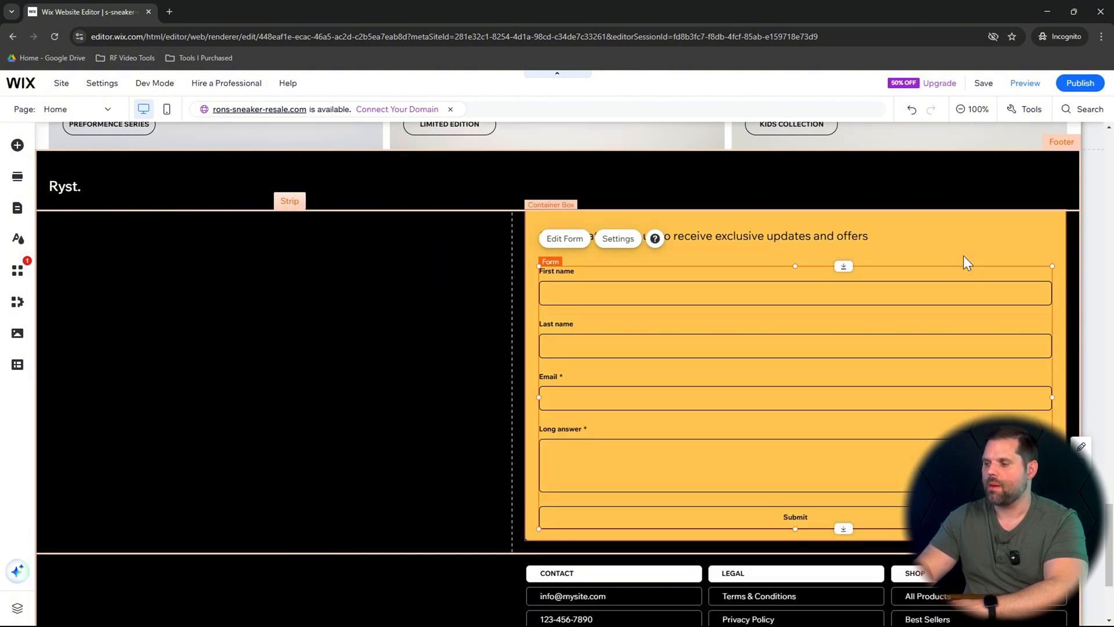
click(756, 220)
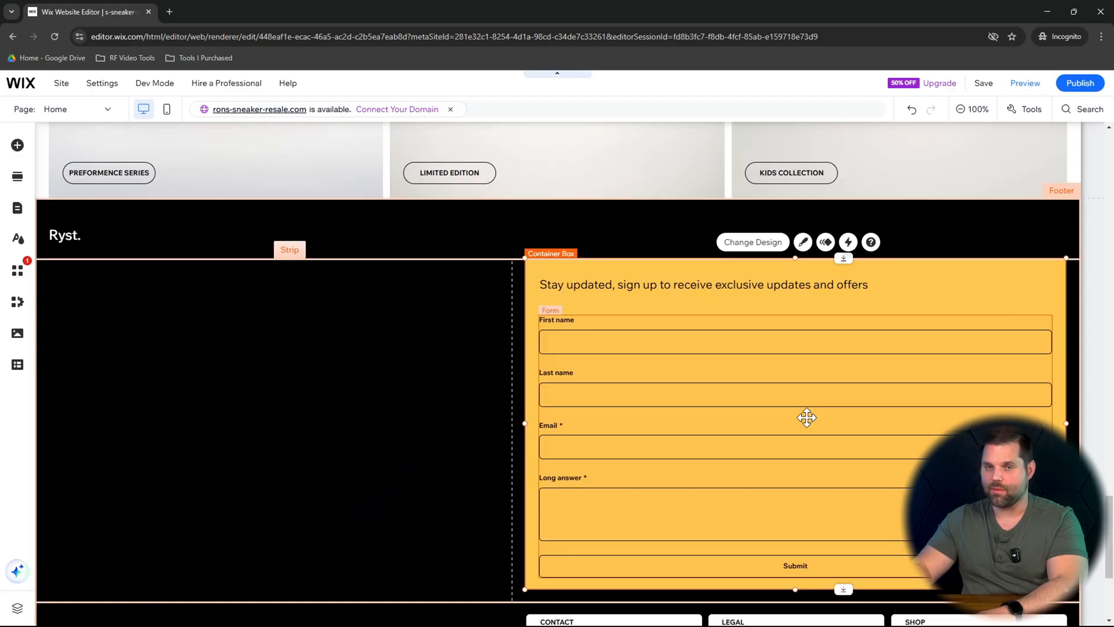
- Look over the home page sections between the footer and the welcome header
scroll(807, 418, up, 15)
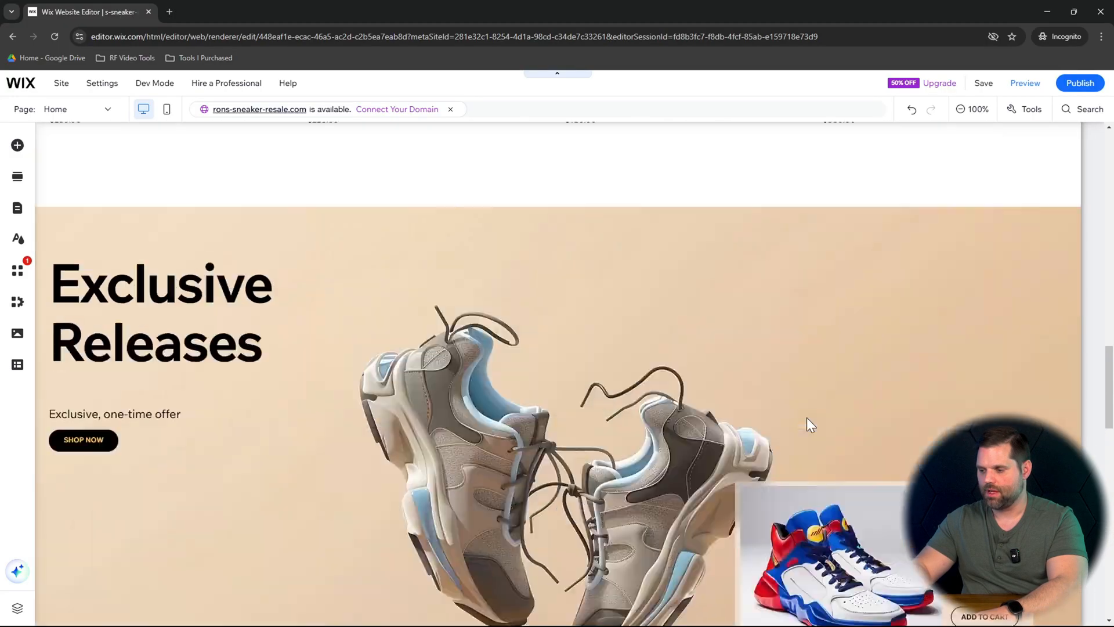
scroll(807, 418, down, 5)
scroll(808, 418, up, 5)
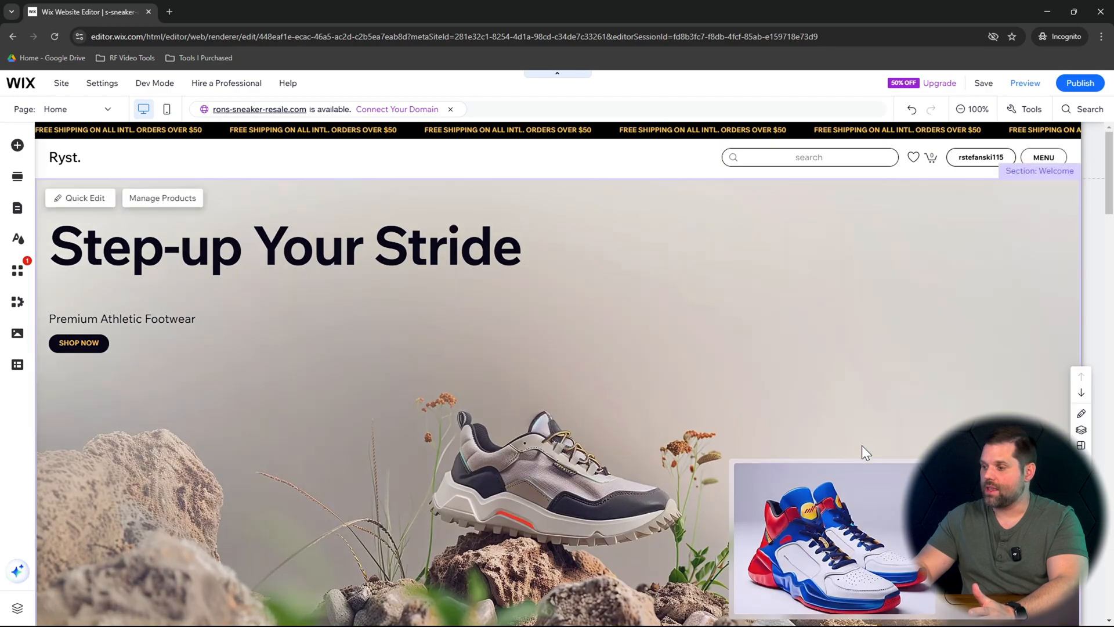
scroll(861, 445, down, 20)
scroll(862, 444, up, 20)
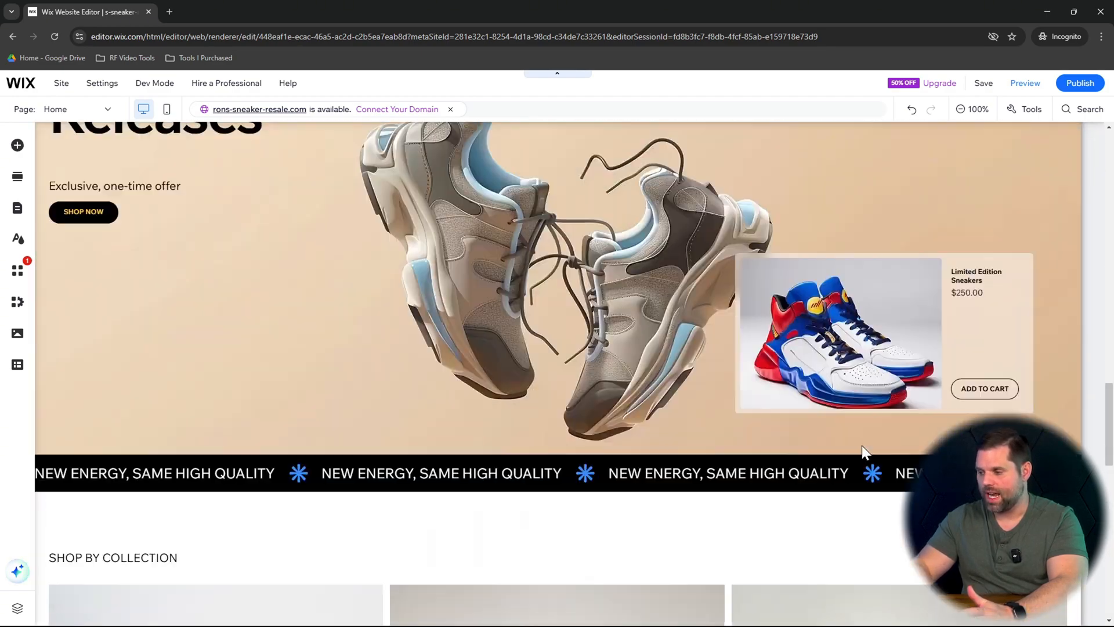
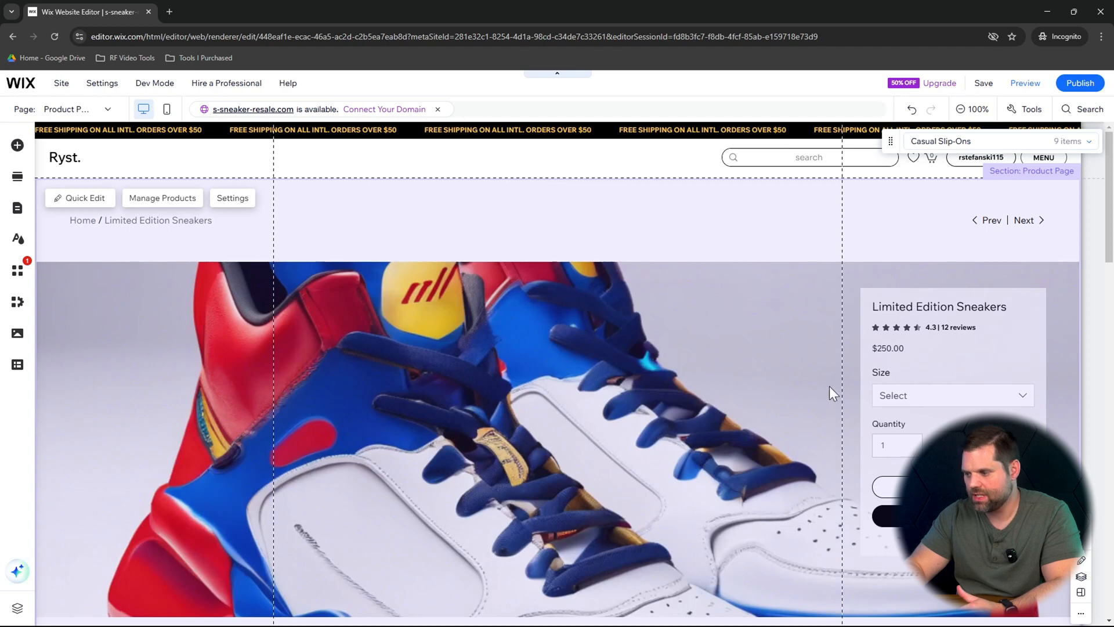
- Examine the Casual Slip-Ons product page layout from the product image down to the reviews
scroll(935, 337, down, 1)
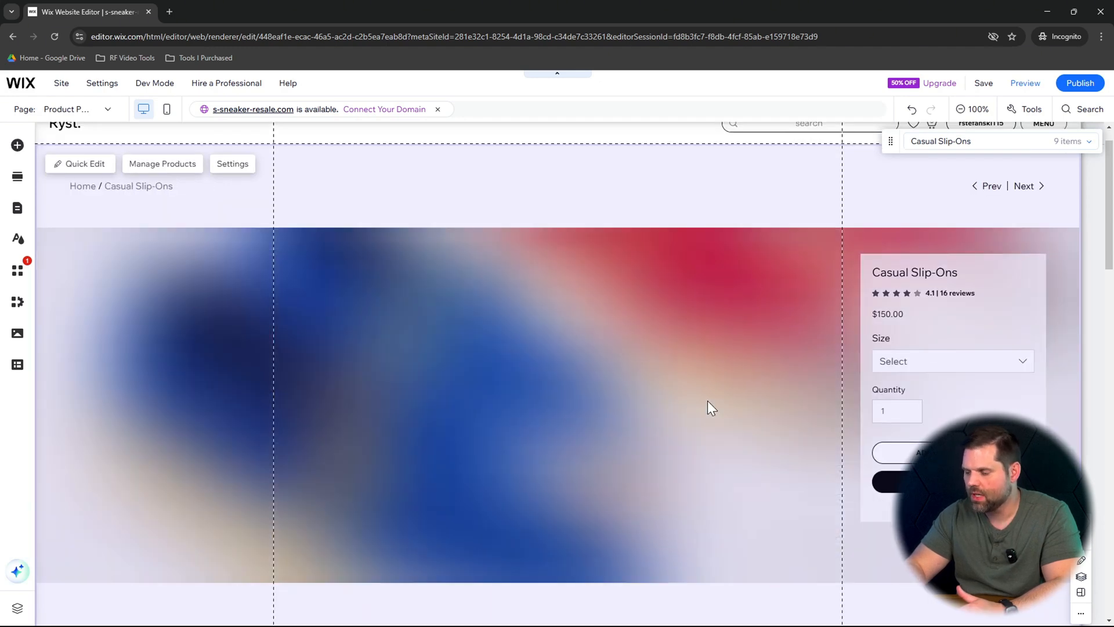
scroll(708, 400, down, 3)
scroll(639, 404, down, 1)
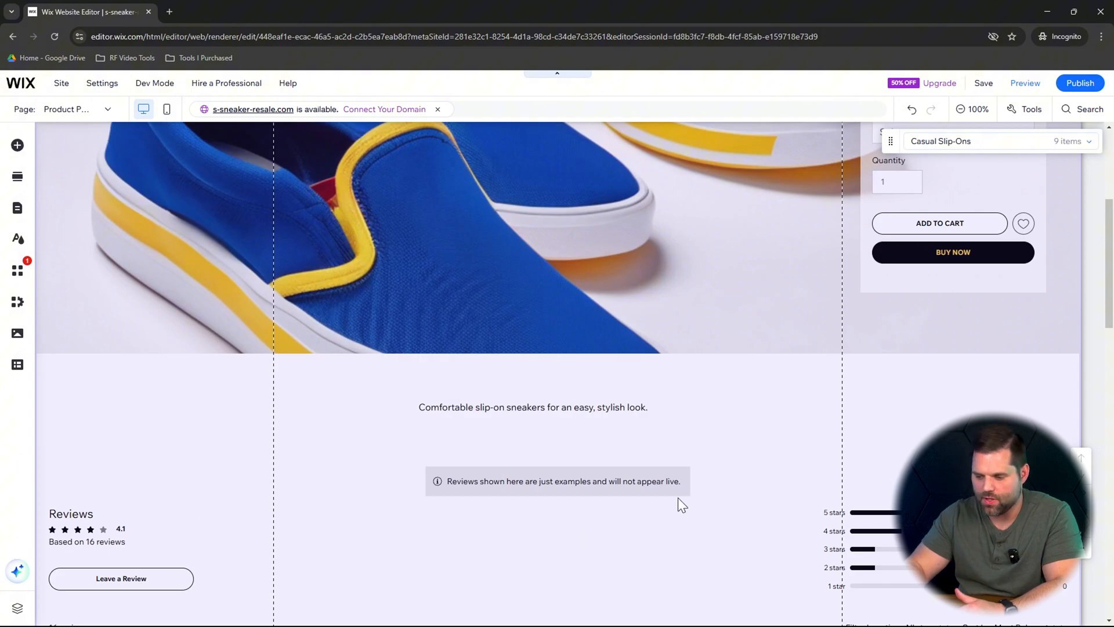
scroll(678, 496, down, 8)
scroll(678, 497, up, 6)
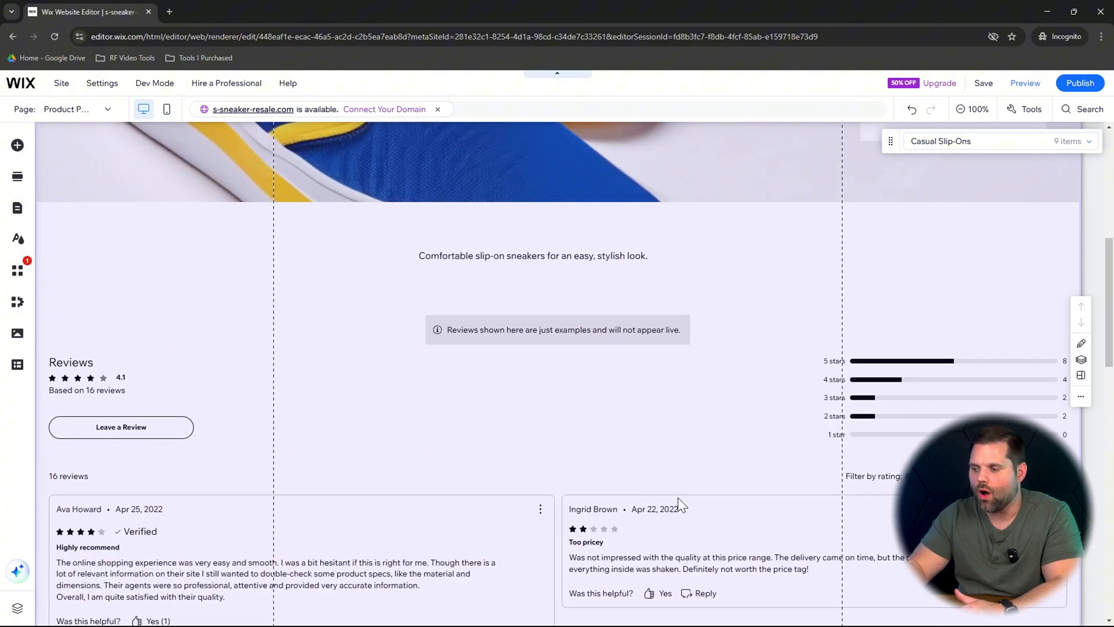
scroll(677, 497, up, 10)
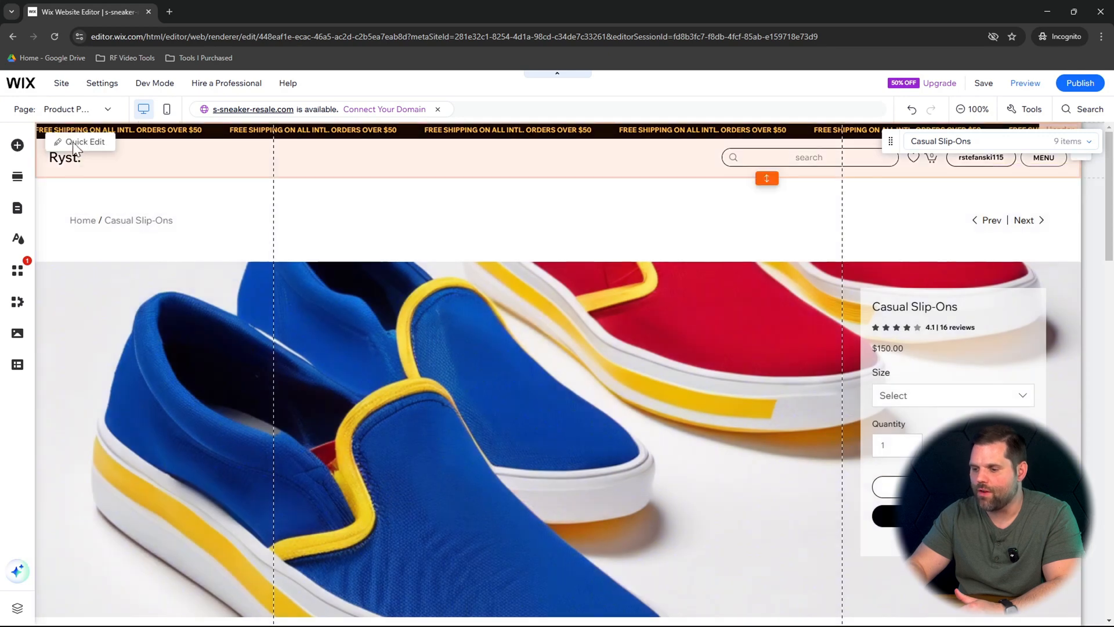
- Switch to the Category Page and look over its filters and All Products grid
click(91, 116)
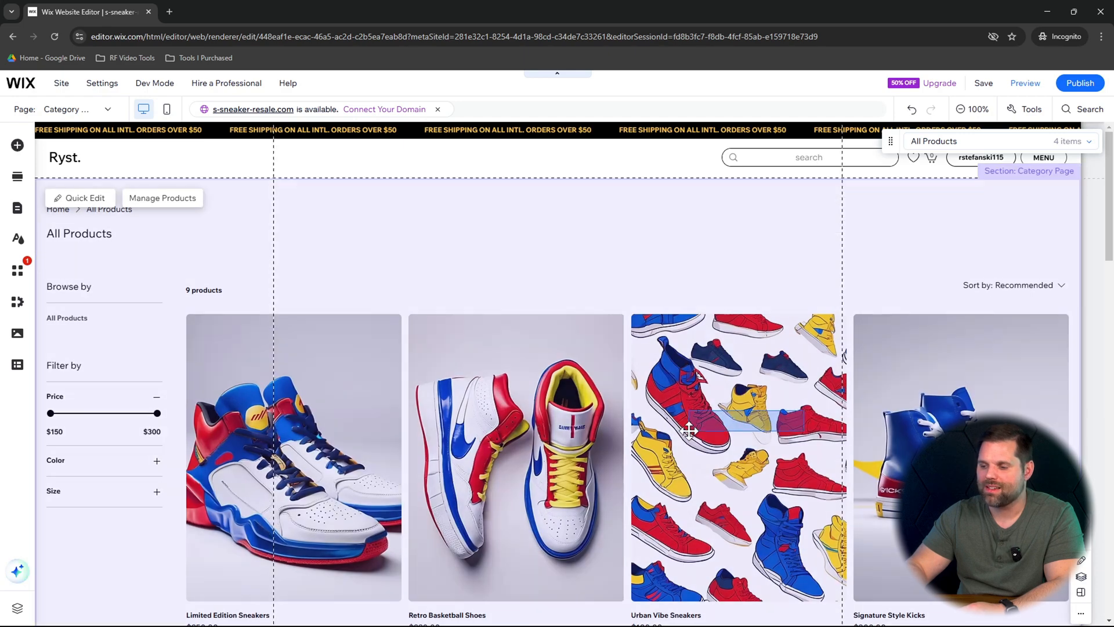
scroll(658, 331, down, 4)
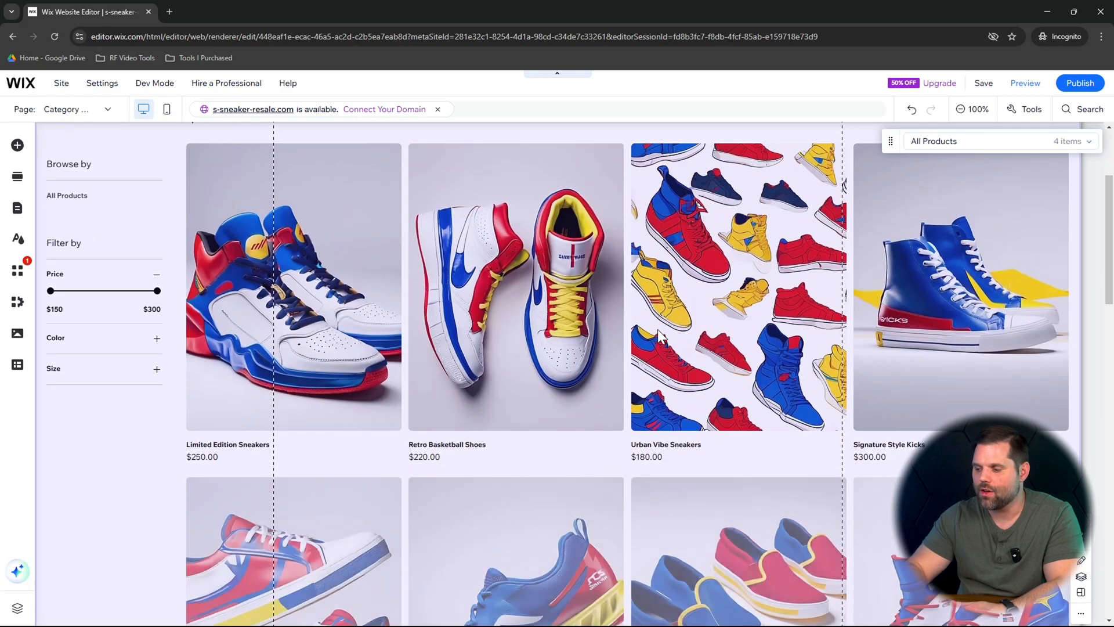
scroll(591, 416, up, 4)
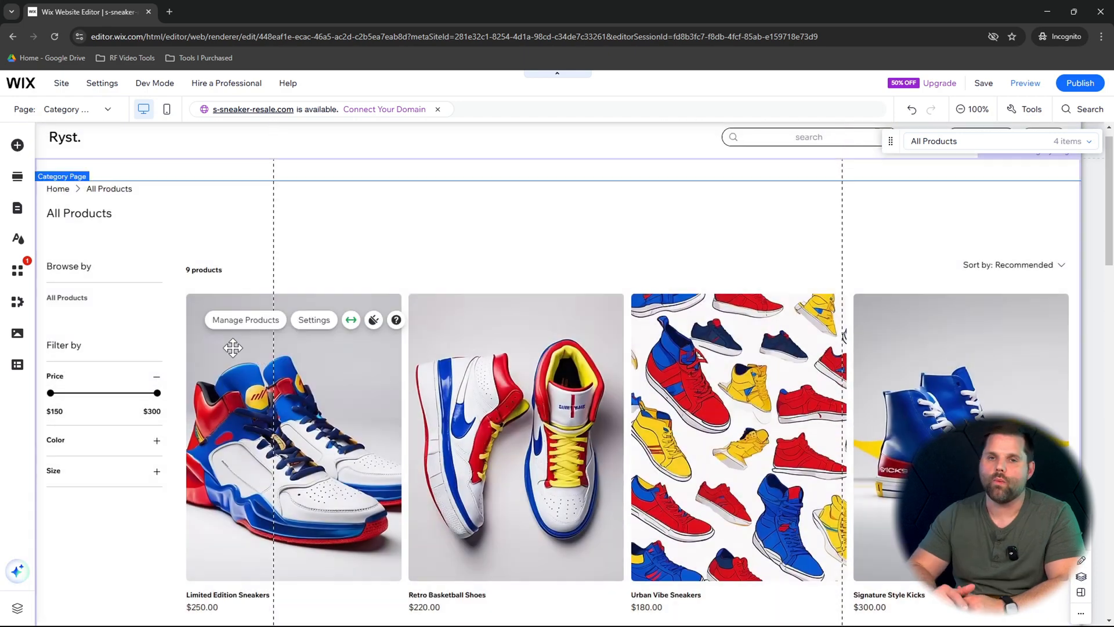
- Open the Limited Edition Sneakers entry from the store's product list and review its images, categories and product info
click(247, 321)
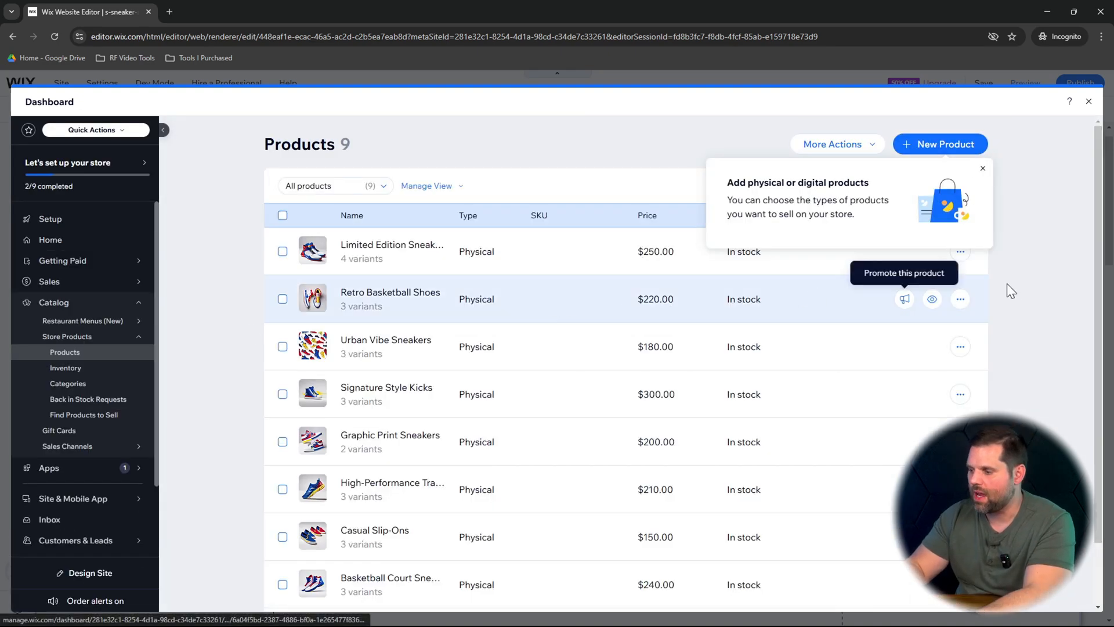
click(982, 169)
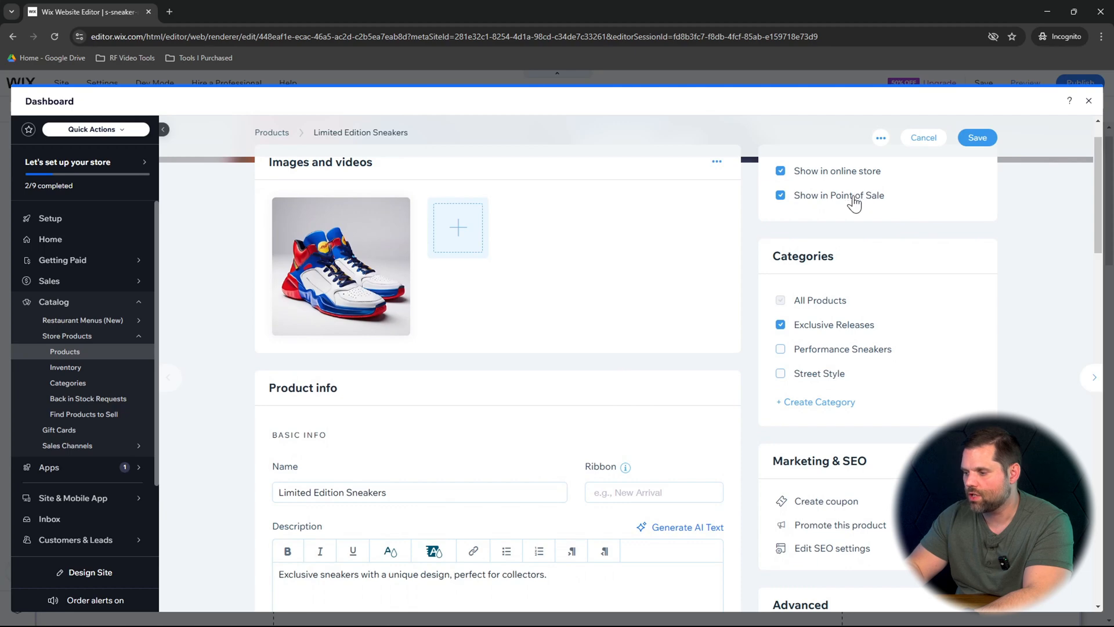
scroll(418, 251, down, 2)
scroll(500, 281, up, 1)
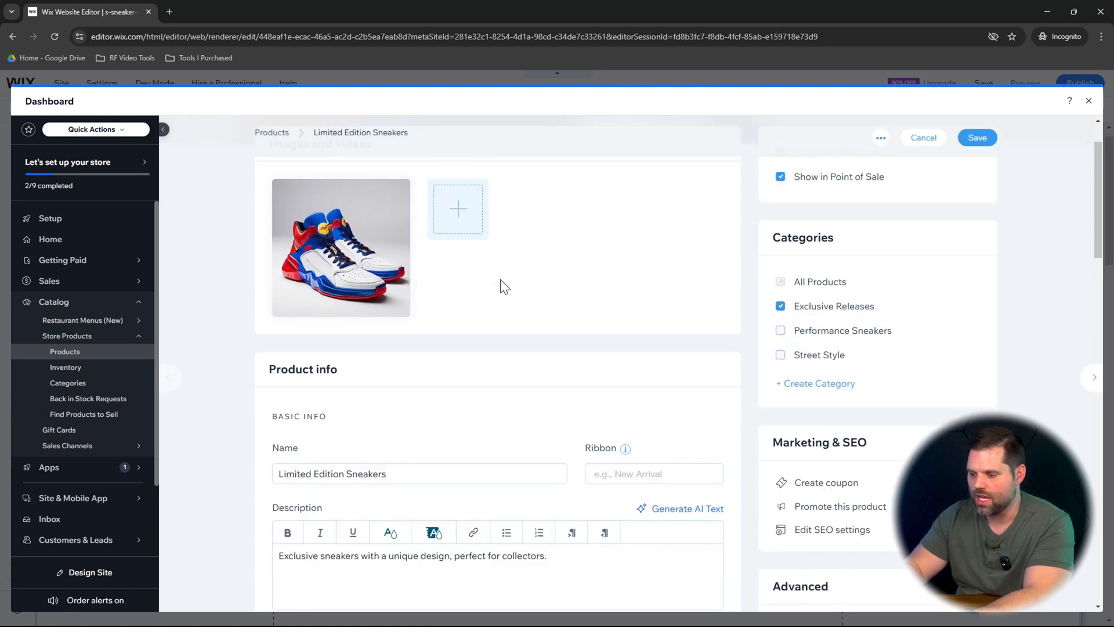
scroll(530, 352, down, 3)
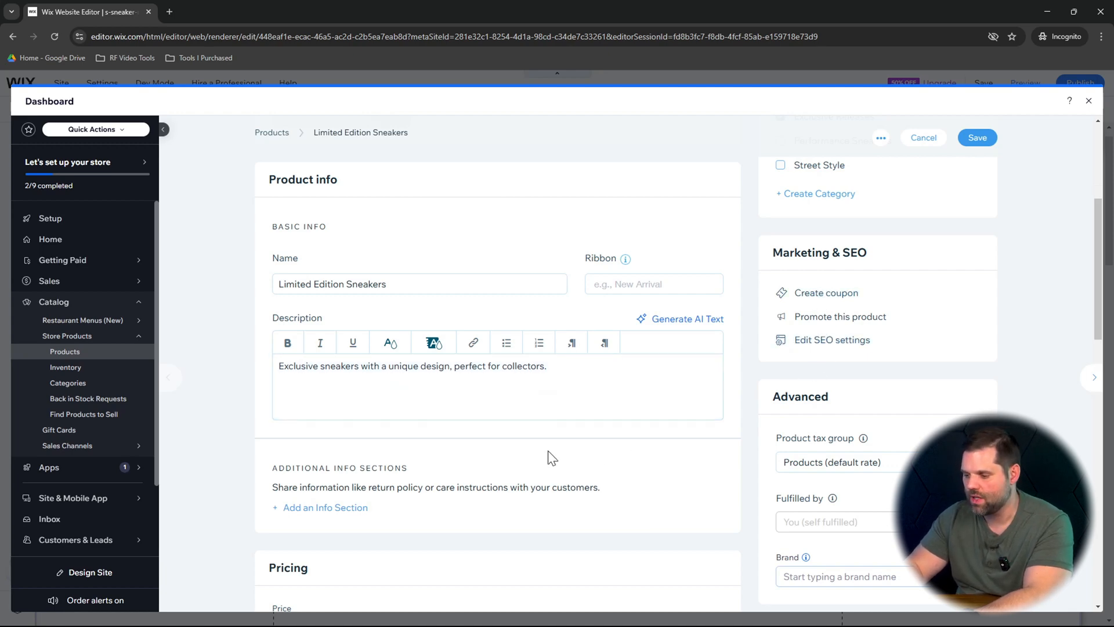
- Put Limited Edition Sneakers on sale with a price of $275 and a 10% discount
scroll(548, 452, down, 5)
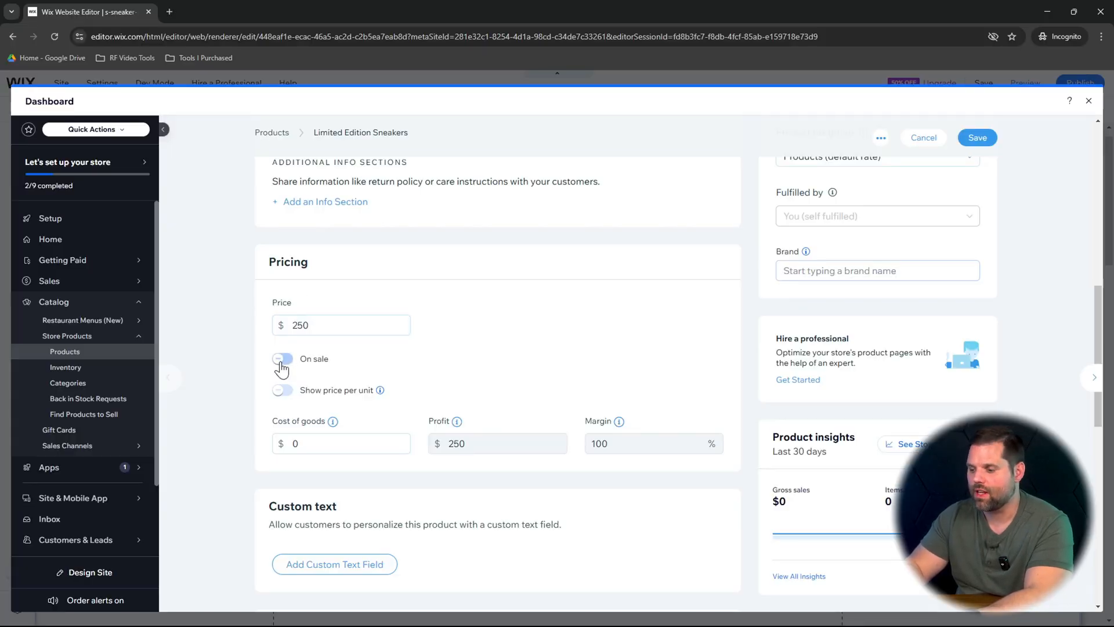
click(283, 360)
click(325, 325)
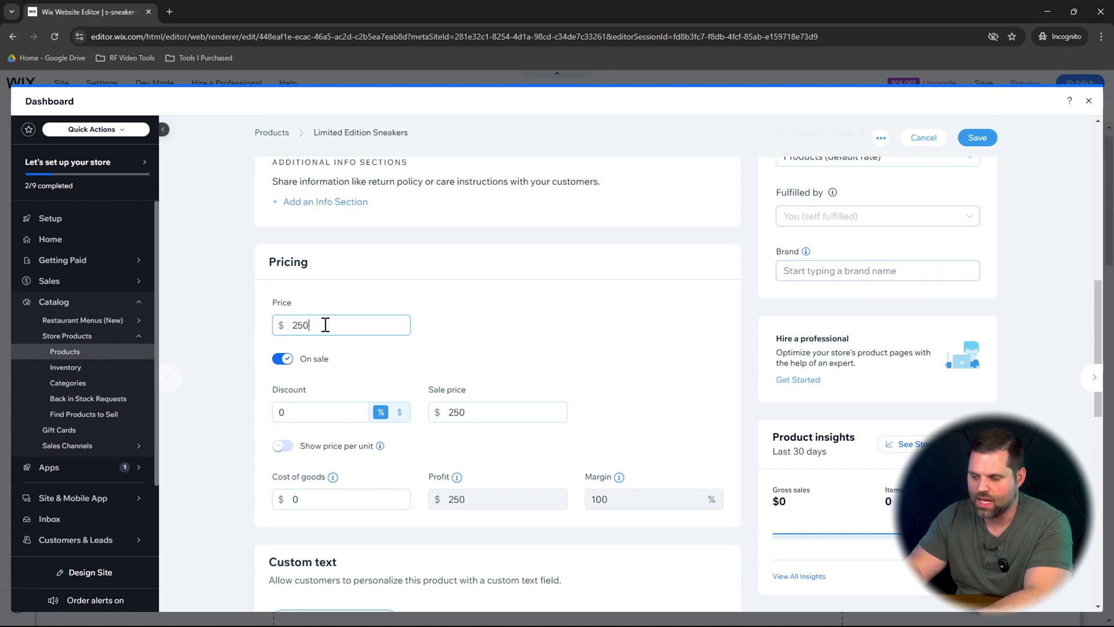
drag(326, 325, 273, 329)
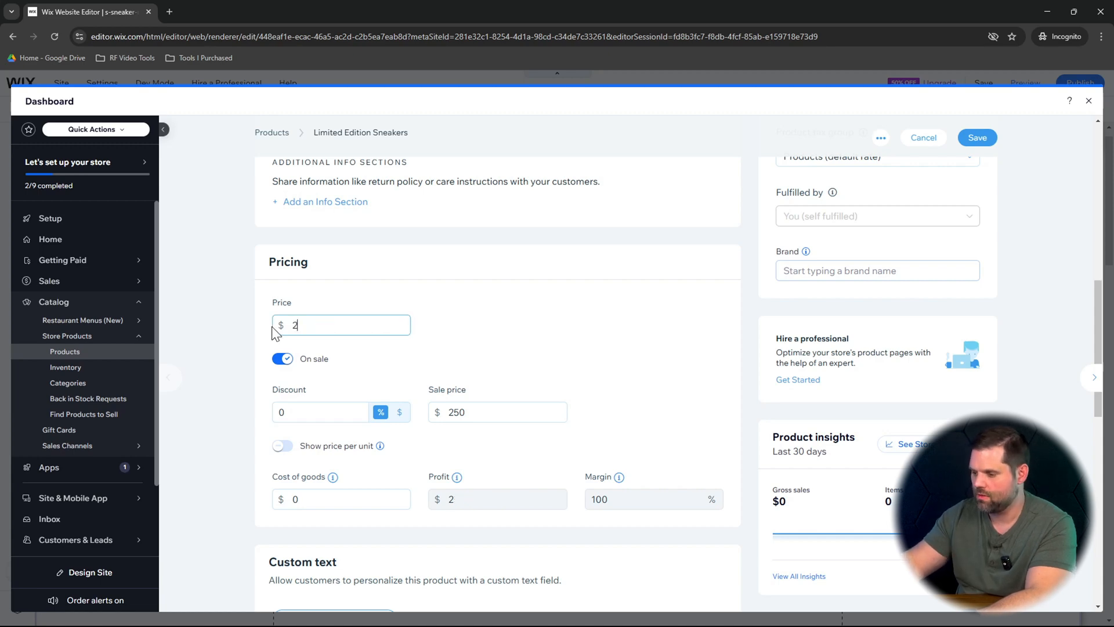
double_click(316, 416)
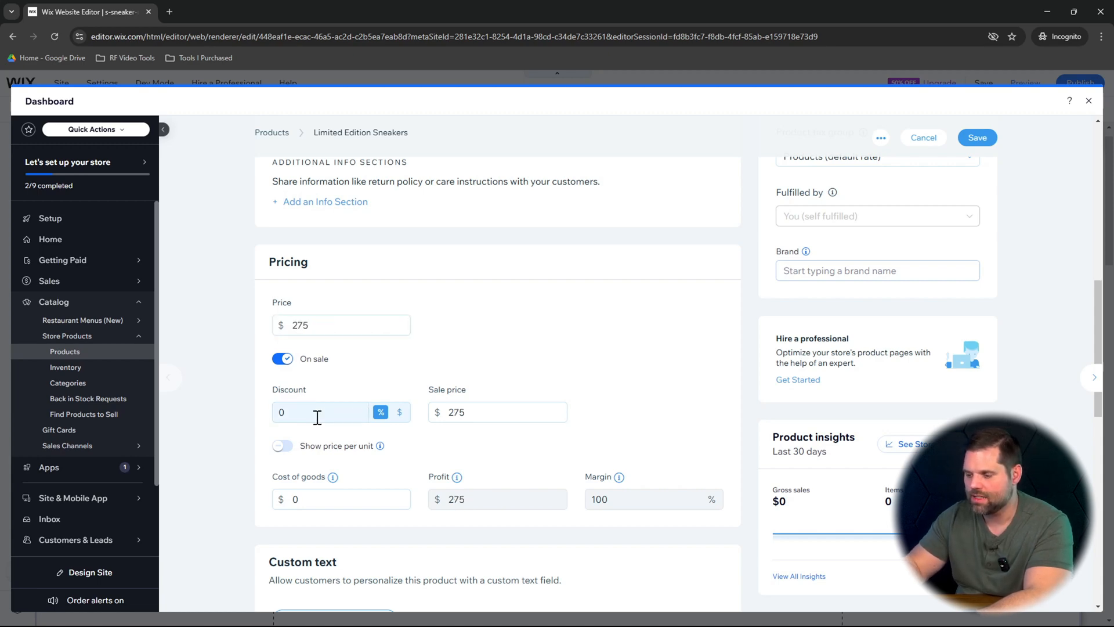
text(10)
click(560, 370)
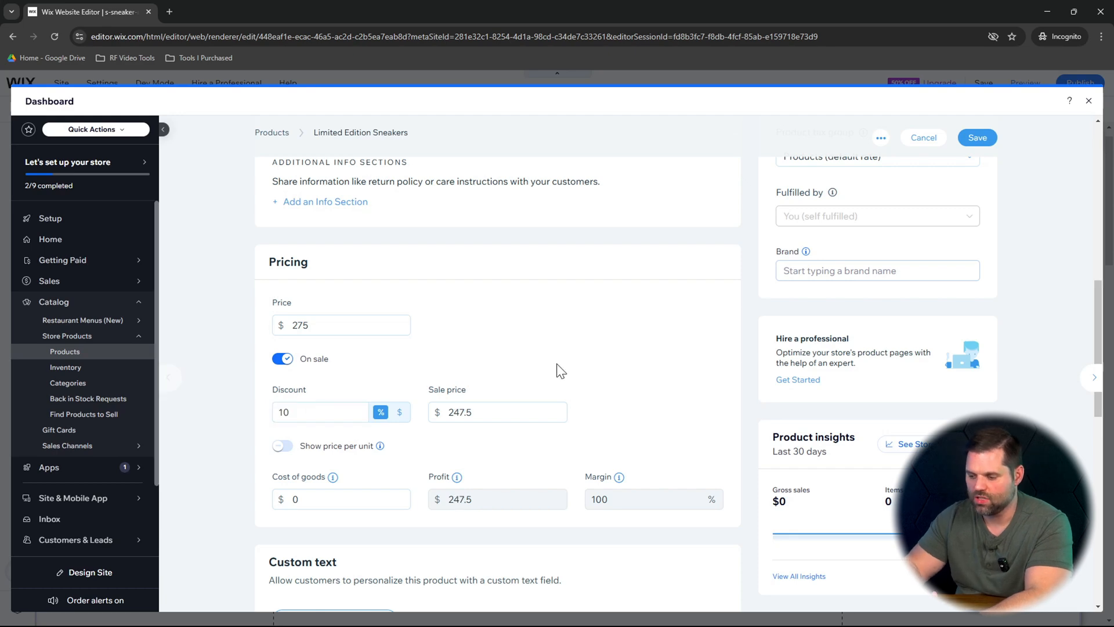
- Set the cost of goods for Limited Edition Sneakers to $100
scroll(599, 326, down, 2)
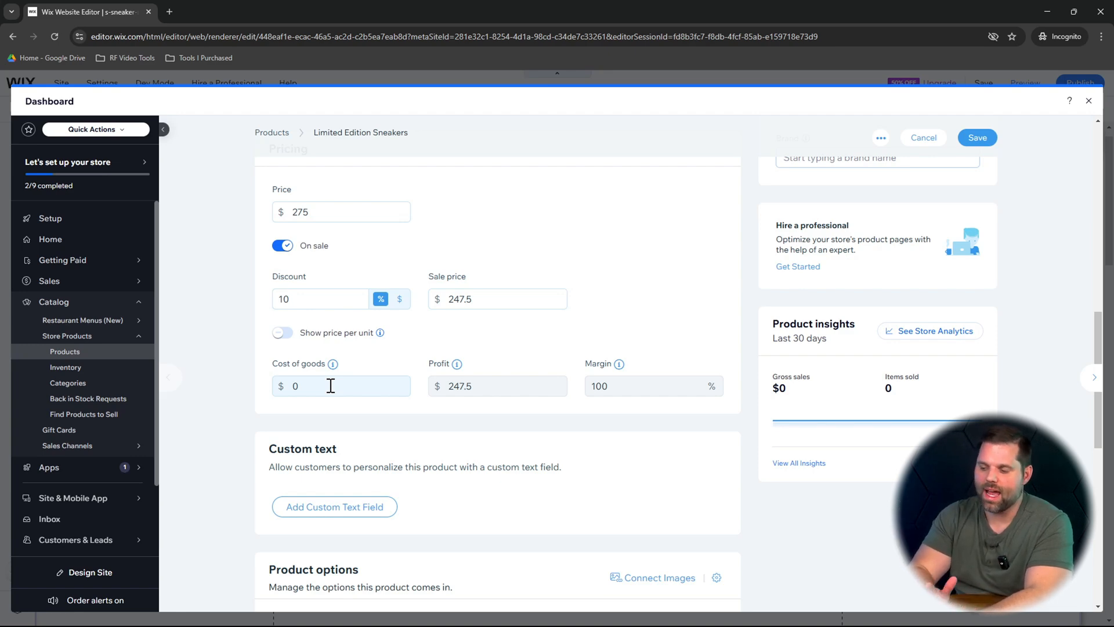
click(331, 386)
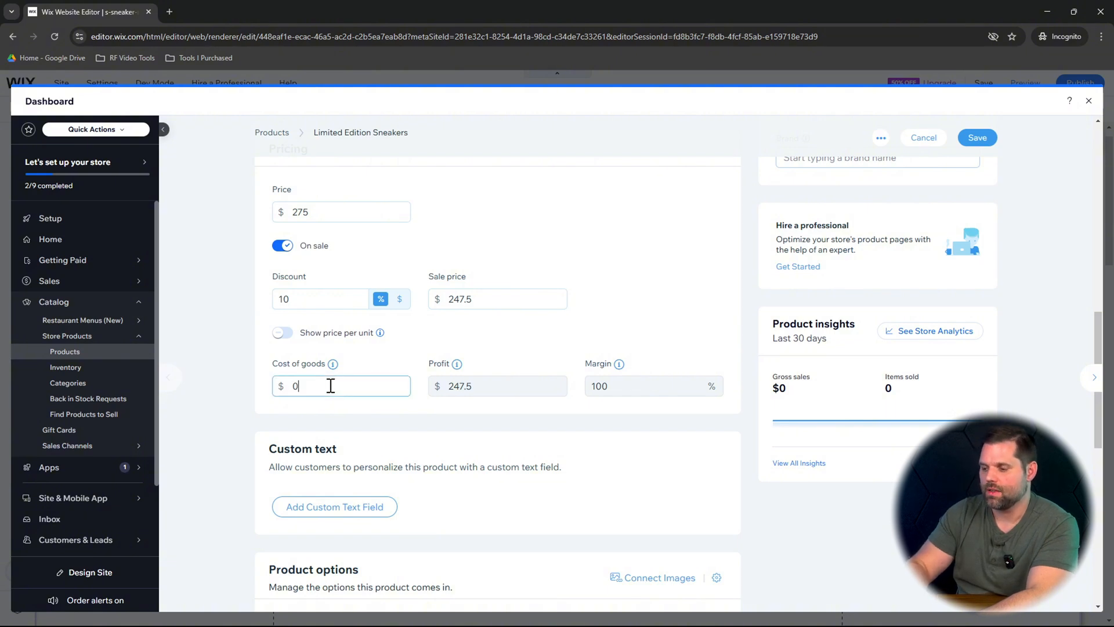
text(100)
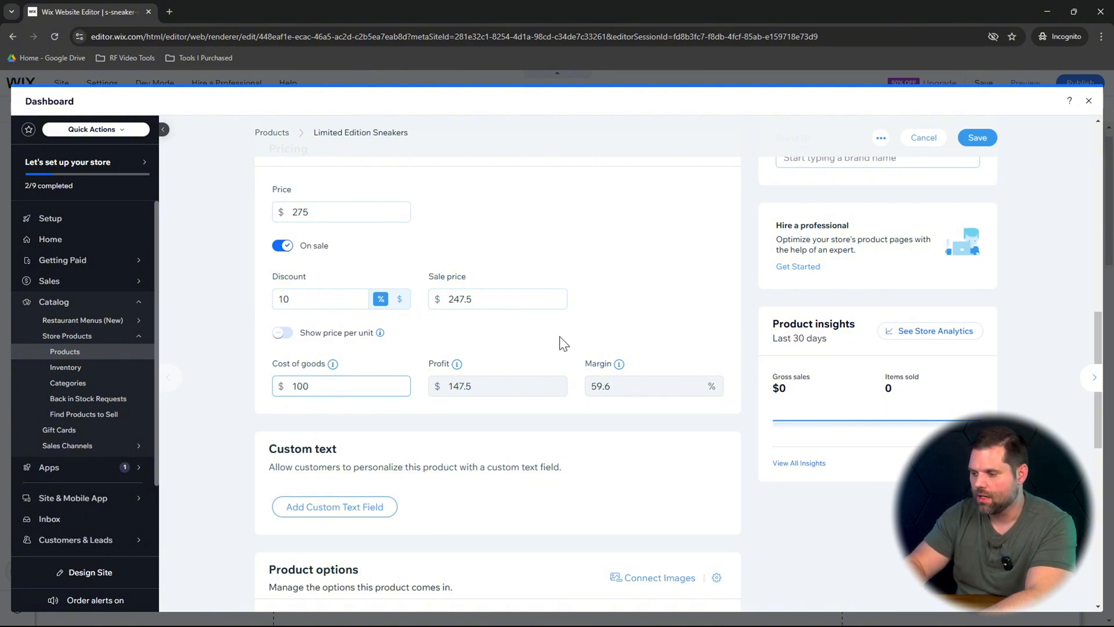
click(673, 313)
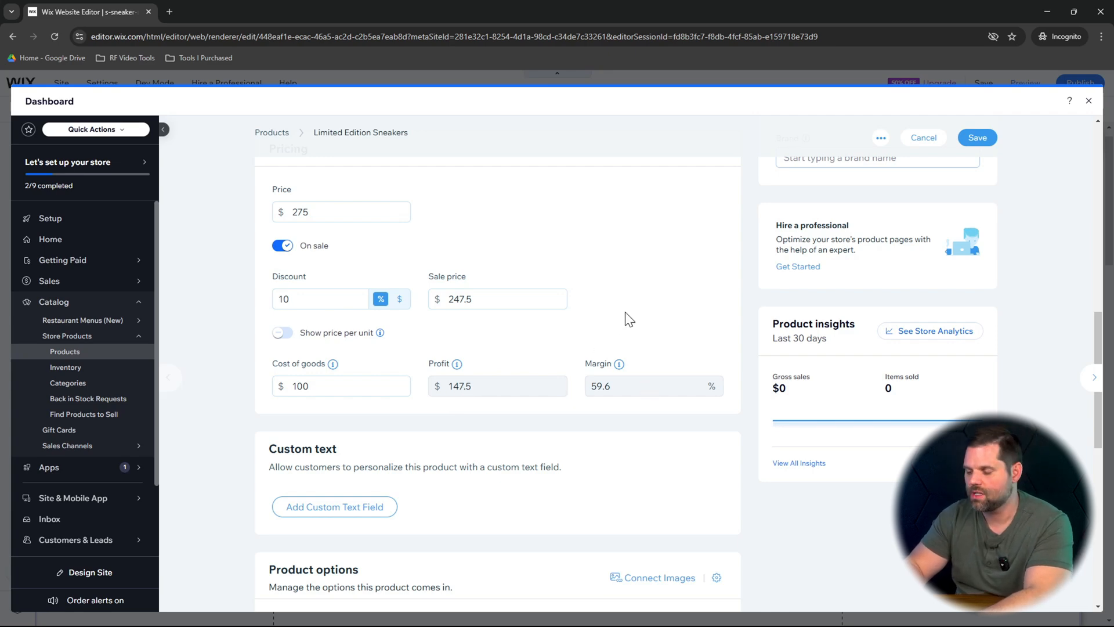
scroll(625, 313, down, 3)
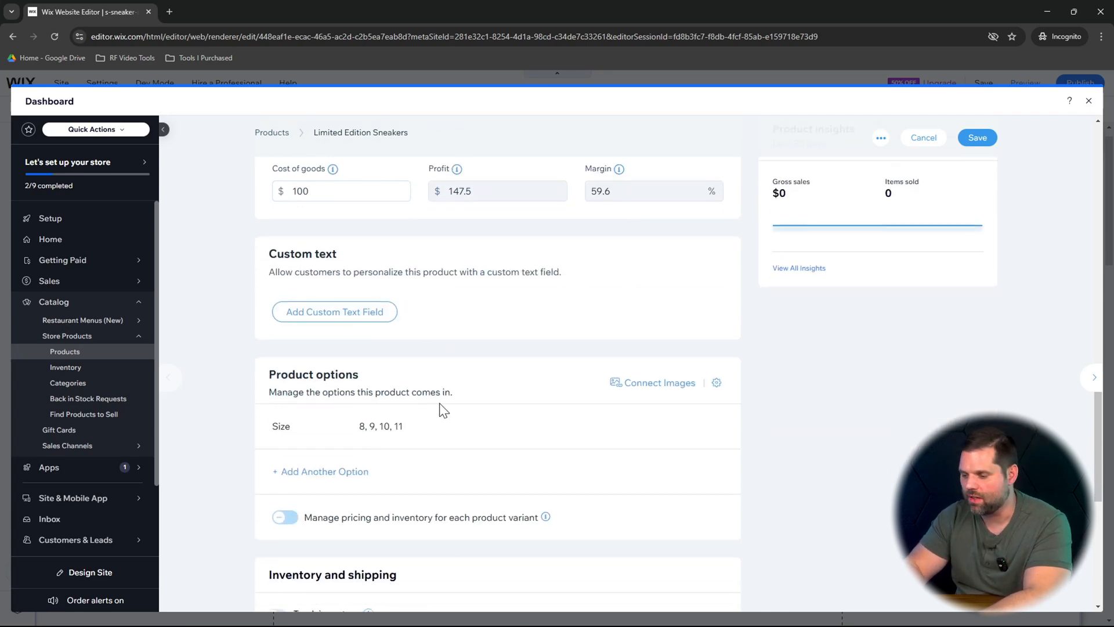
- Review the product options and set the stock status of Limited Edition Sneakers to In stock
scroll(444, 411, down, 1)
scroll(440, 406, down, 3)
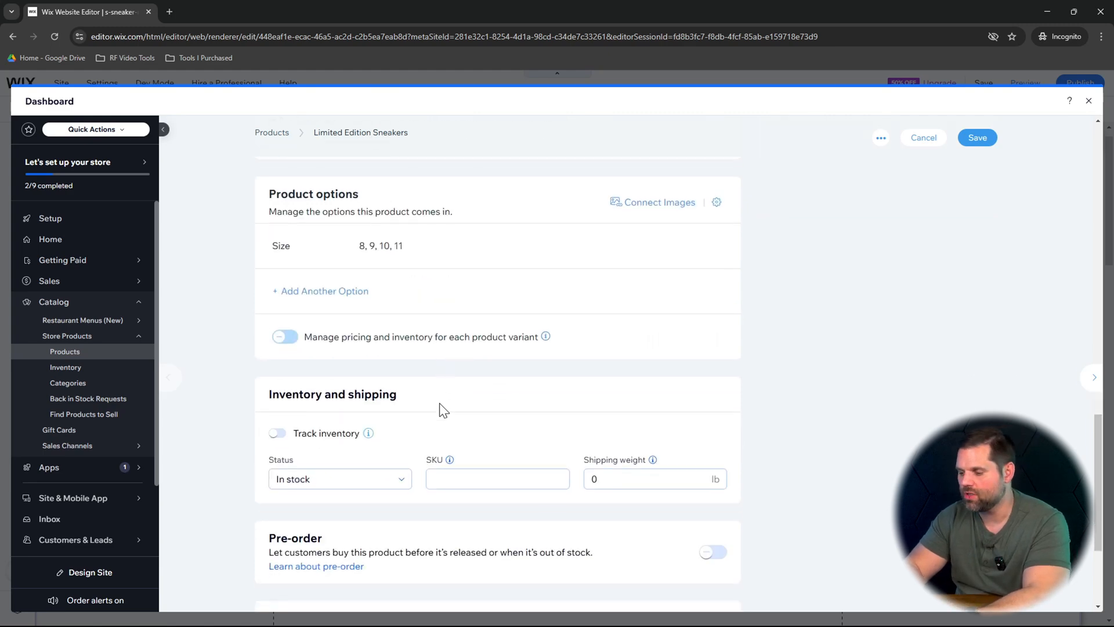
click(379, 363)
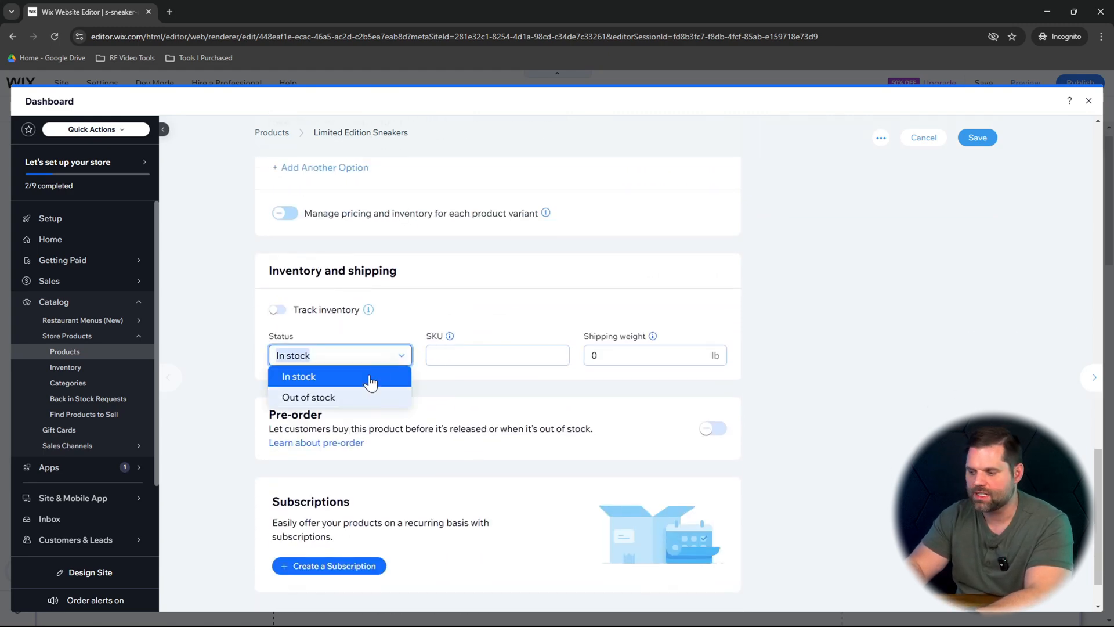
click(383, 376)
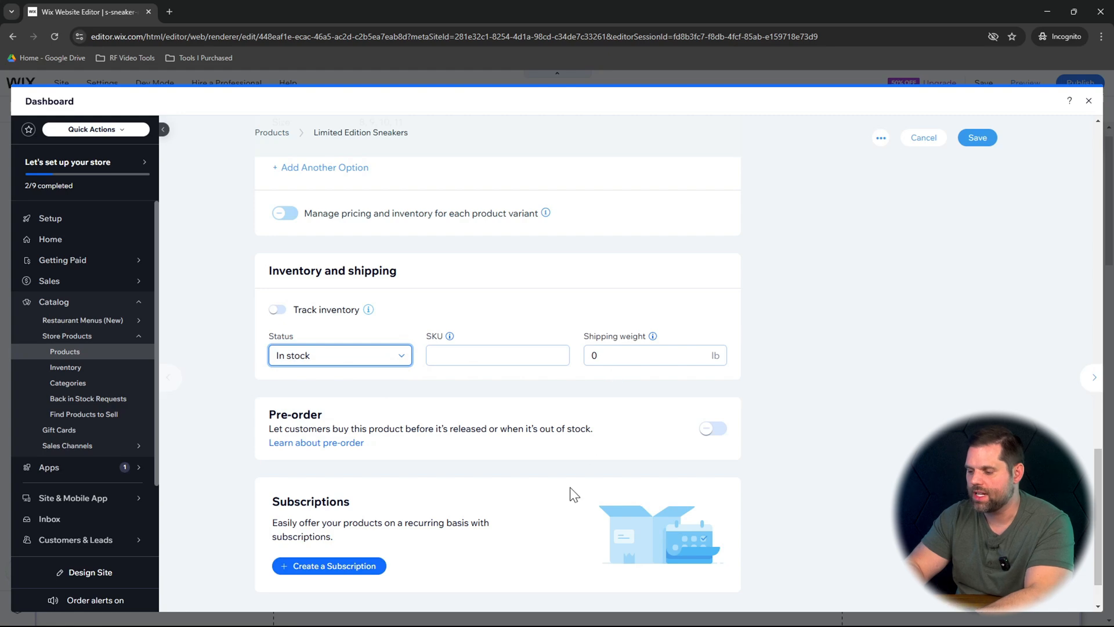
- Check over the product's remaining details, save Limited Edition Sneakers and close the dashboard
scroll(570, 492, down, 1)
scroll(570, 486, up, 10)
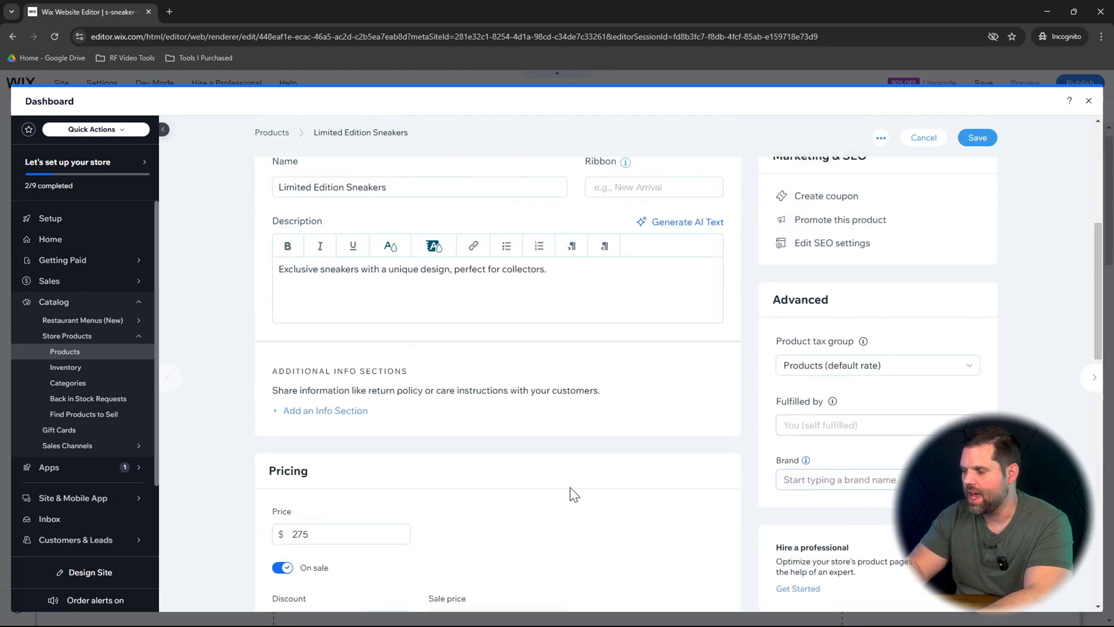
scroll(570, 486, down, 5)
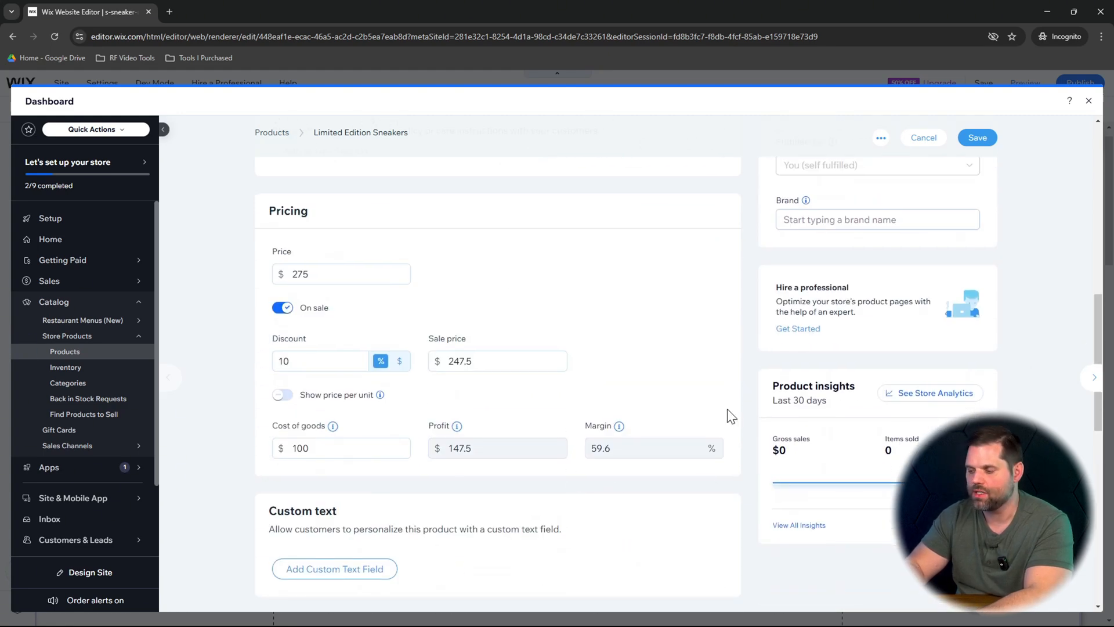
scroll(852, 409, up, 6)
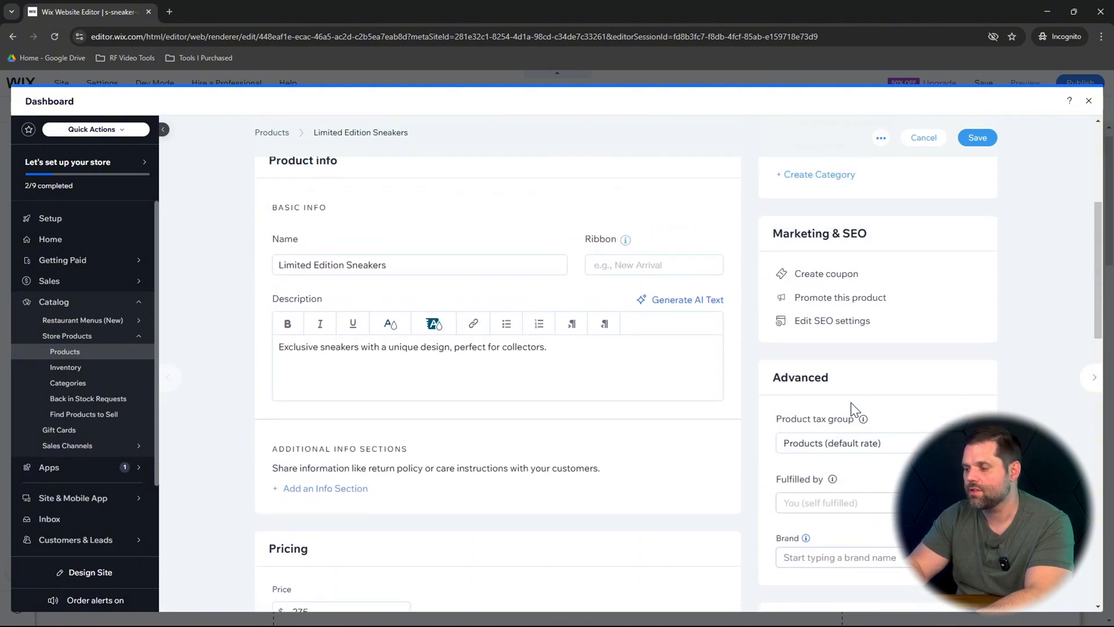
scroll(855, 409, up, 4)
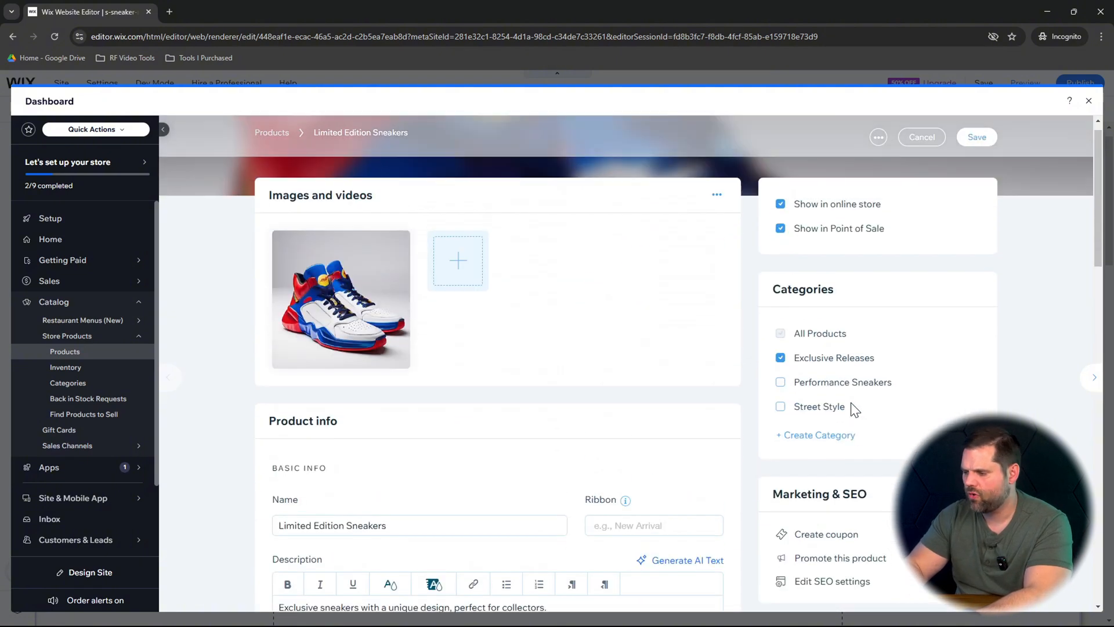
scroll(928, 386, up, 2)
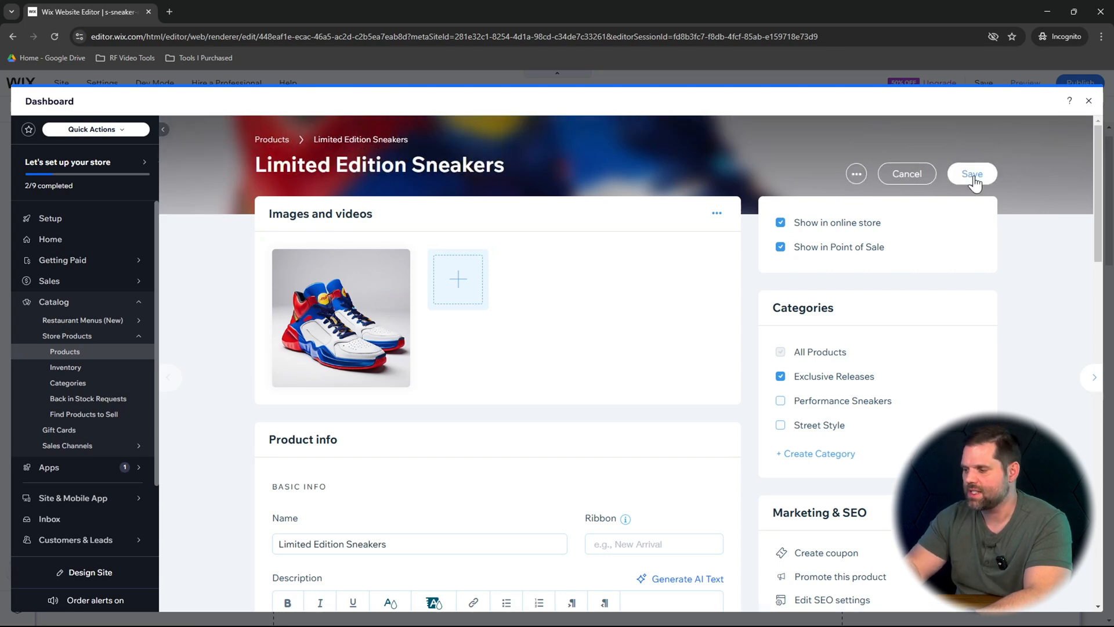
click(973, 174)
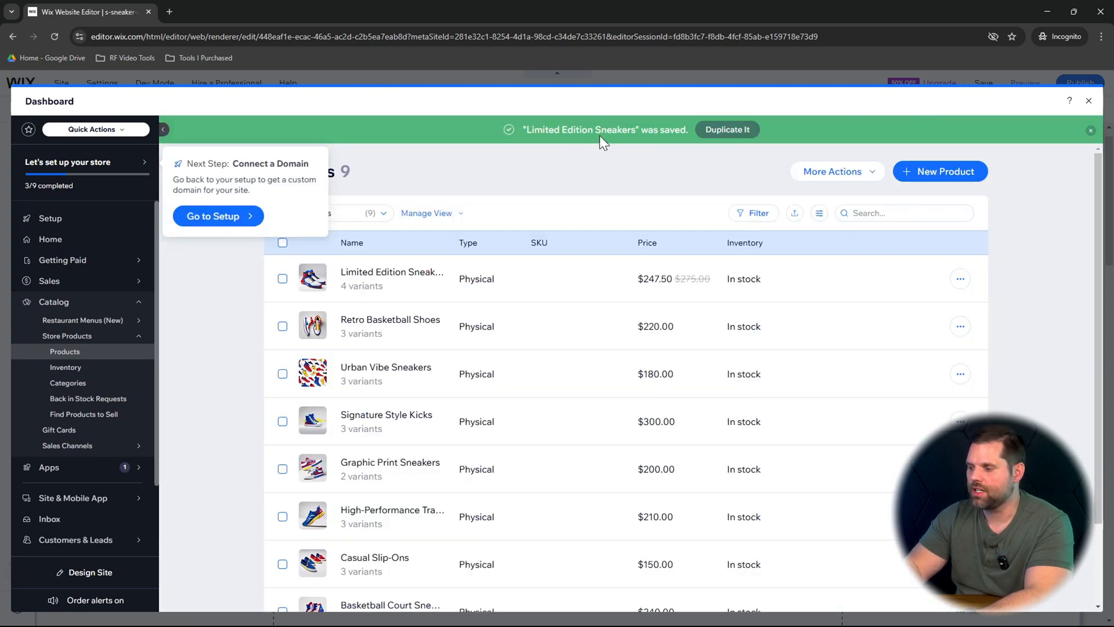
click(1089, 100)
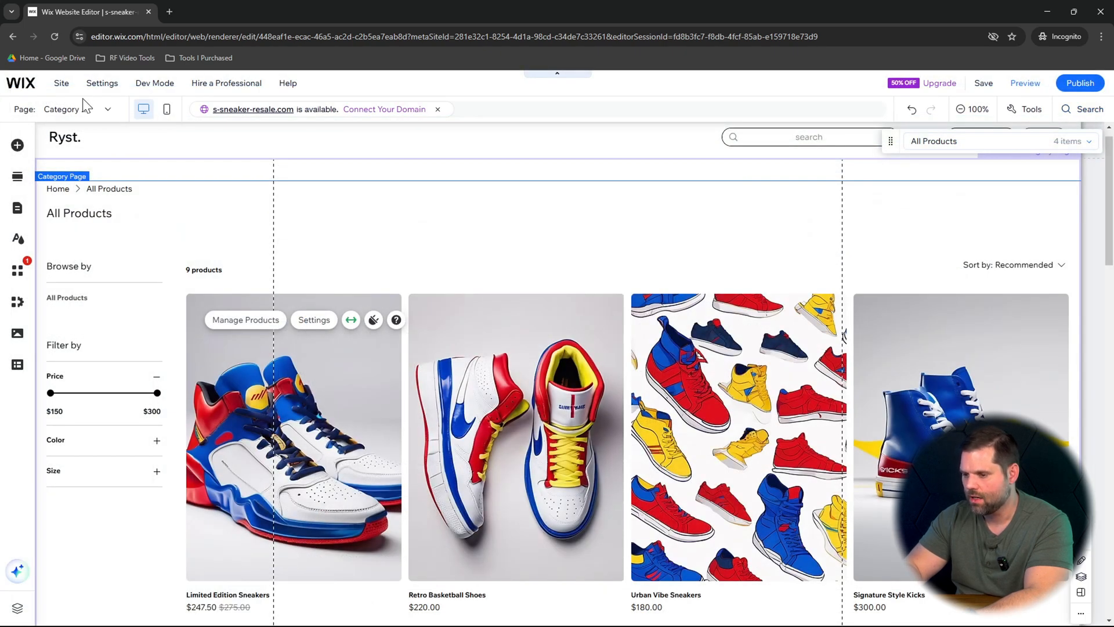
- Reload the editor and look over the product grid on the Category Page
click(56, 37)
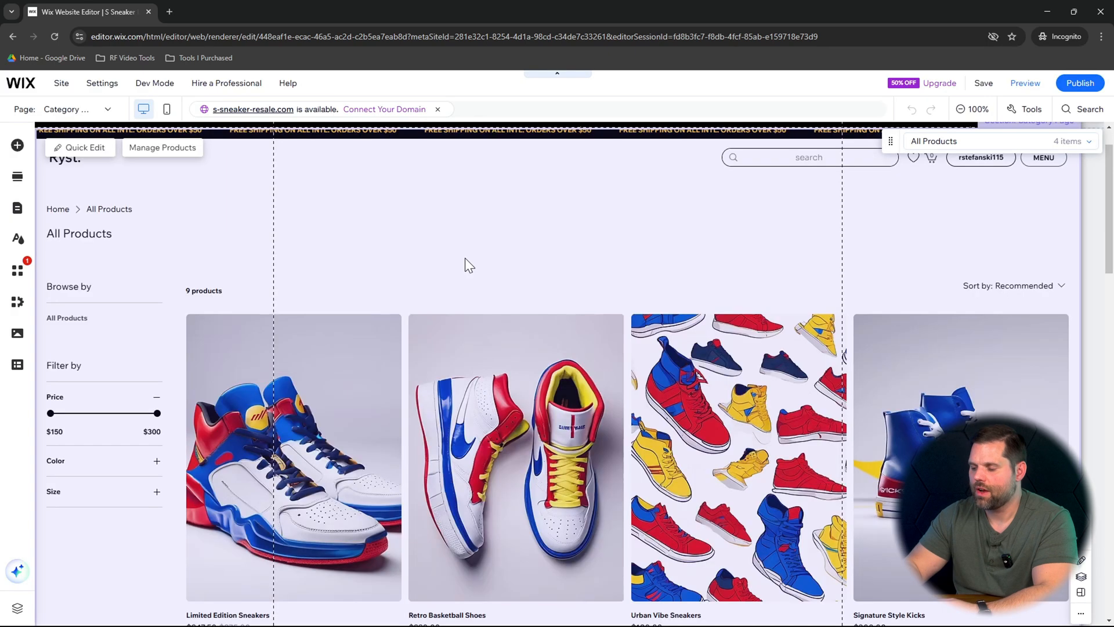
scroll(465, 258, down, 2)
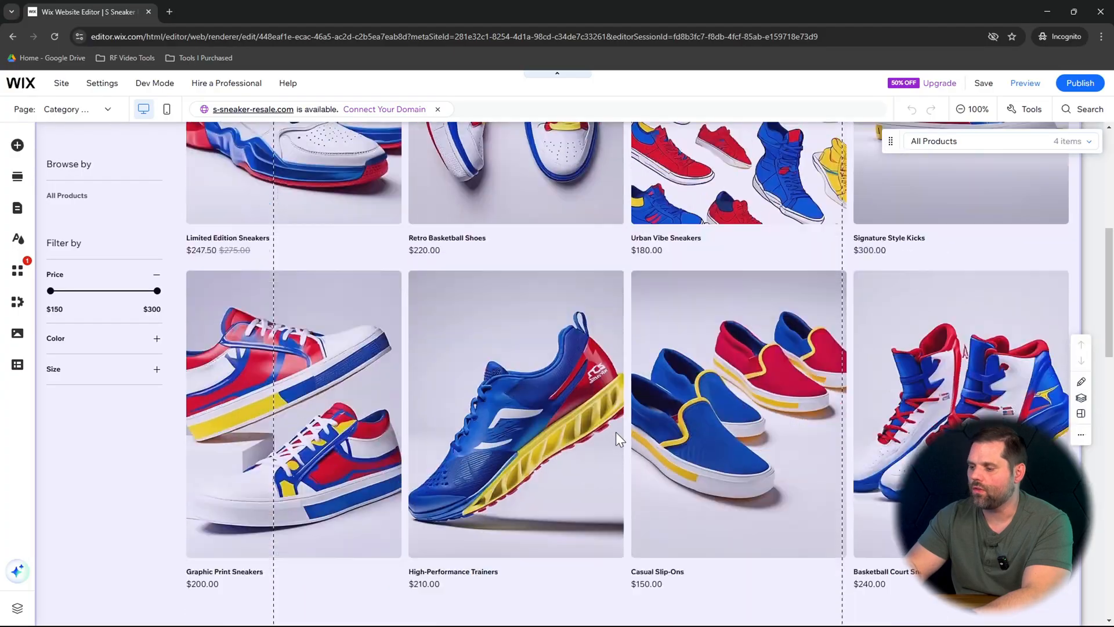
scroll(616, 432, down, 2)
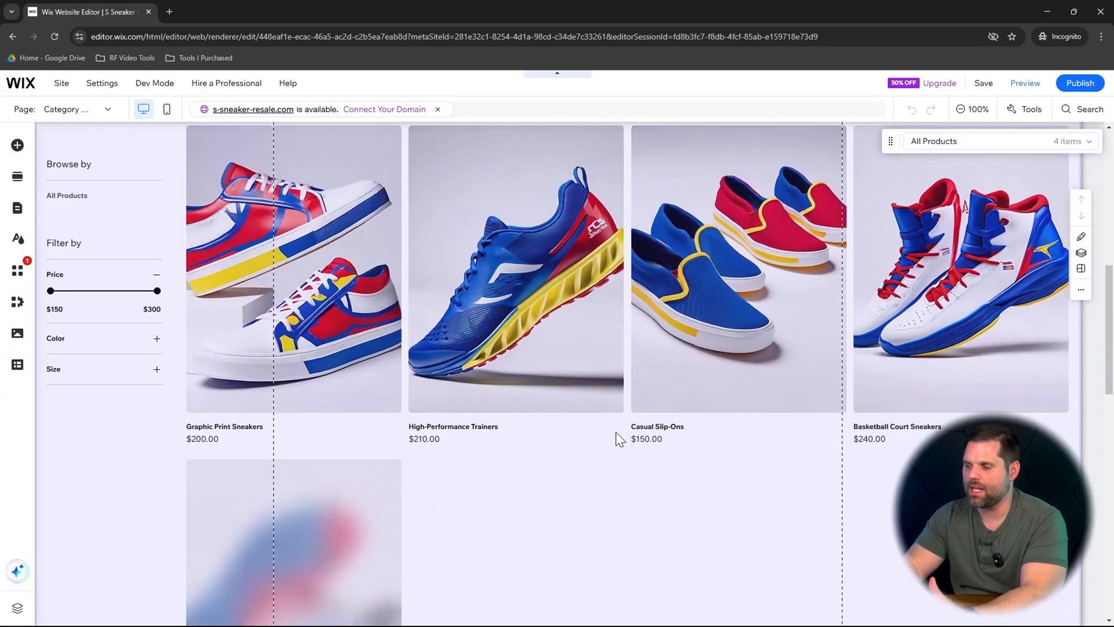
scroll(615, 432, up, 4)
scroll(426, 321, up, 3)
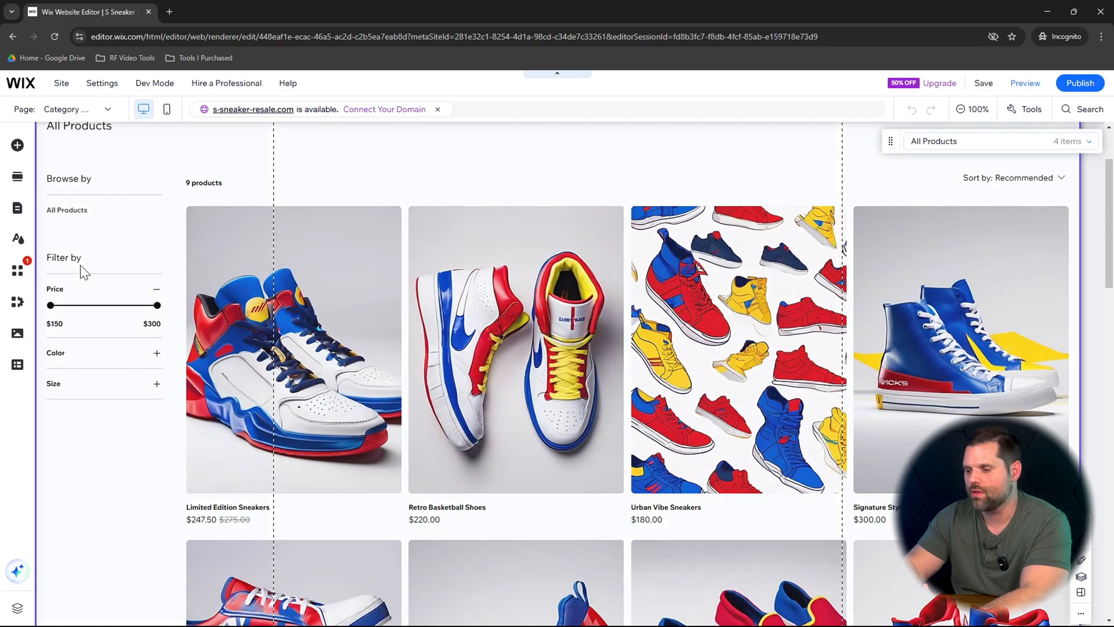
- Open the Category Page settings, examine the options customers can filter by, and close the settings
click(87, 265)
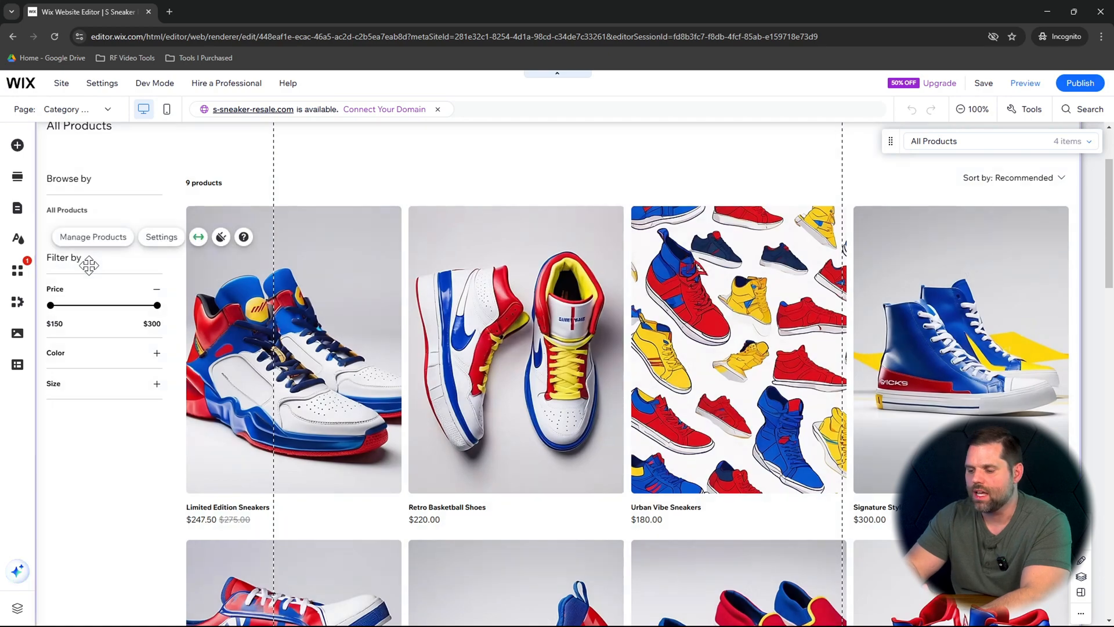
click(117, 240)
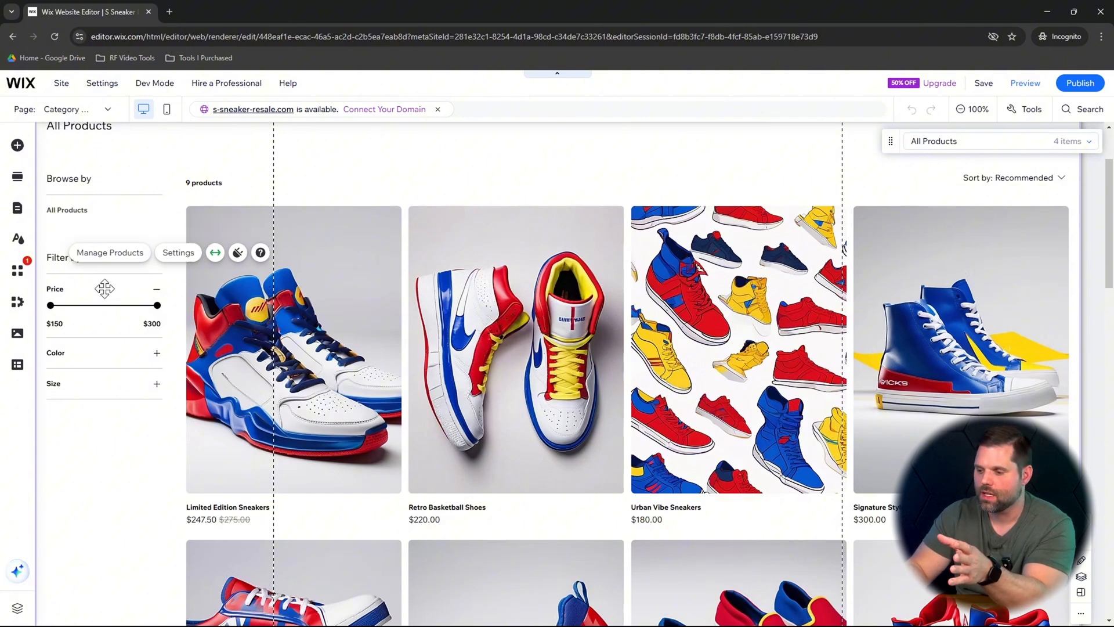
click(178, 254)
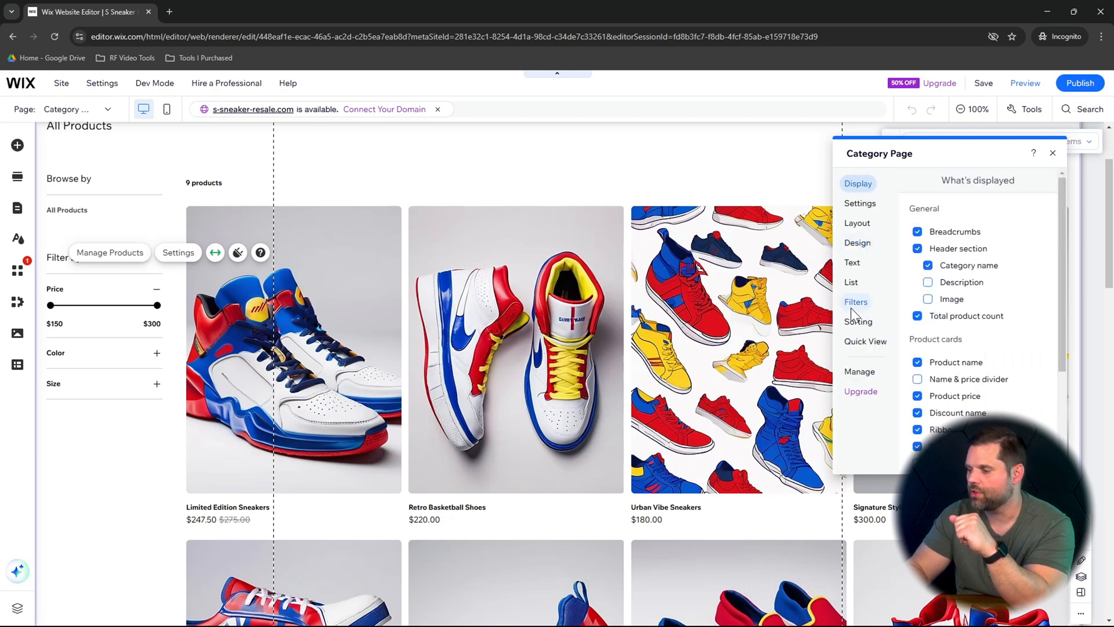
click(854, 305)
scroll(952, 314, down, 1)
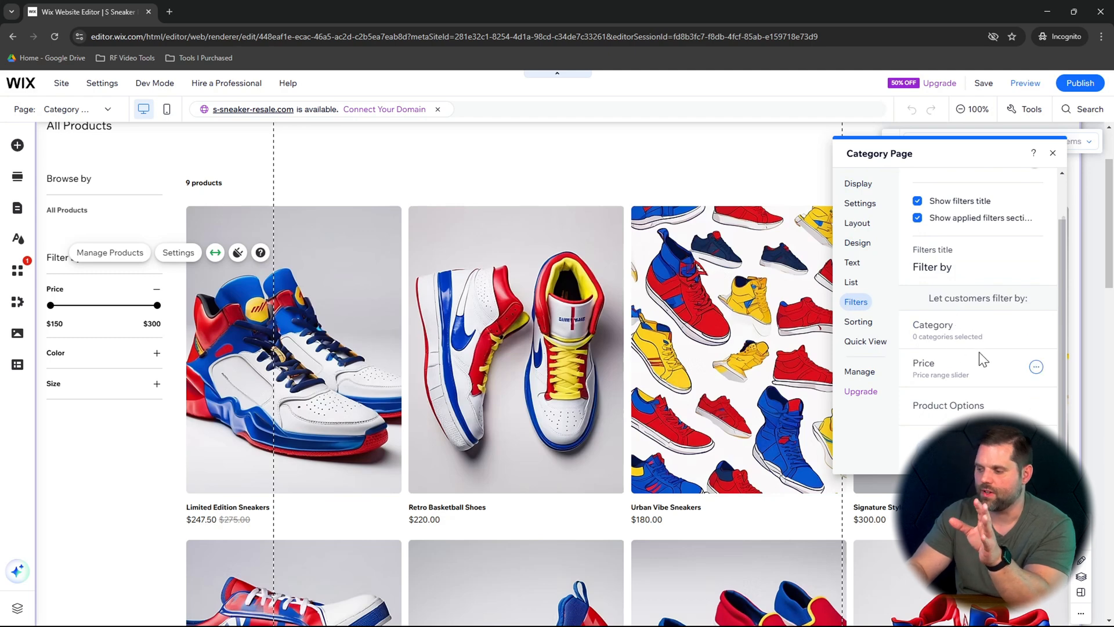
click(1053, 153)
- Preview the Category Page and test the price filter by lowering its maximum to about $194 and restoring the full range
click(1019, 86)
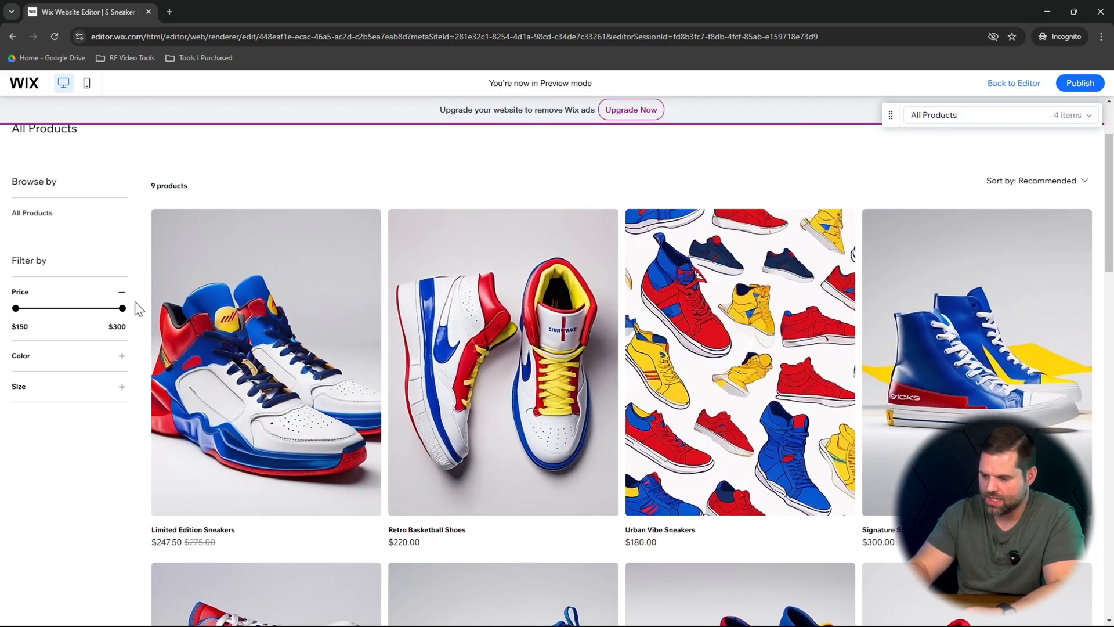
drag(124, 314, 45, 312)
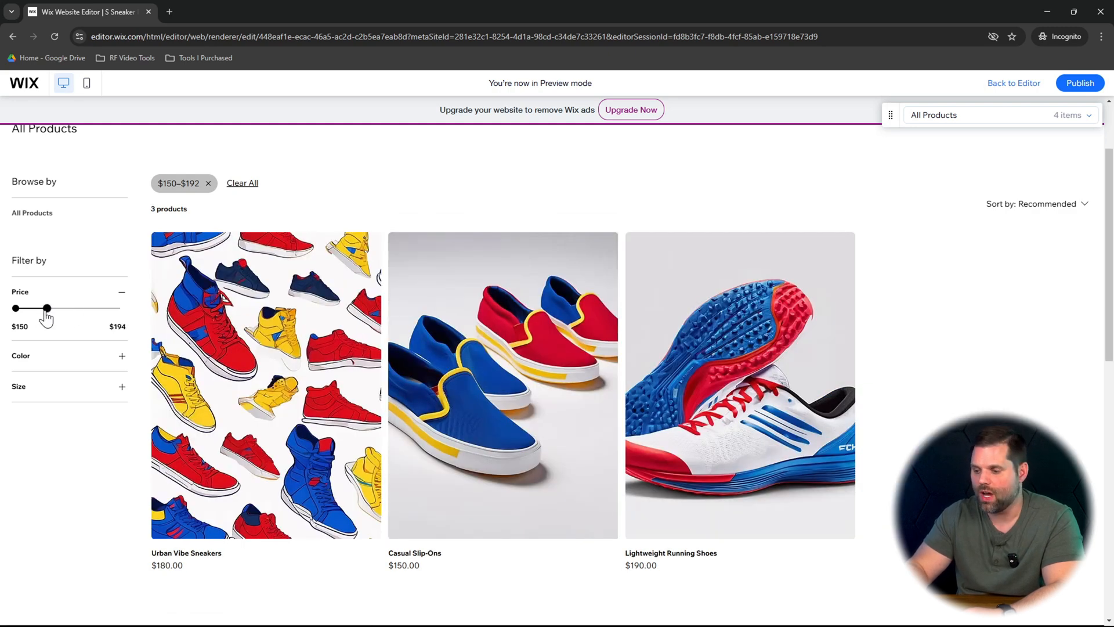
drag(47, 310, 143, 297)
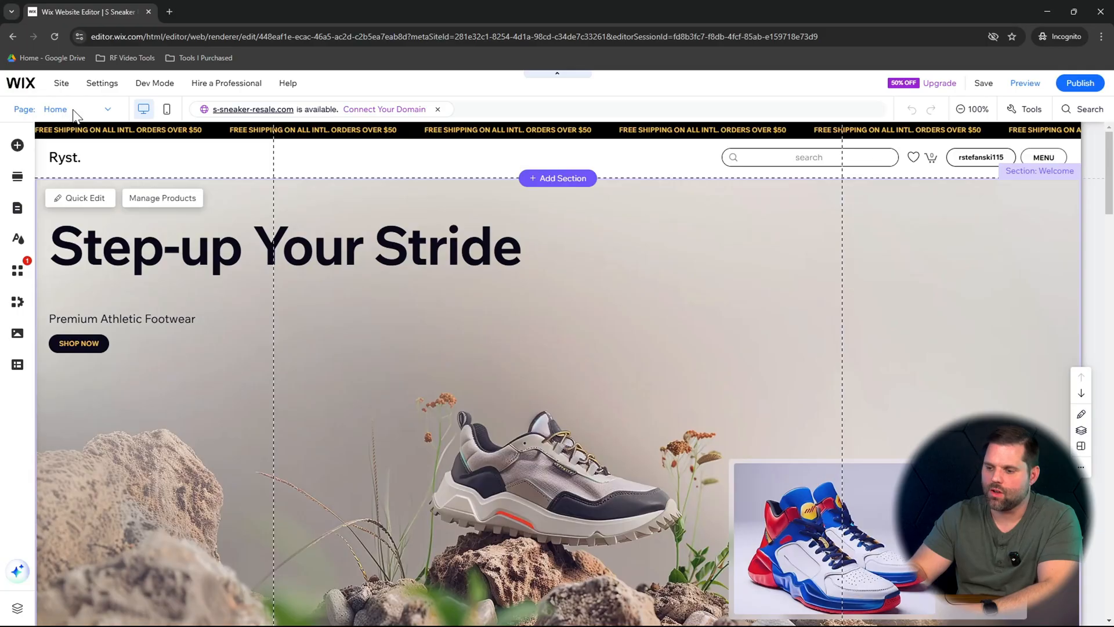
- Switch to the About page and examine its hero, What We Stand For and FAQ sections
click(74, 110)
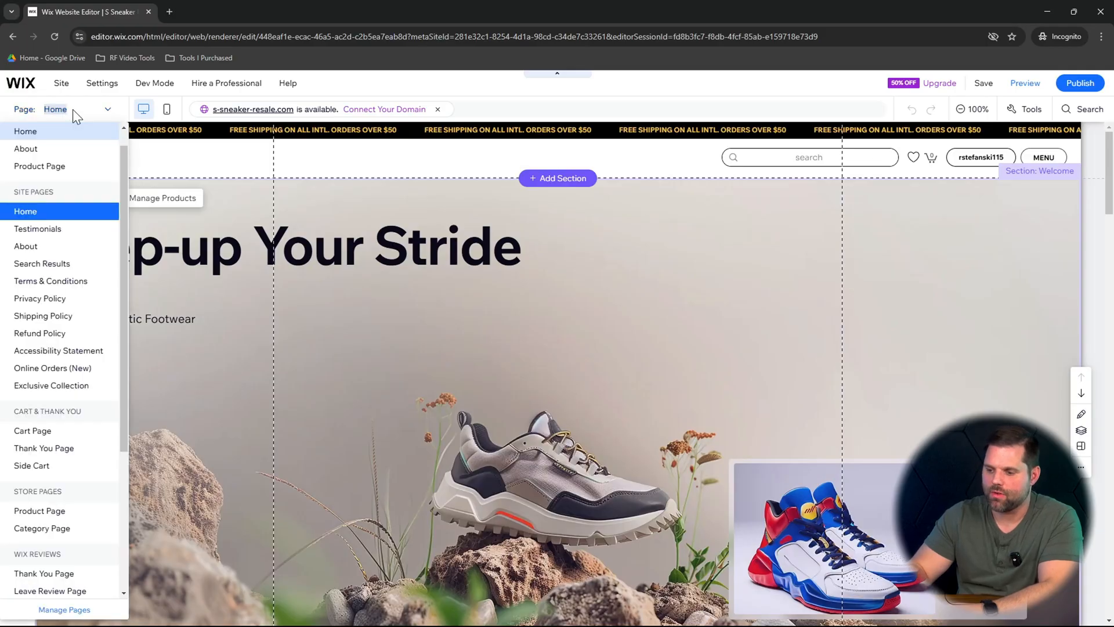
click(75, 251)
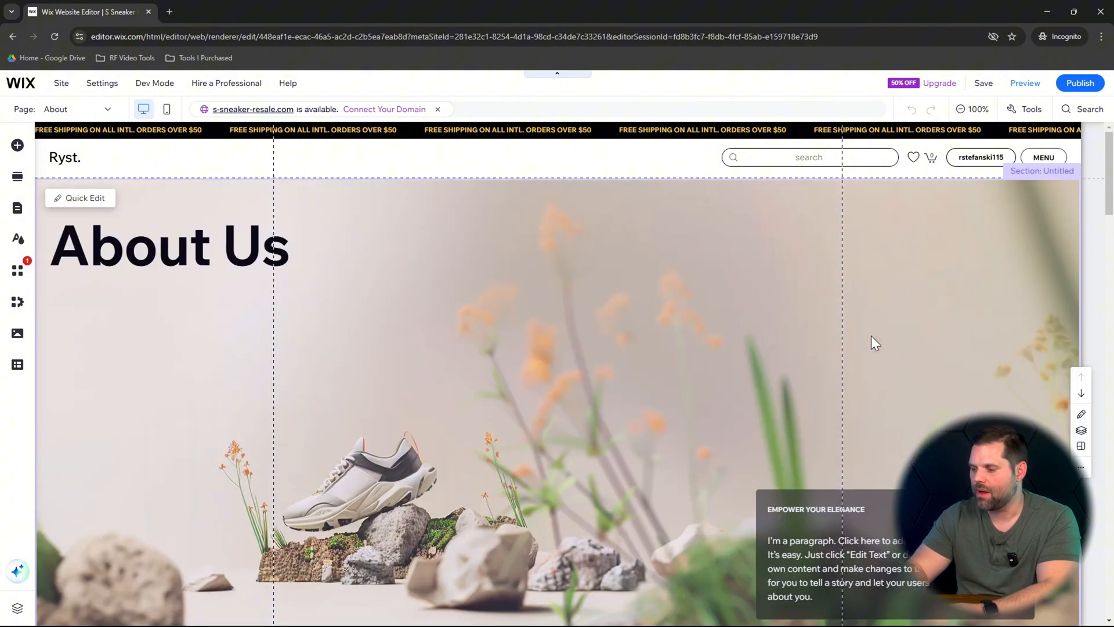
scroll(872, 336, down, 3)
scroll(905, 290, up, 3)
scroll(935, 240, down, 10)
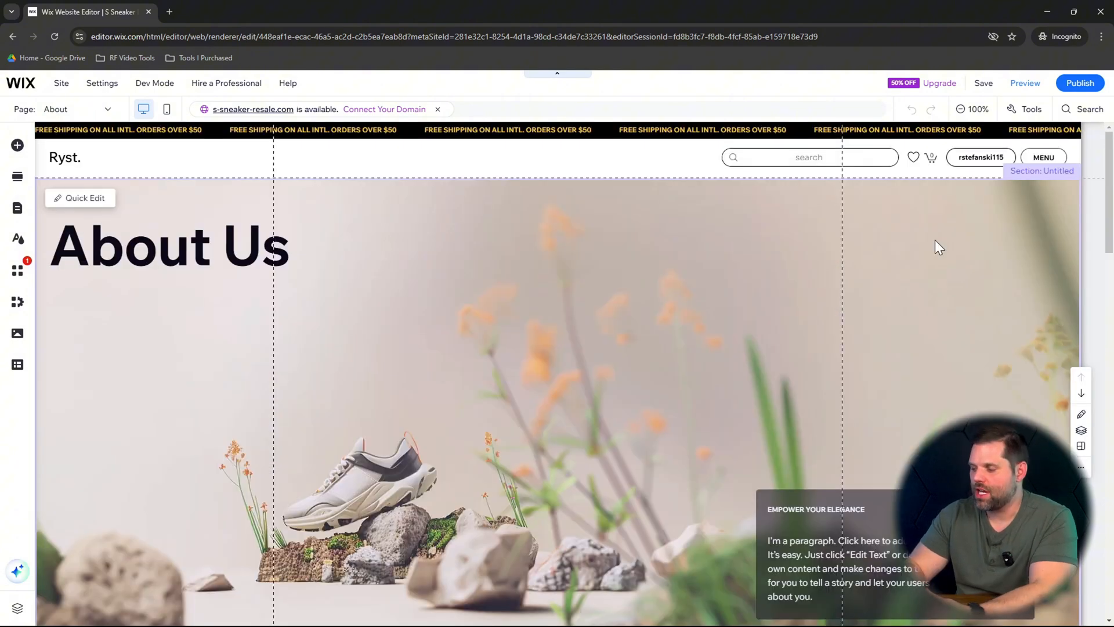
scroll(935, 240, down, 2)
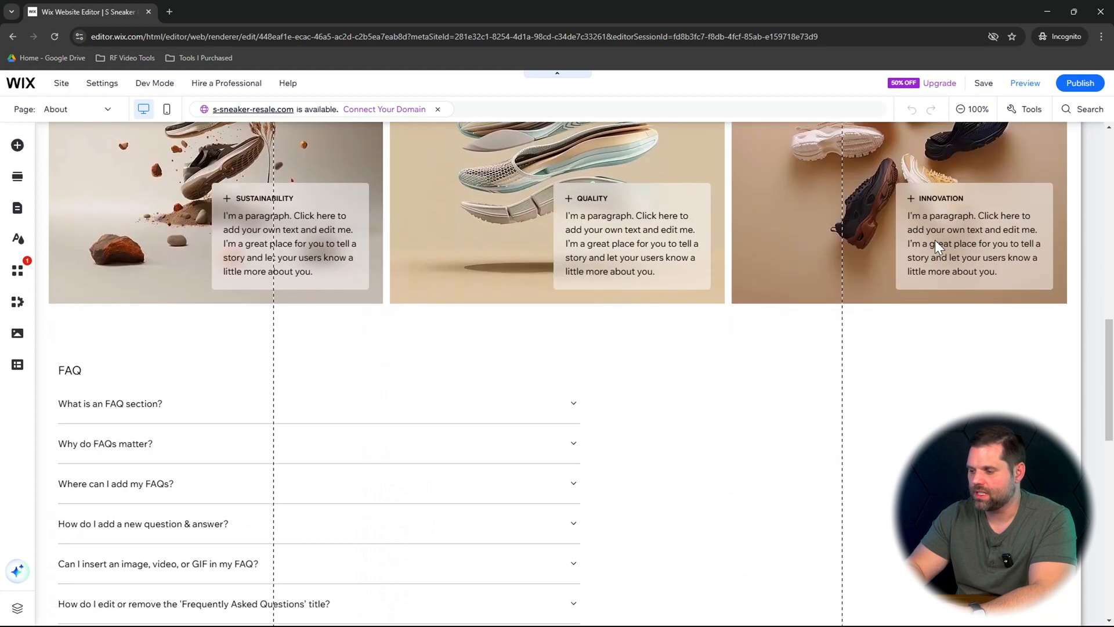
scroll(935, 241, up, 1)
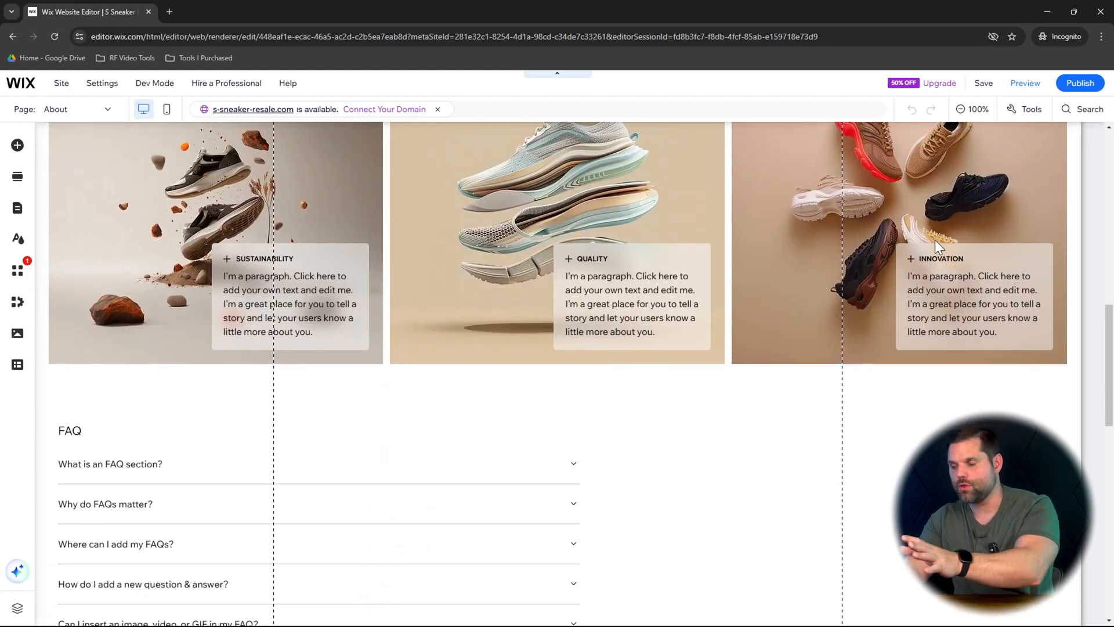
scroll(935, 239, up, 5)
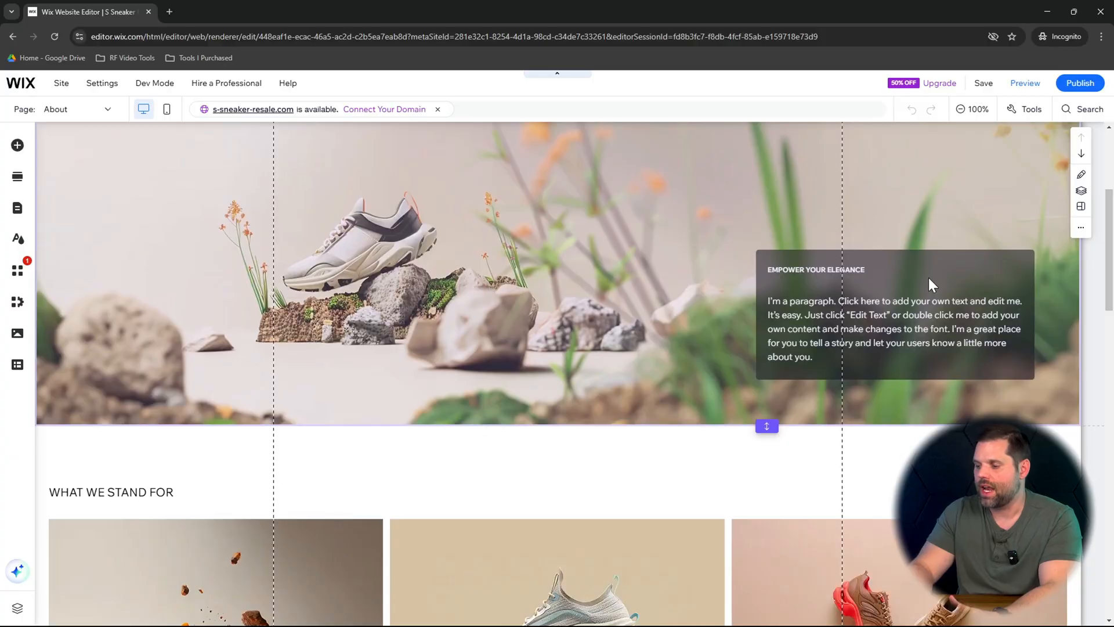
scroll(928, 281, down, 5)
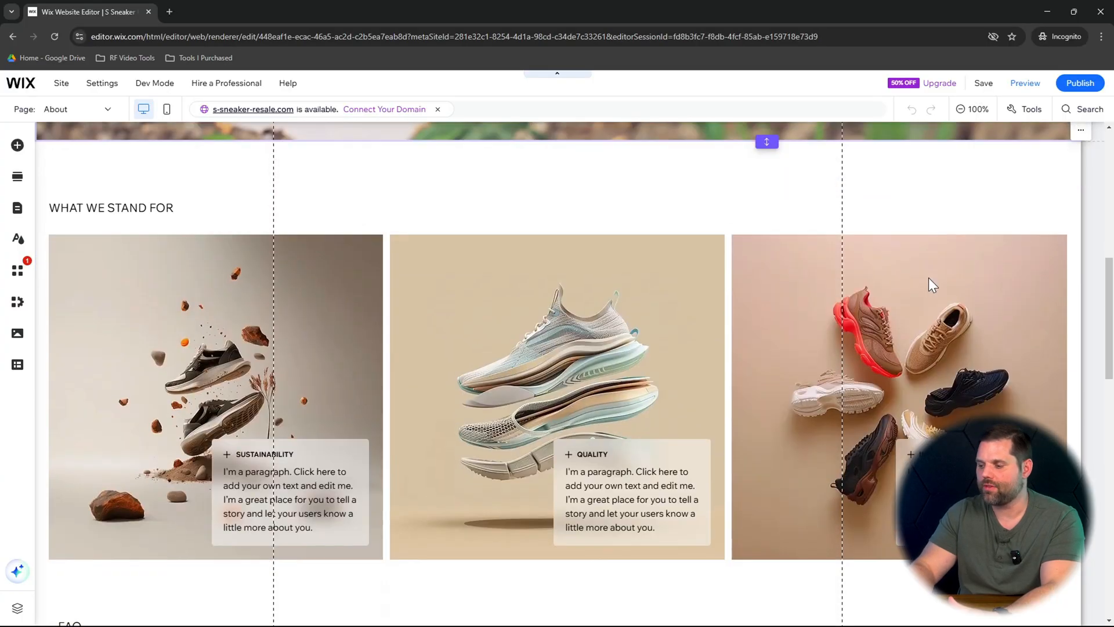
scroll(929, 278, down, 2)
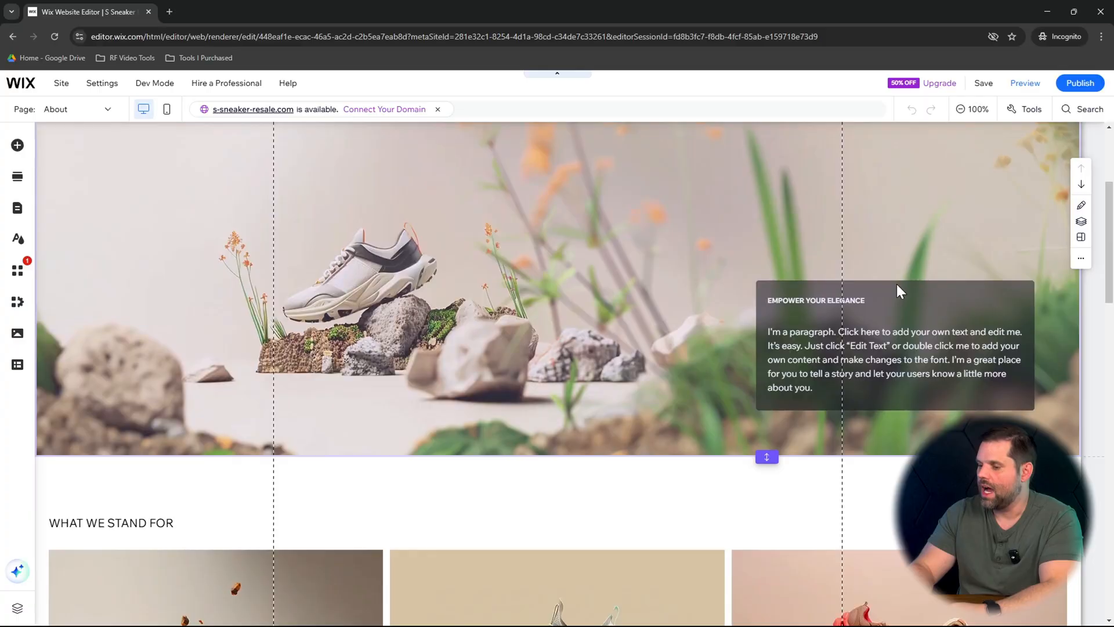
scroll(897, 284, up, 4)
scroll(896, 284, down, 1)
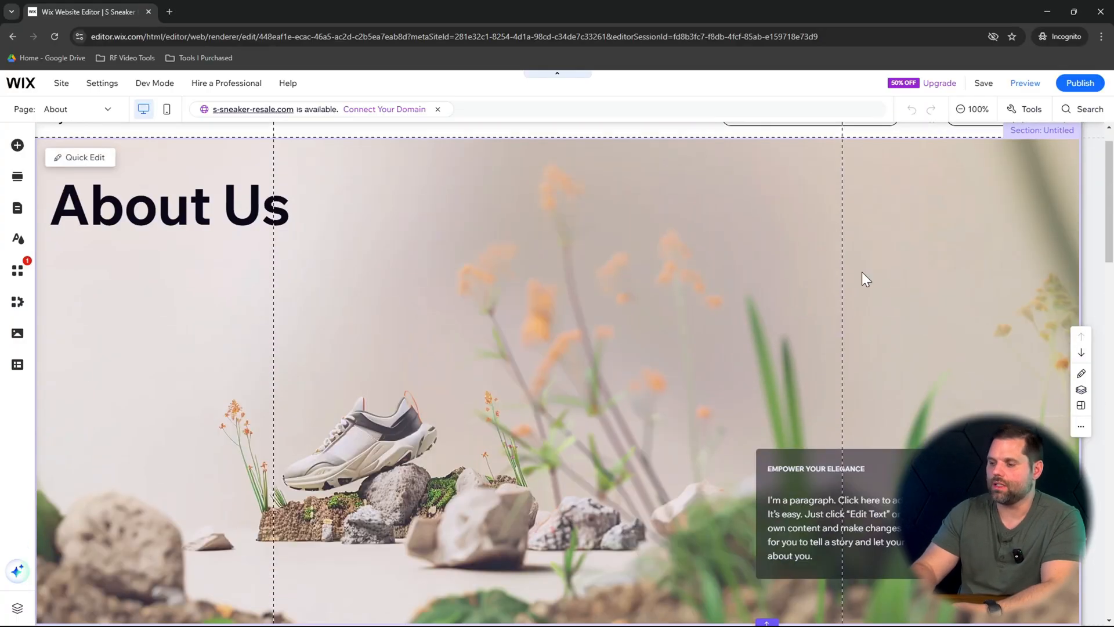
scroll(131, 331, down, 2)
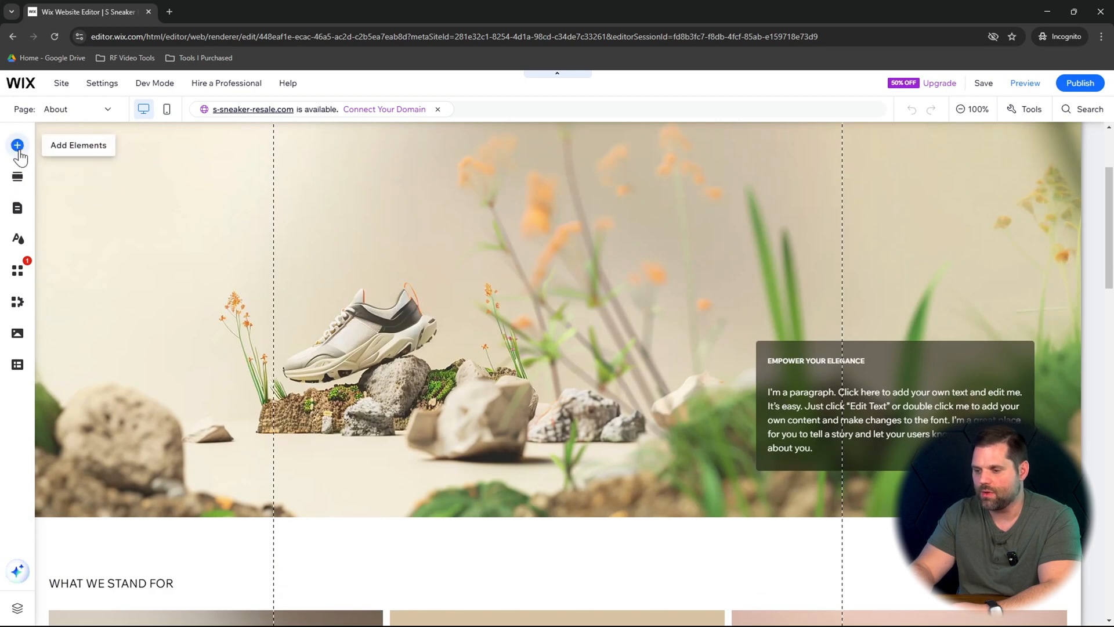
- Add a designed About section with a heading, intro text, social links and portrait photo below the About page's hero
click(17, 146)
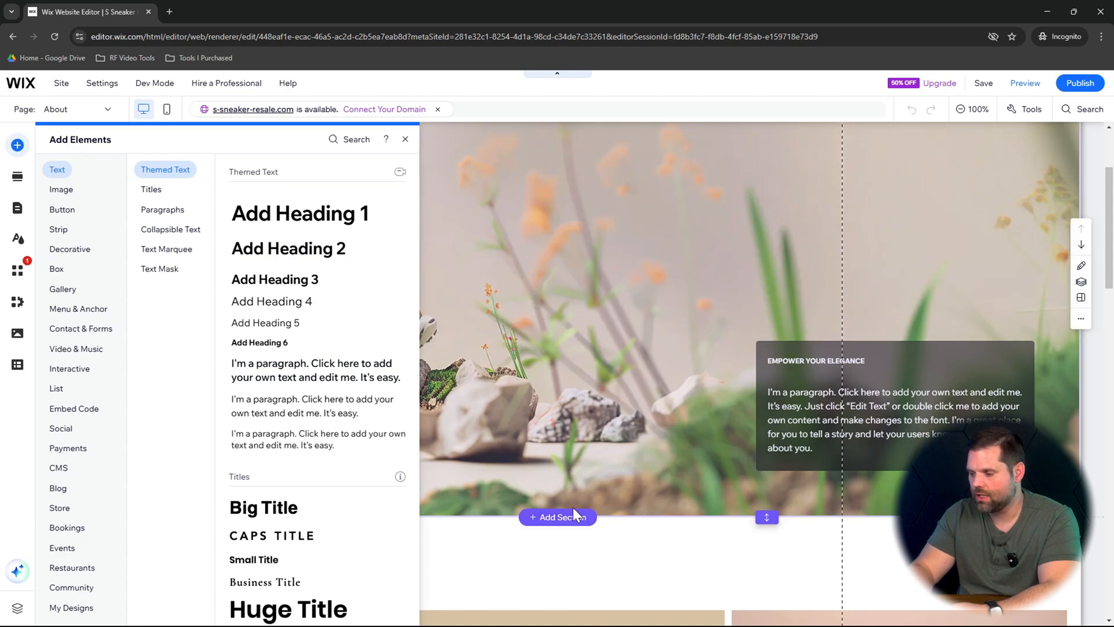
click(574, 511)
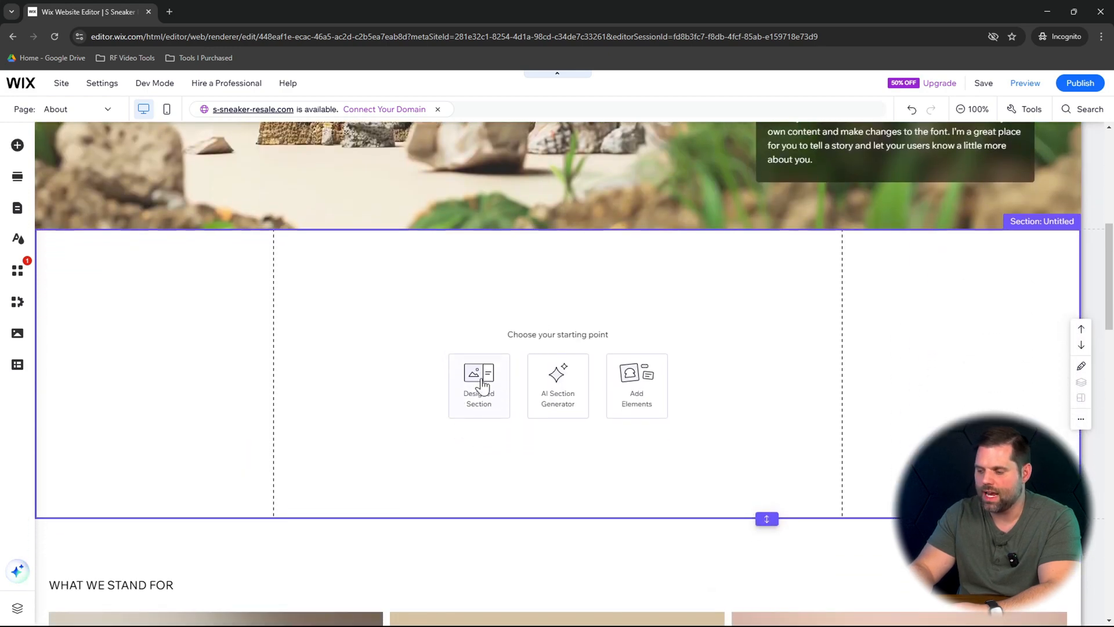
click(481, 383)
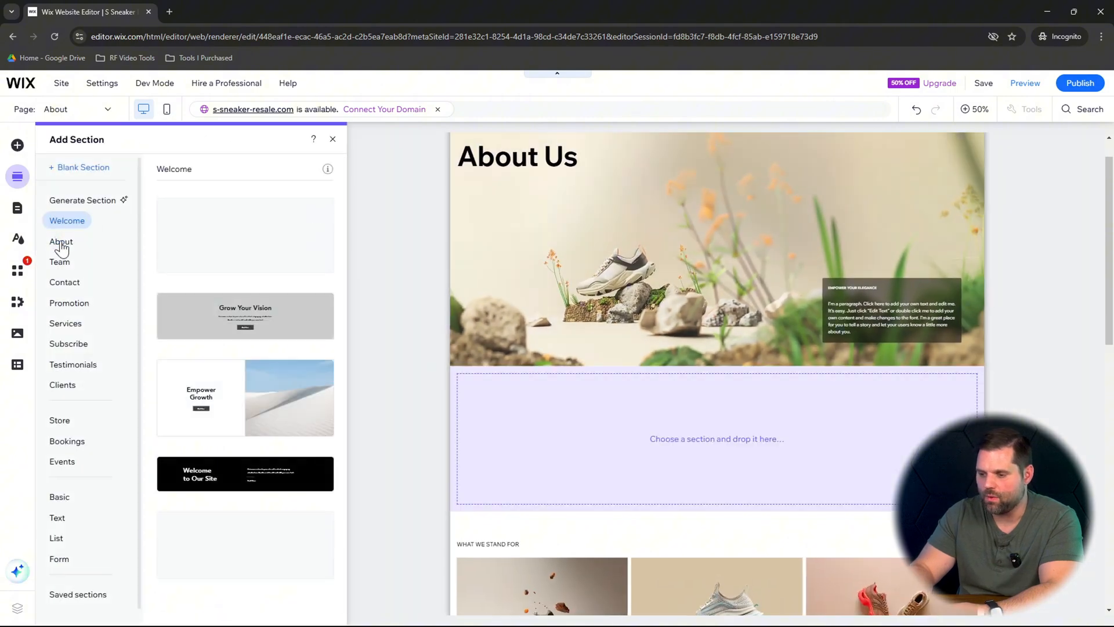
click(61, 244)
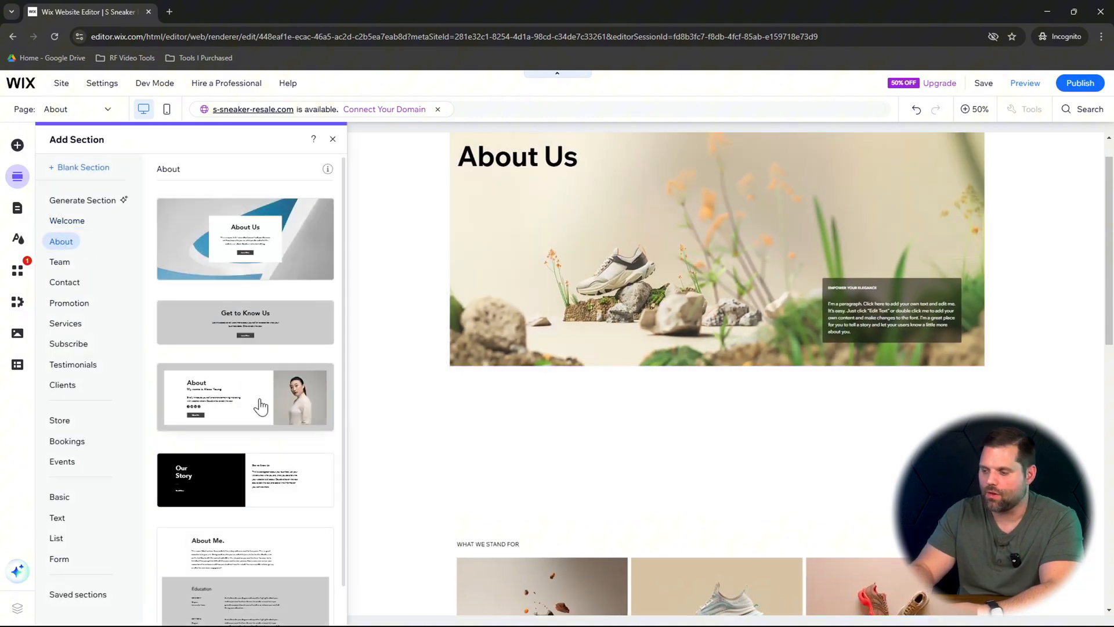
click(260, 406)
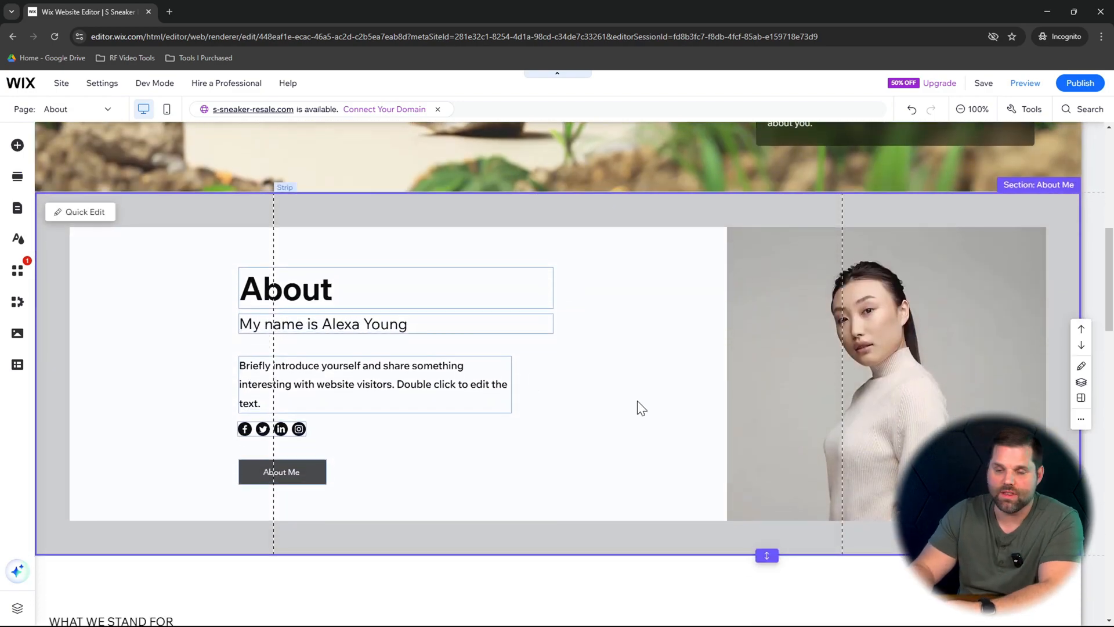
- Open the FAQ manager from the About page's FAQ section, examine the General category's questions, and return to the page
scroll(638, 406, down, 5)
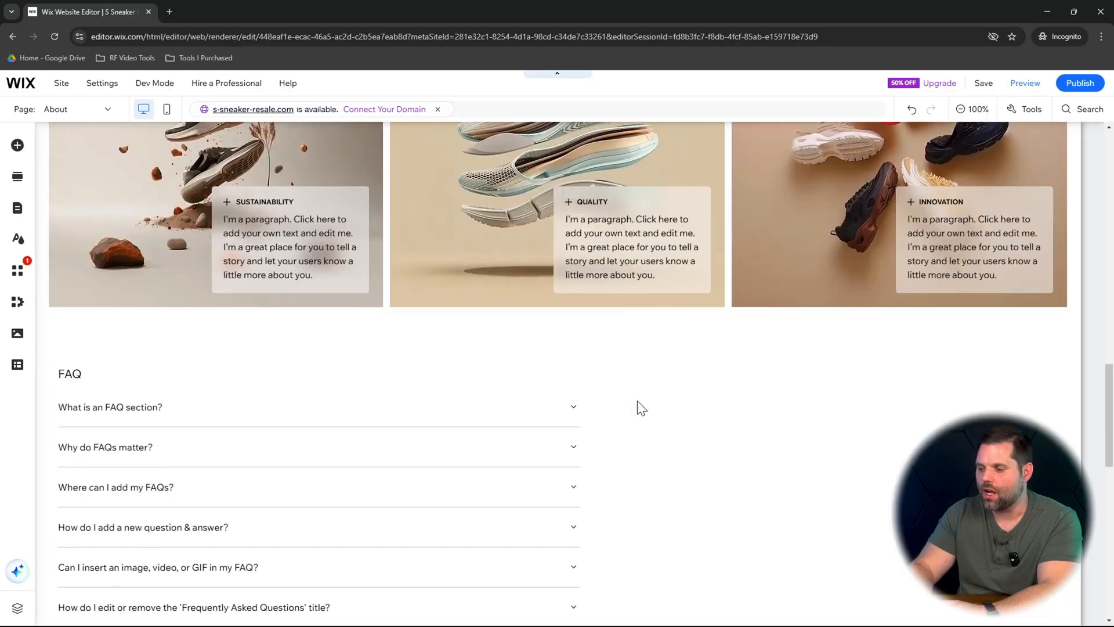
scroll(637, 404, down, 4)
click(637, 401)
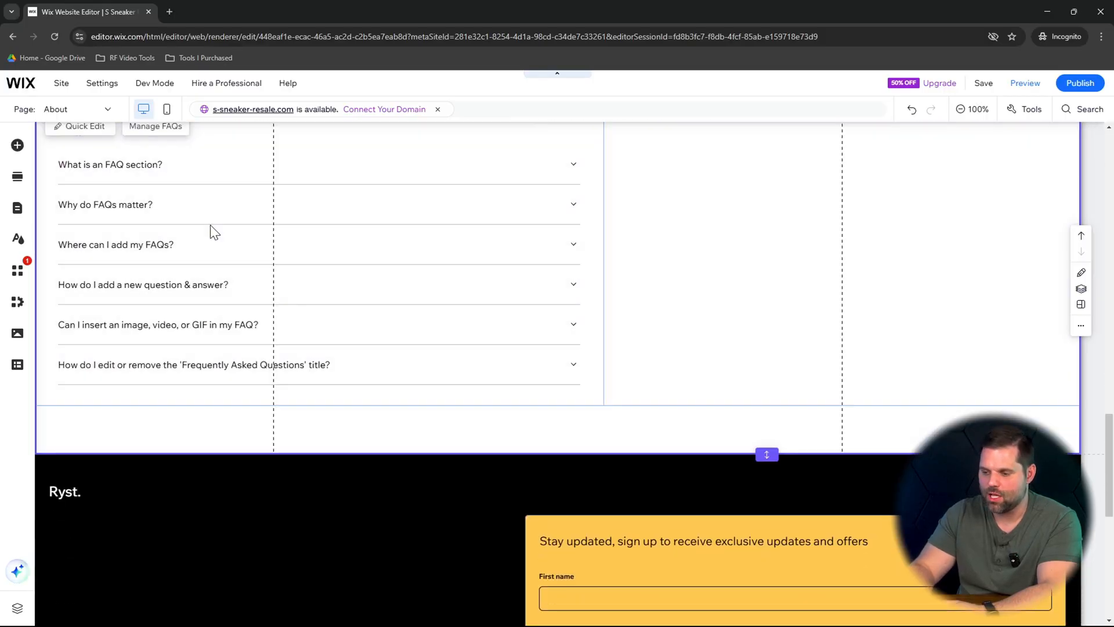
scroll(159, 204, up, 2)
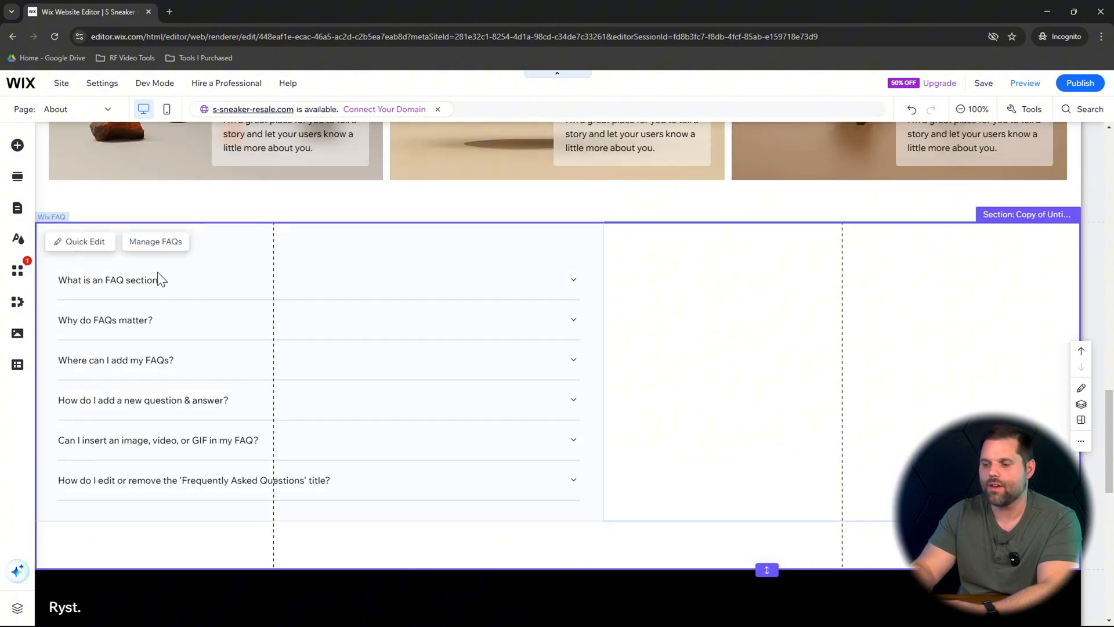
click(153, 243)
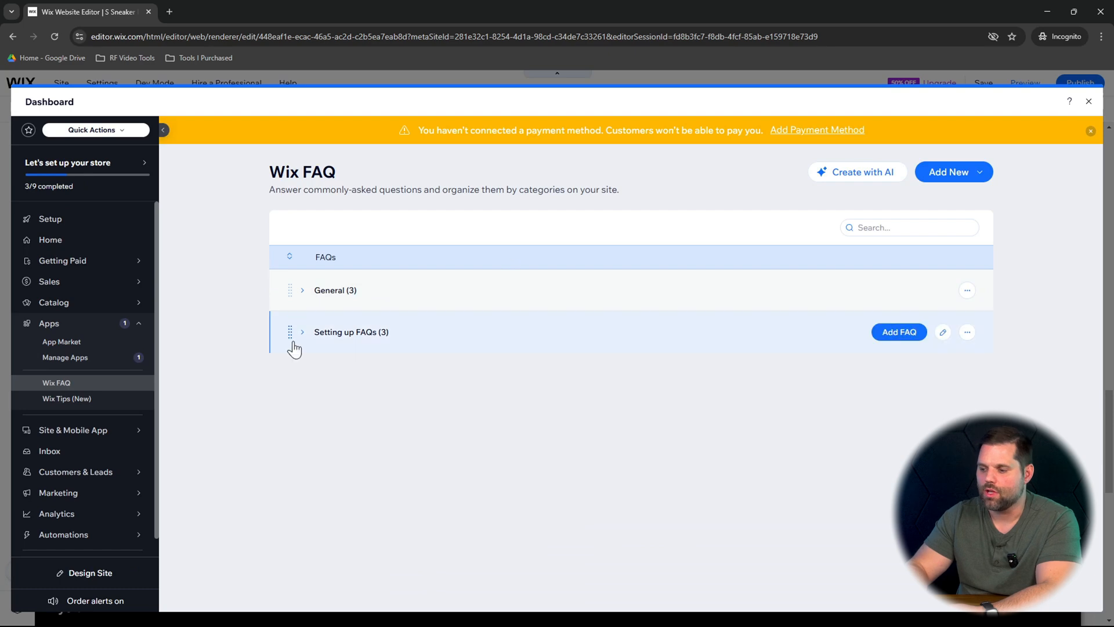
click(385, 299)
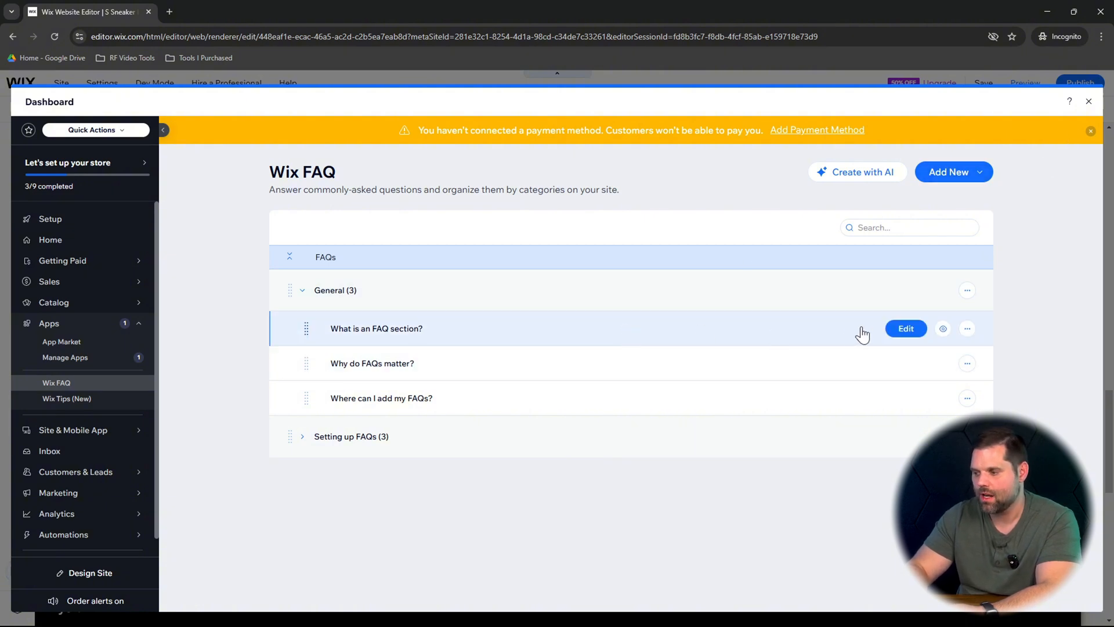
click(1089, 103)
scroll(773, 395, up, 15)
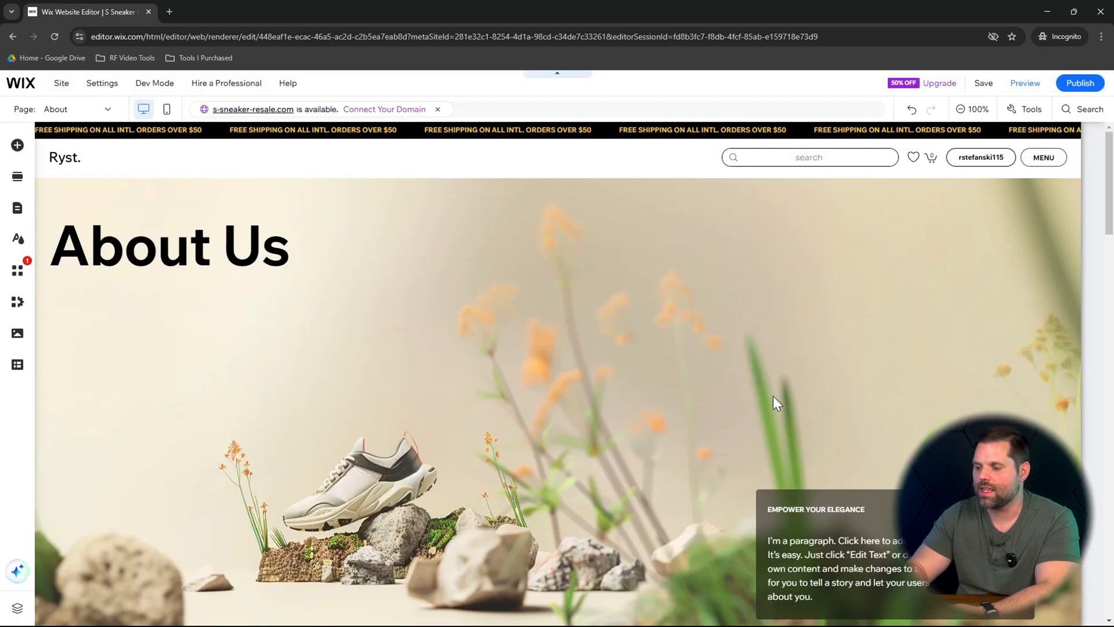
scroll(773, 396, down, 15)
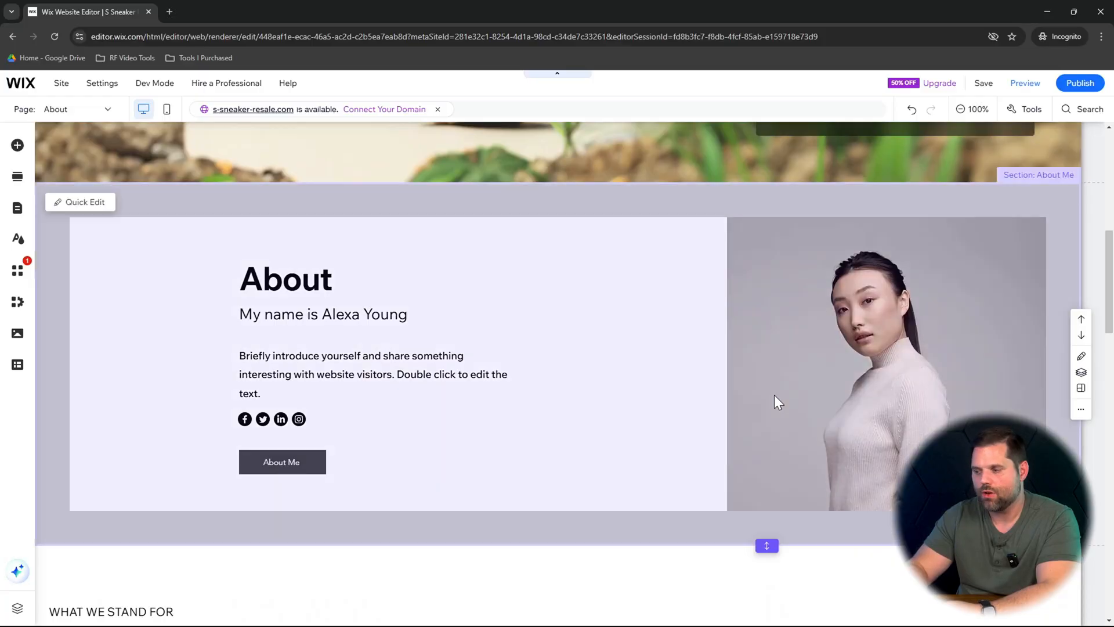
scroll(775, 395, down, 3)
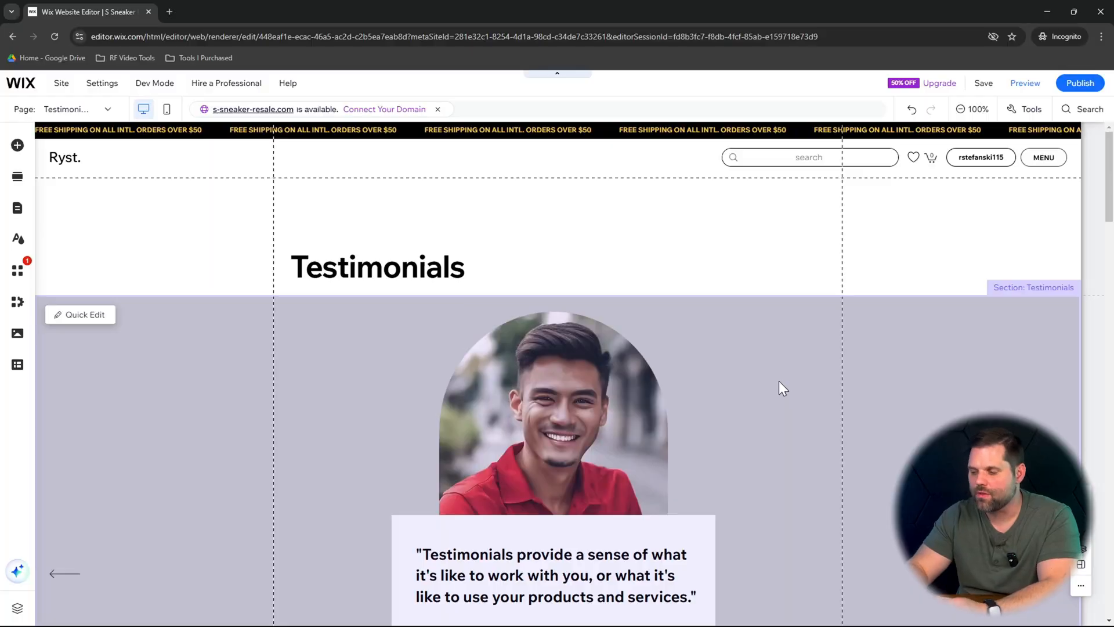
- Examine the Testimonials page, from its testimonial slider and text-and-image sections to the footer's sign-up form and links
scroll(779, 382, down, 10)
scroll(780, 381, down, 15)
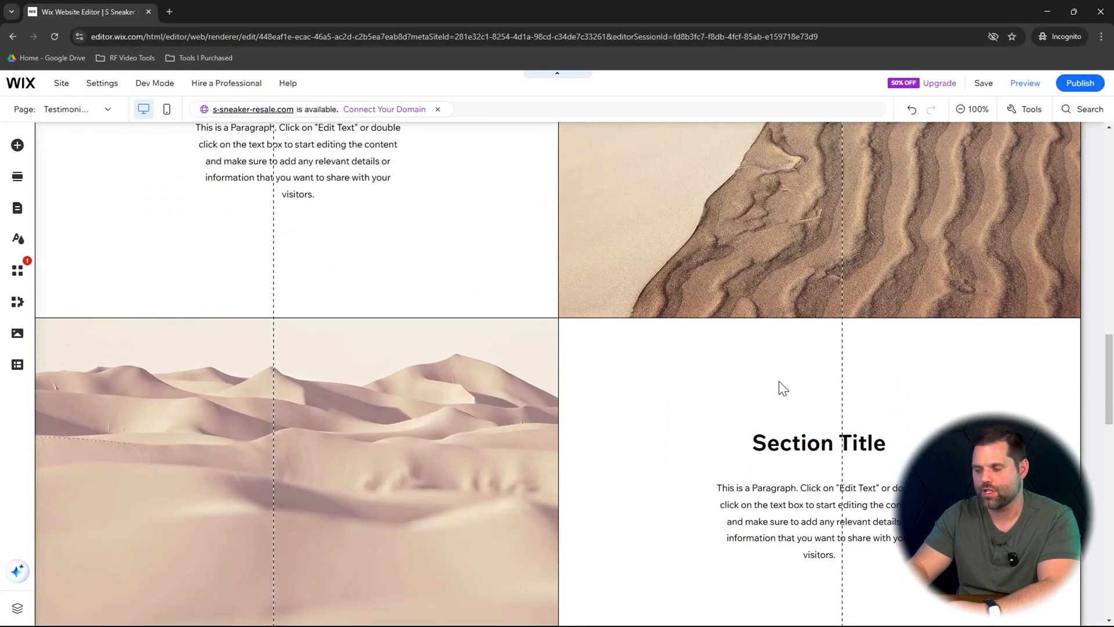
scroll(779, 389, up, 1)
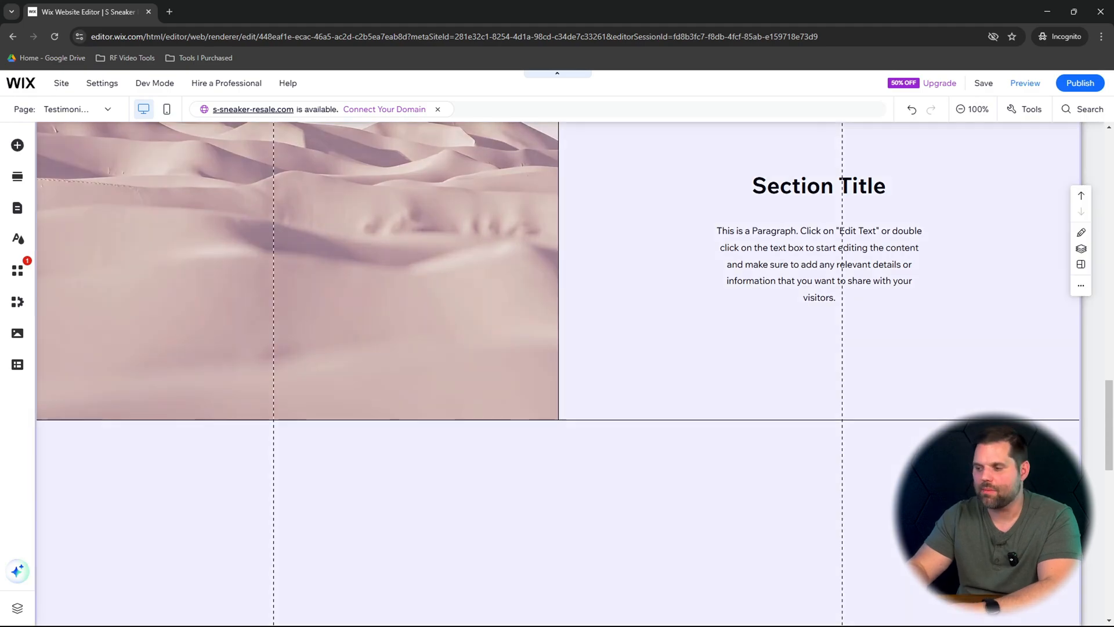
mouse_move(738, 613)
scroll(781, 349, up, 15)
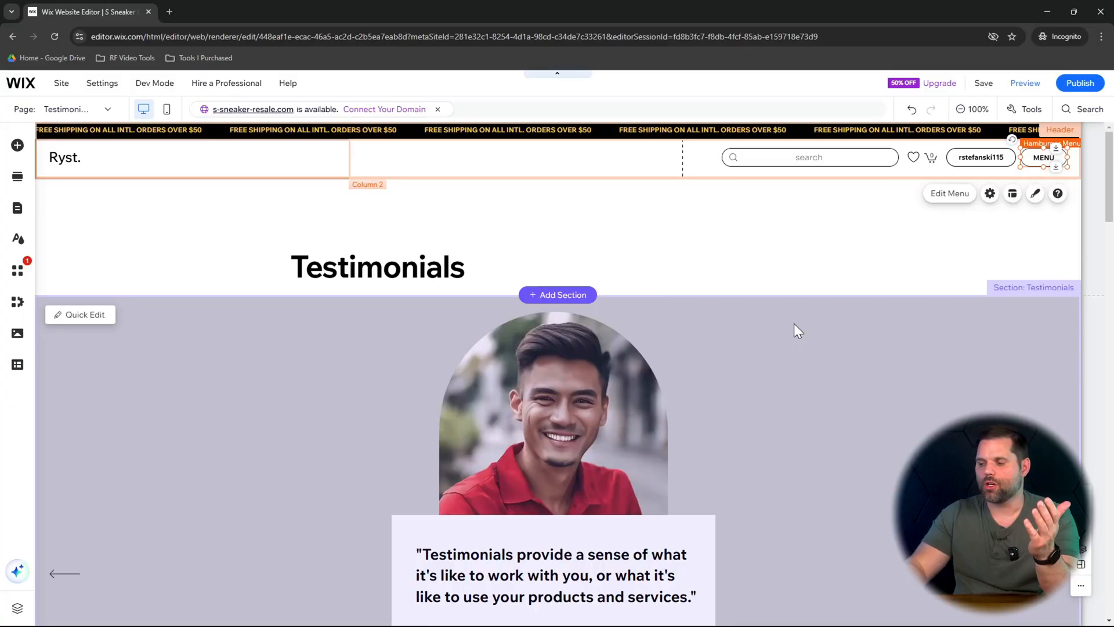
scroll(795, 324, down, 15)
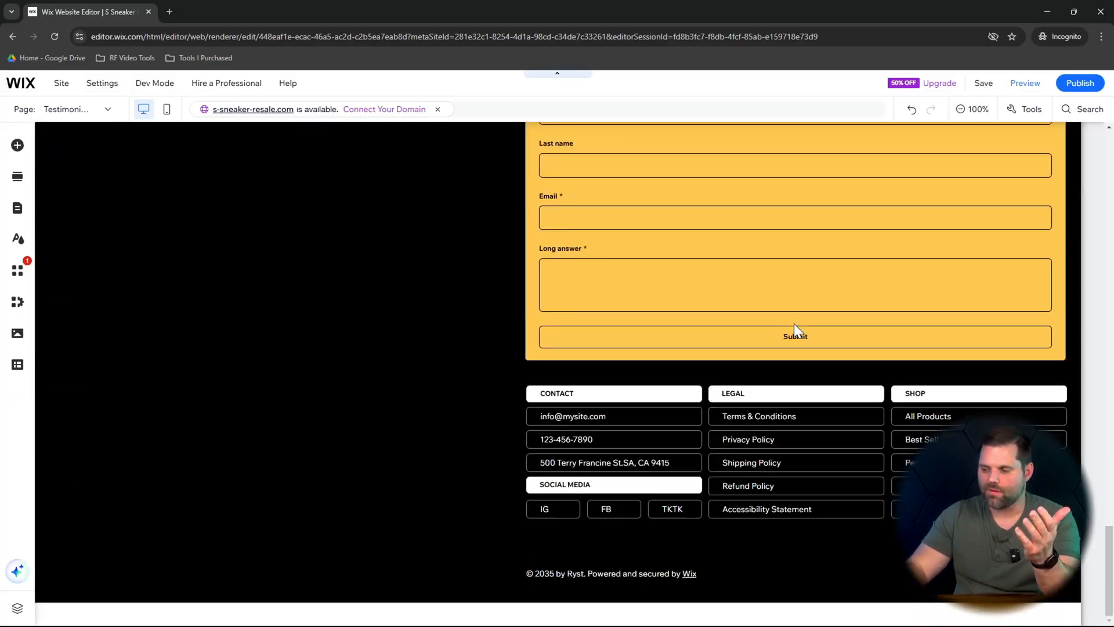
scroll(689, 320, up, 3)
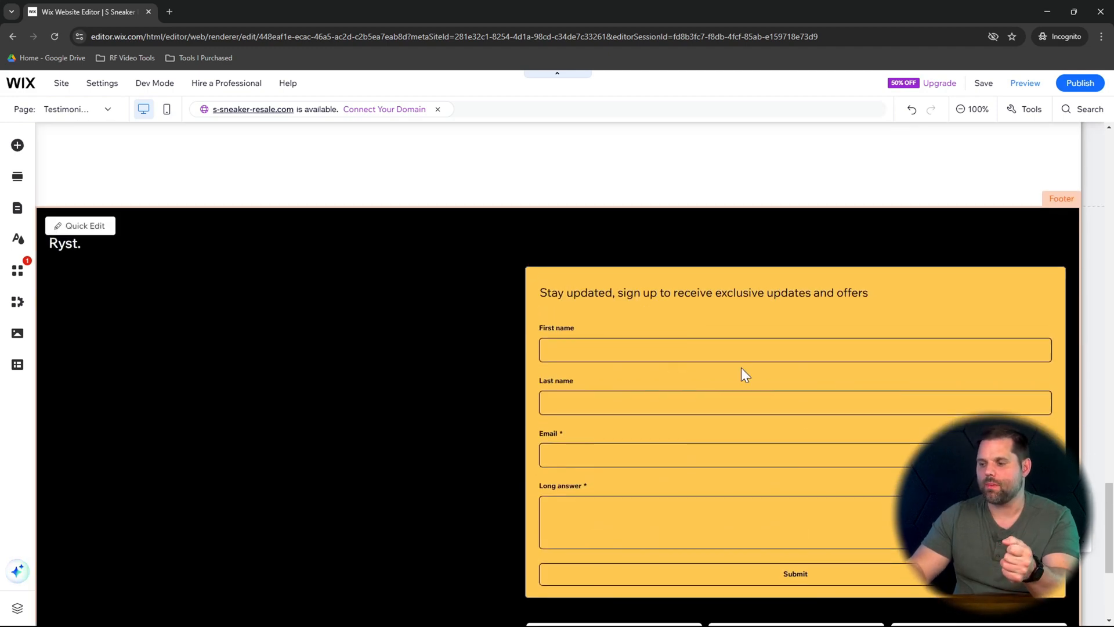
scroll(745, 374, down, 1)
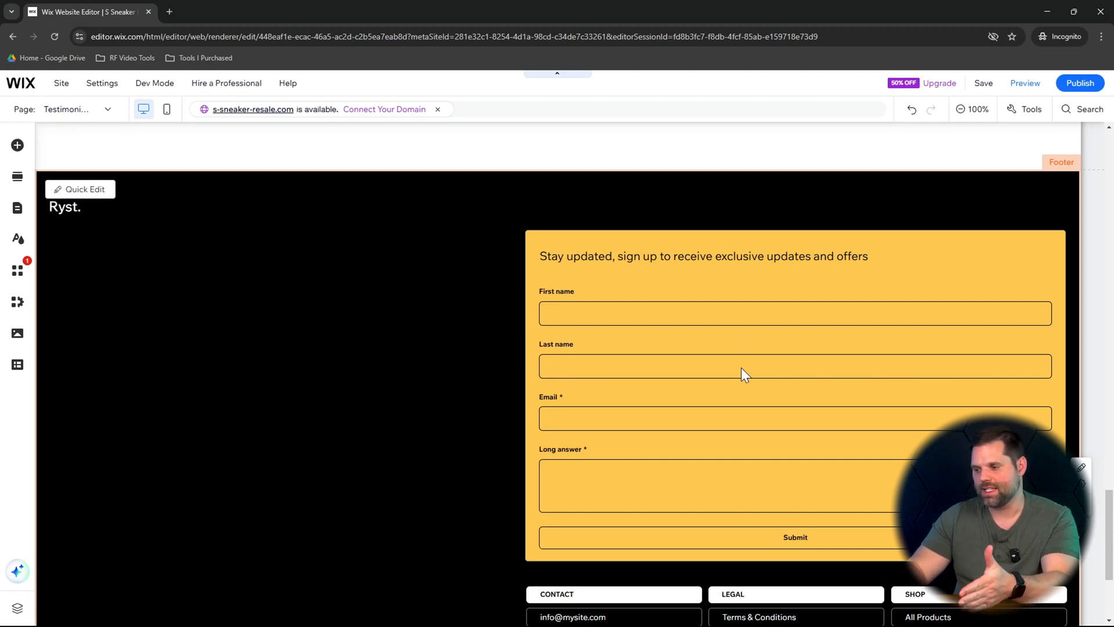
scroll(741, 375, down, 1)
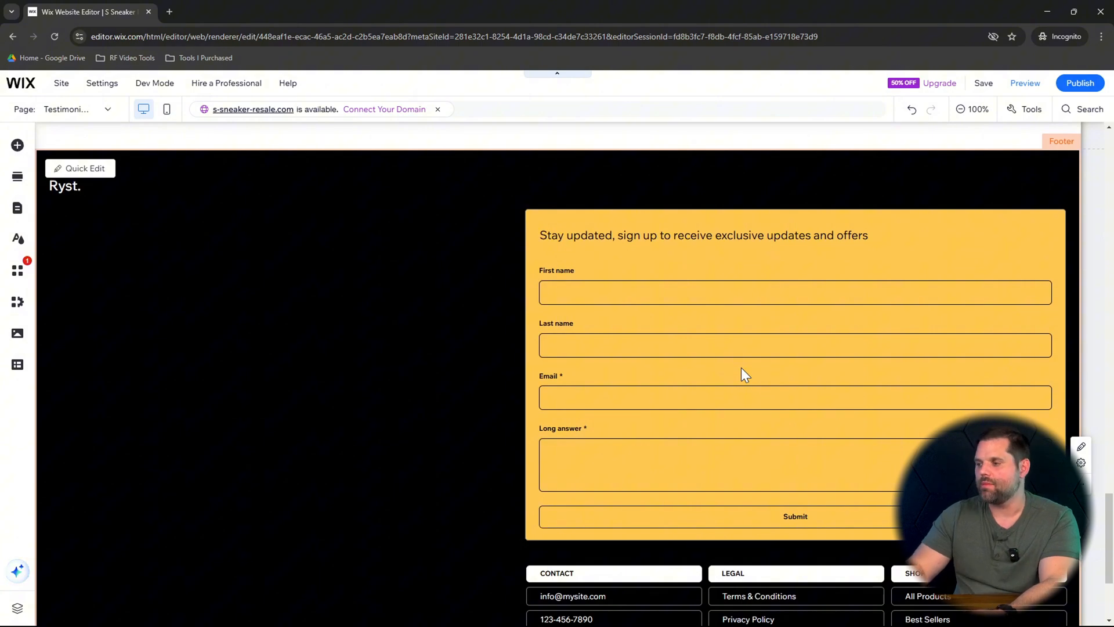
scroll(743, 371, up, 3)
scroll(755, 352, up, 15)
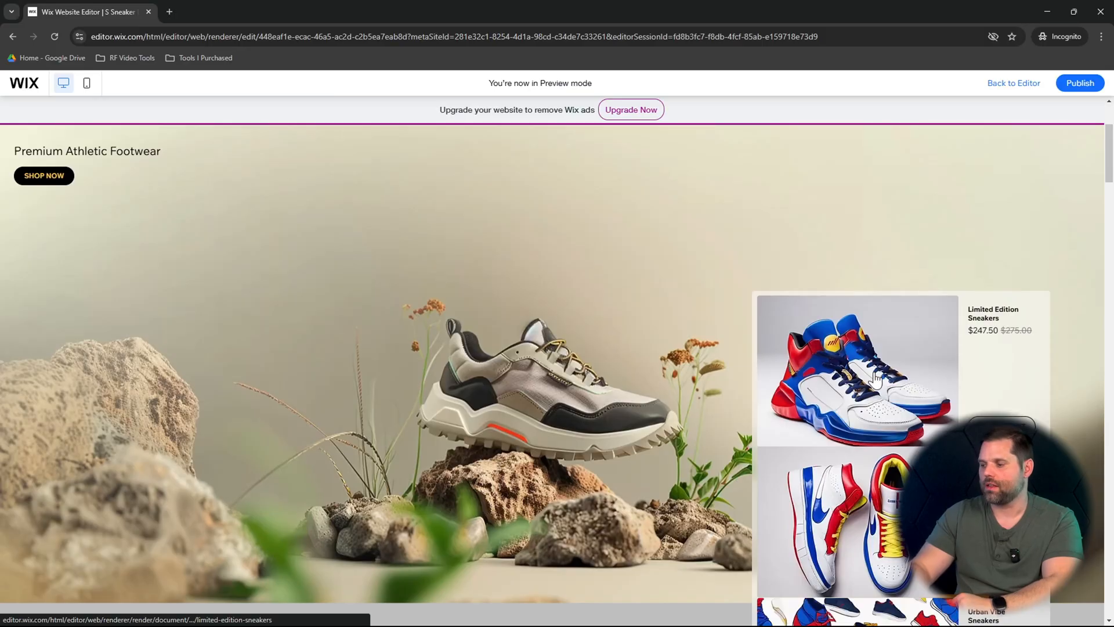
- In the home page preview, add the Limited Edition Sneakers in size 10 to the cart and start checkout
click(931, 397)
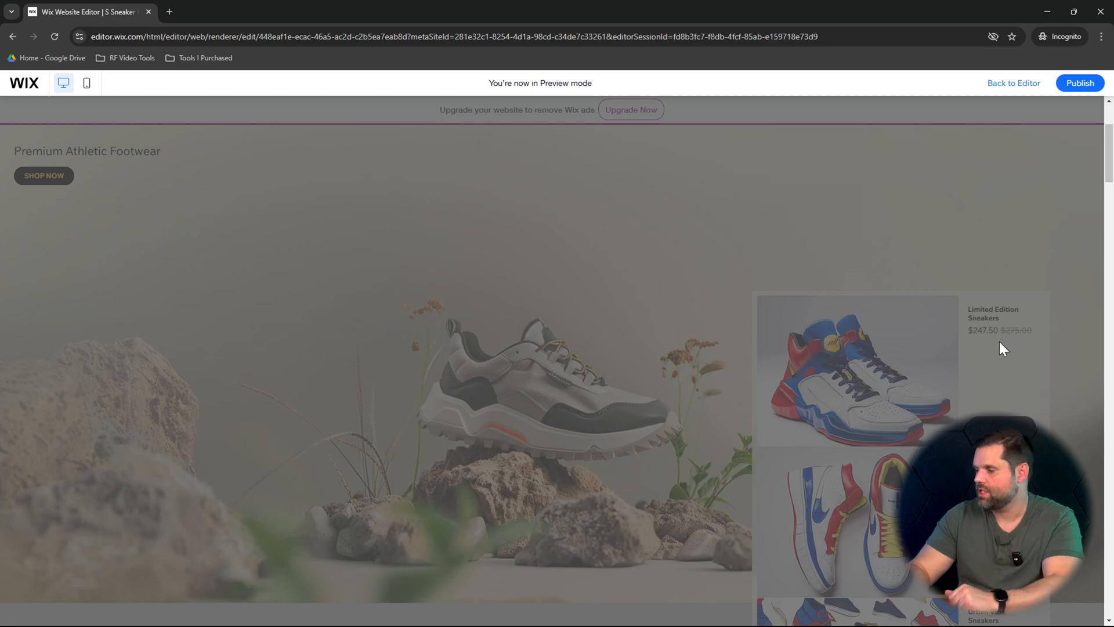
click(730, 297)
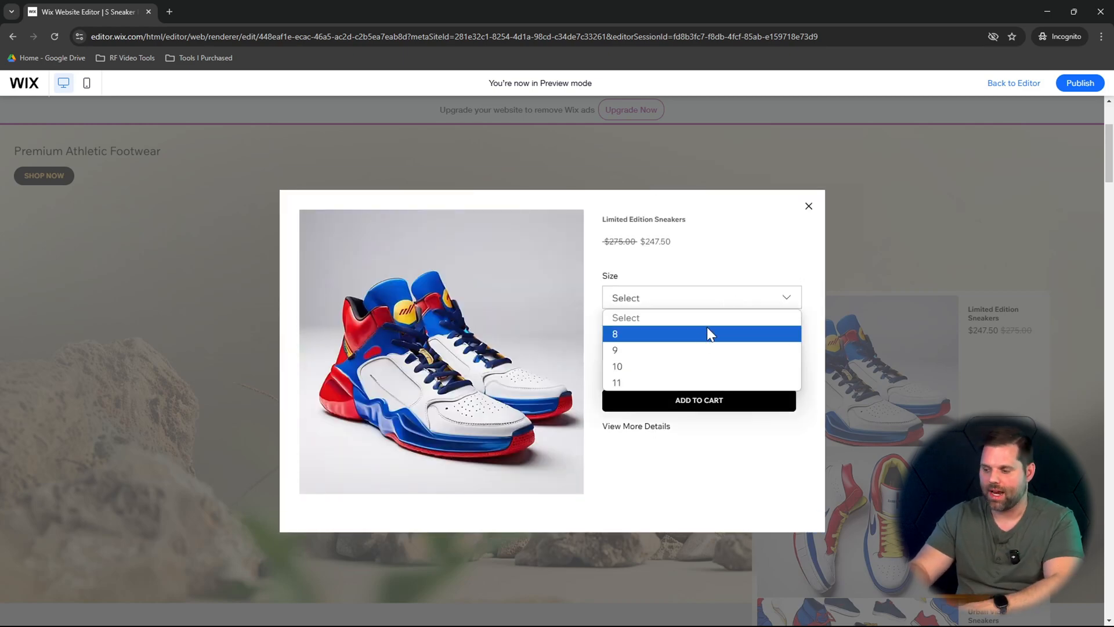
click(688, 366)
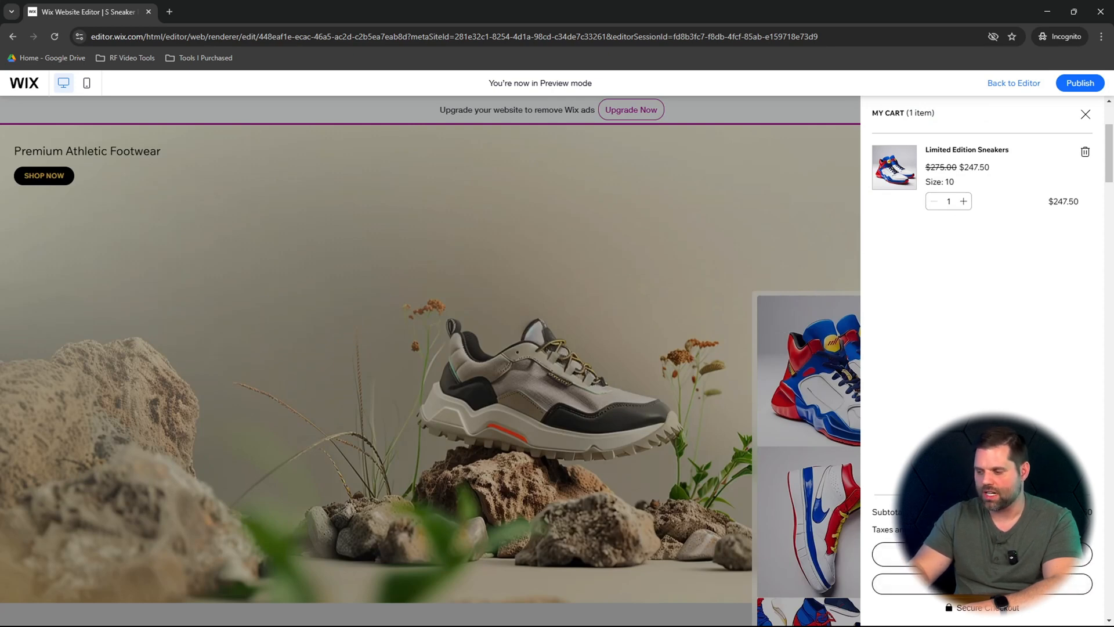
click(983, 554)
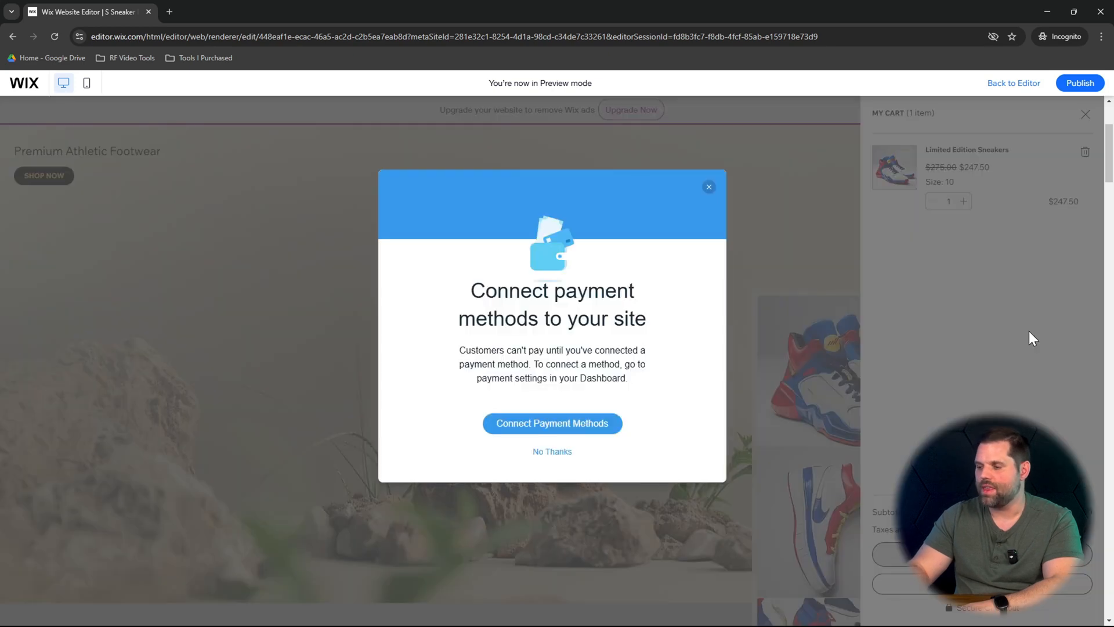
- Open the payment connection options to review the available providers, and return to the site editor through the dashboard home
click(570, 425)
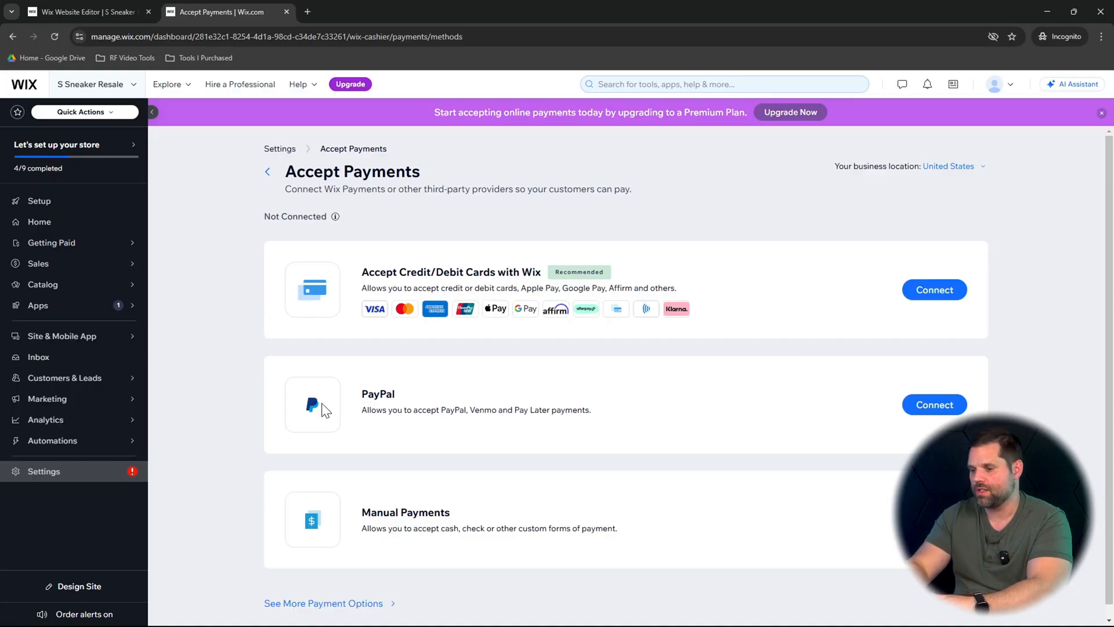
click(69, 224)
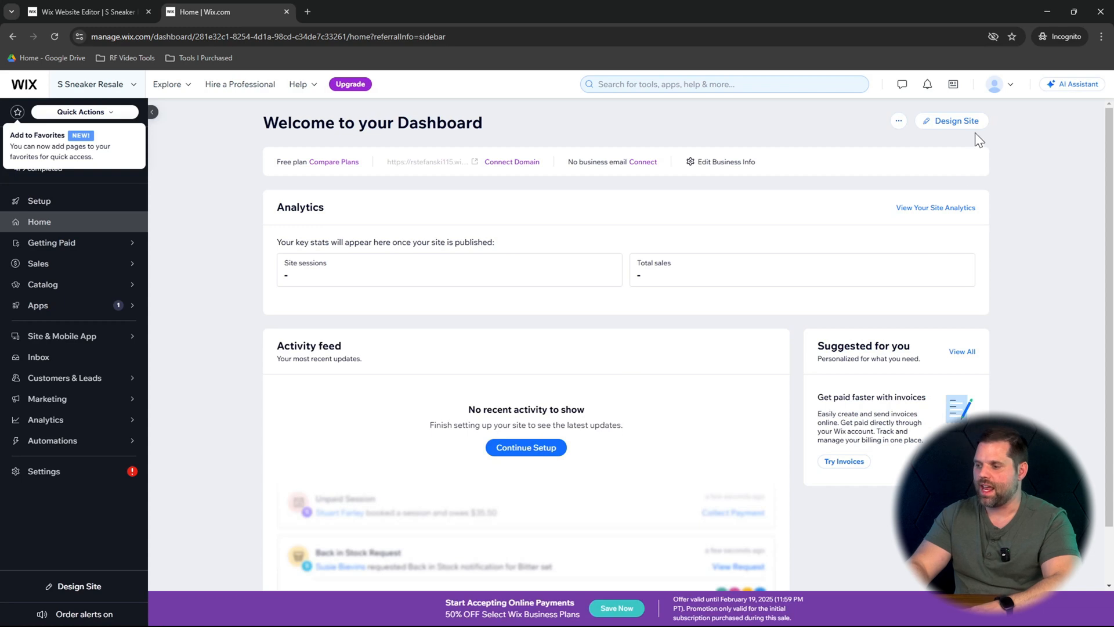
click(956, 121)
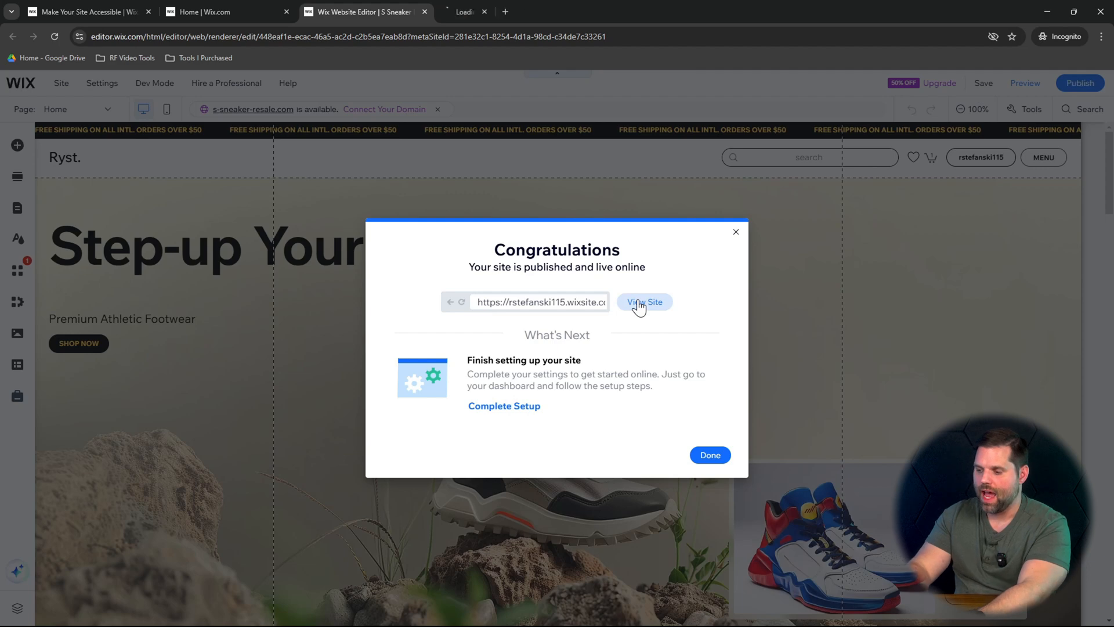
- View the published store and its web address, return to the editor, and dismiss the publish confirmation and mobile-editing prompt
click(486, 1)
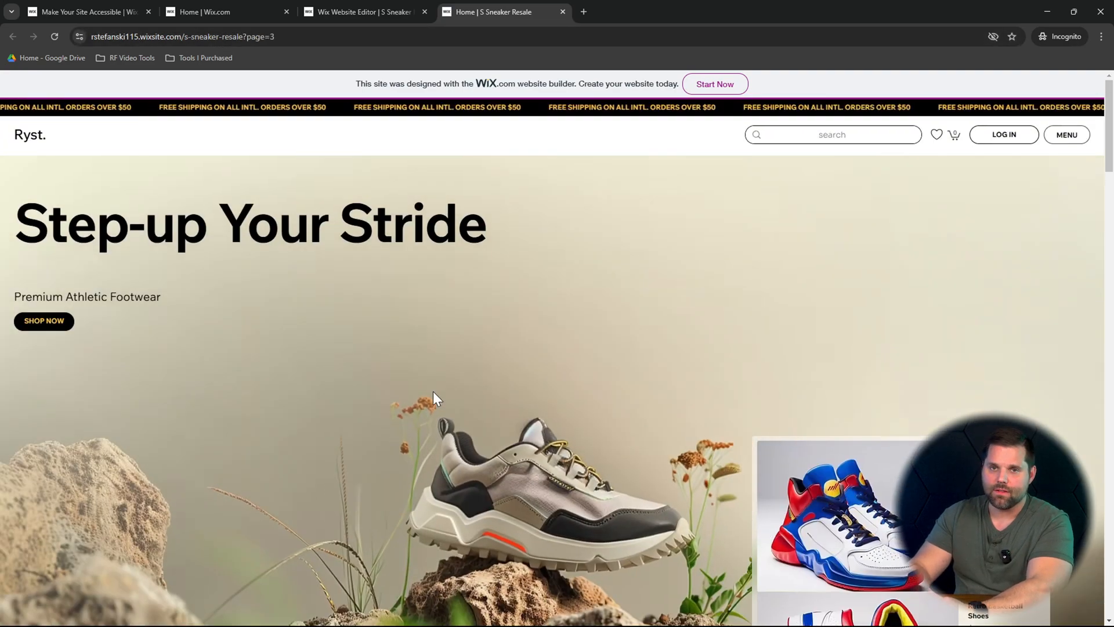
click(288, 37)
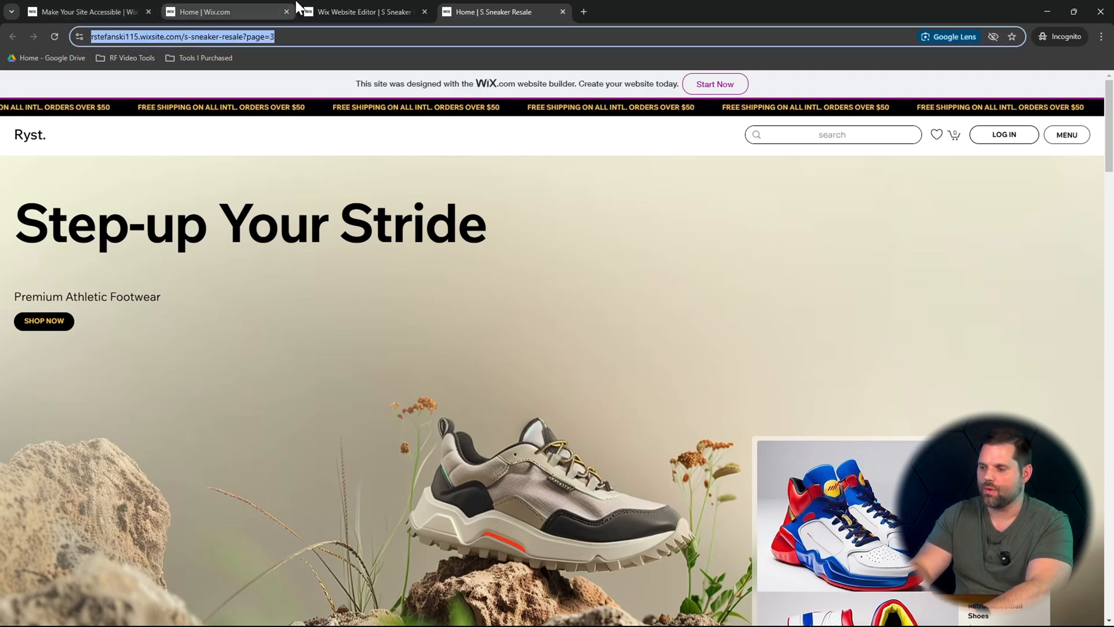
click(363, 9)
click(737, 233)
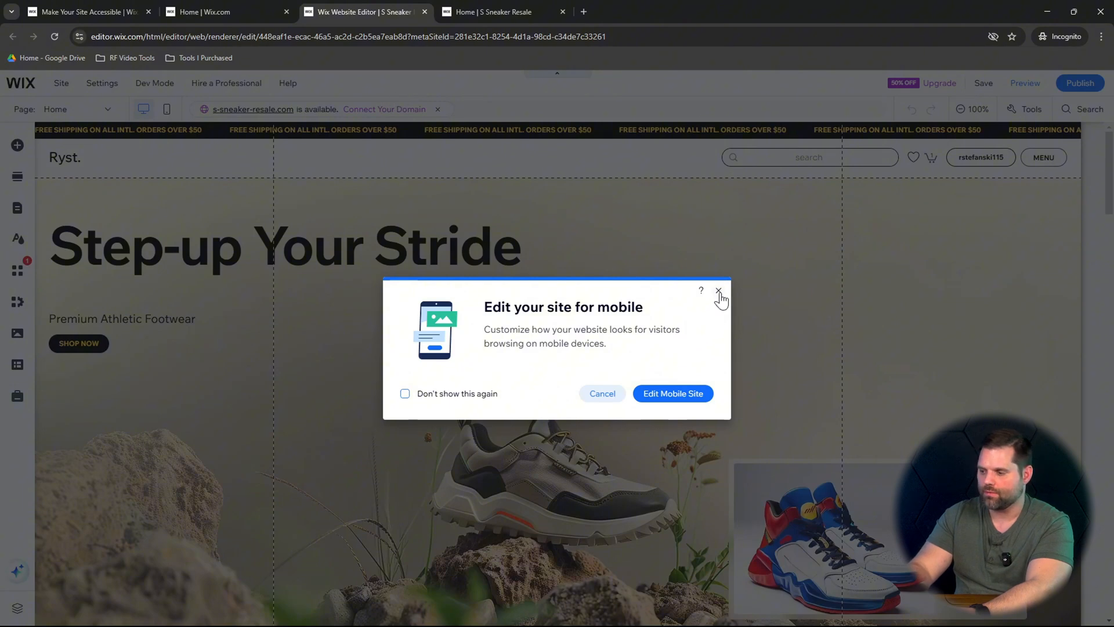
click(719, 291)
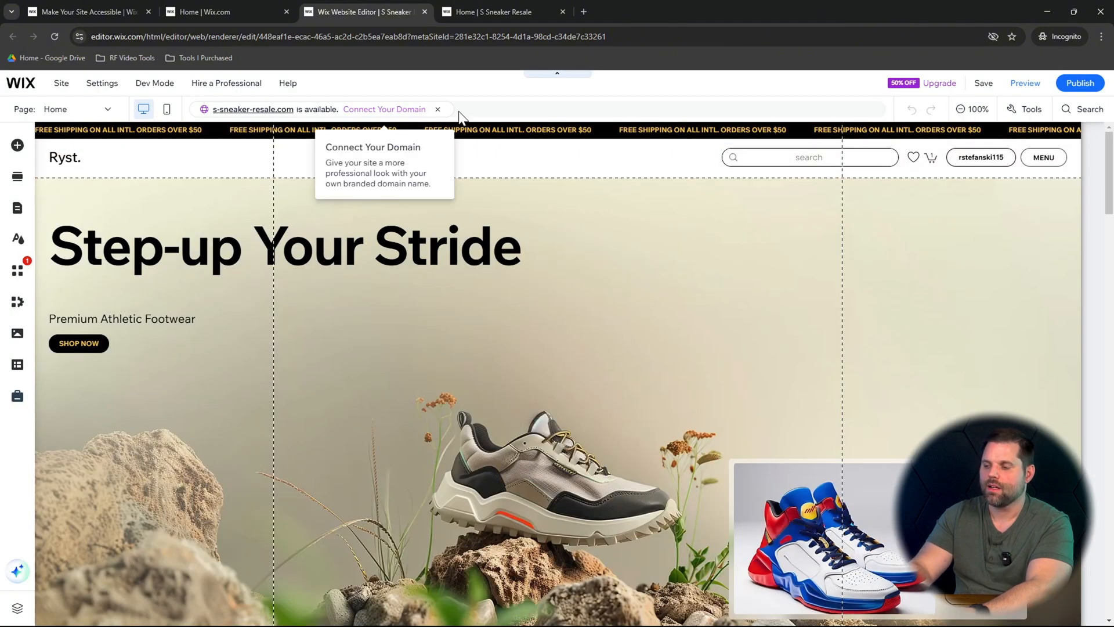